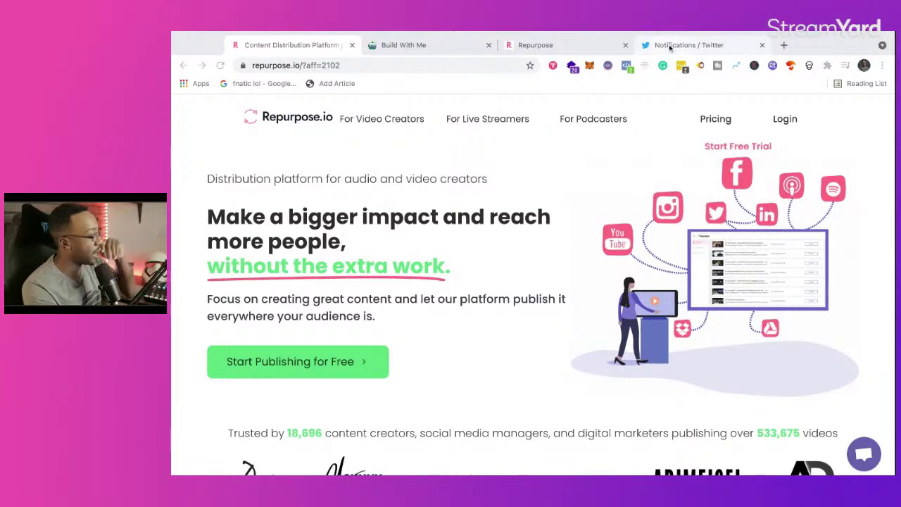
# Look through the Repurpose and Build With Me pages, and select the Repurpose.io page's web address.
pyautogui.click(552, 44)
pyautogui.click(426, 47)
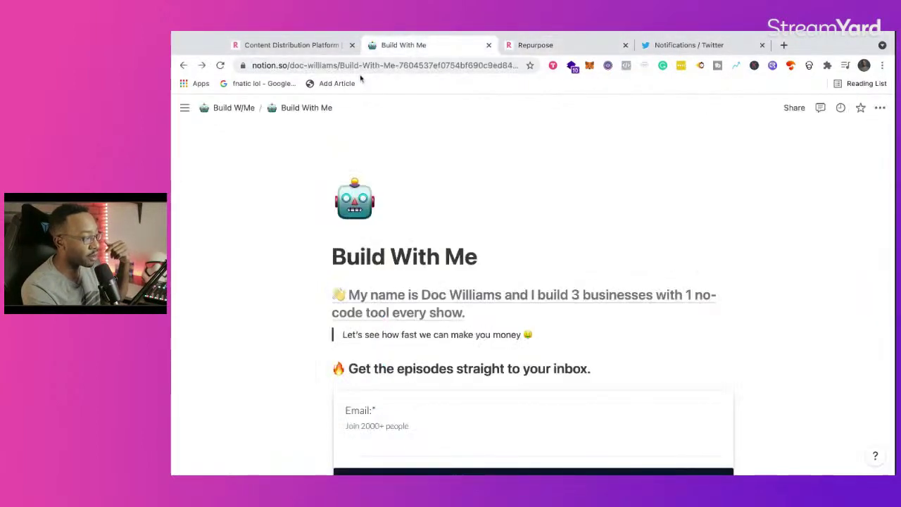
pyautogui.click(289, 44)
pyautogui.click(353, 65)
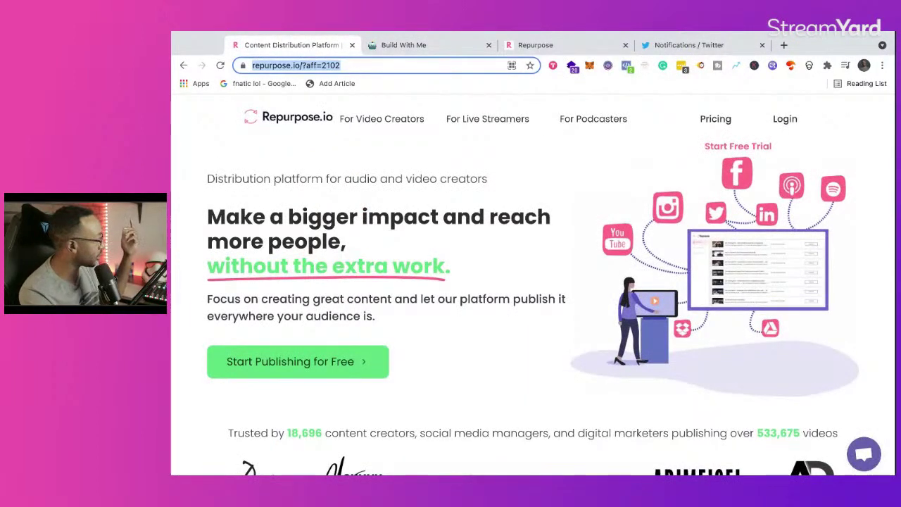
pyautogui.hotkey('alt', 'Tab')
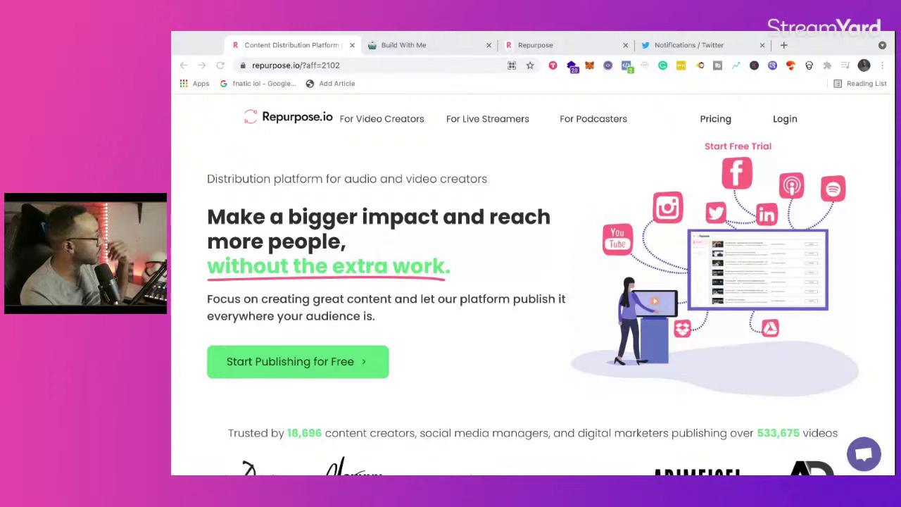
# Read the newsletter question in the Twitter notifications, and examine the email sign-up section of the Build With Me page.
pyautogui.click(680, 48)
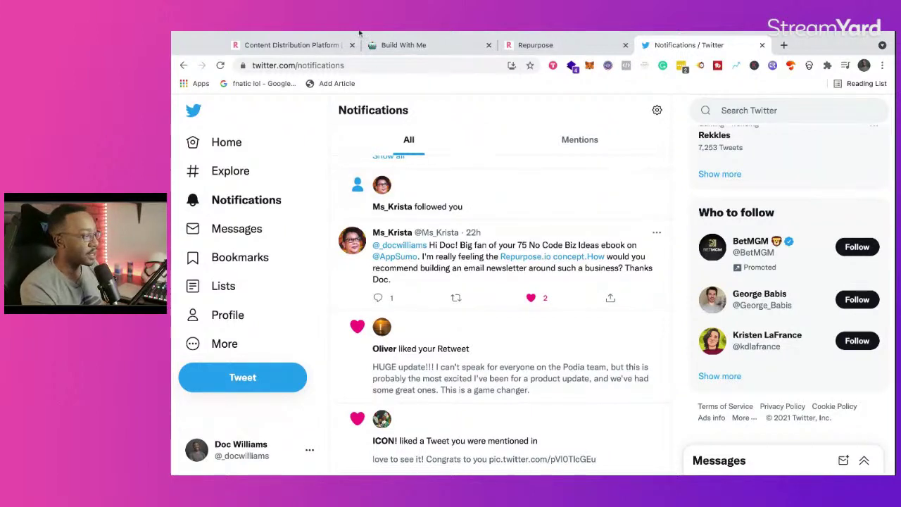
pyautogui.click(399, 45)
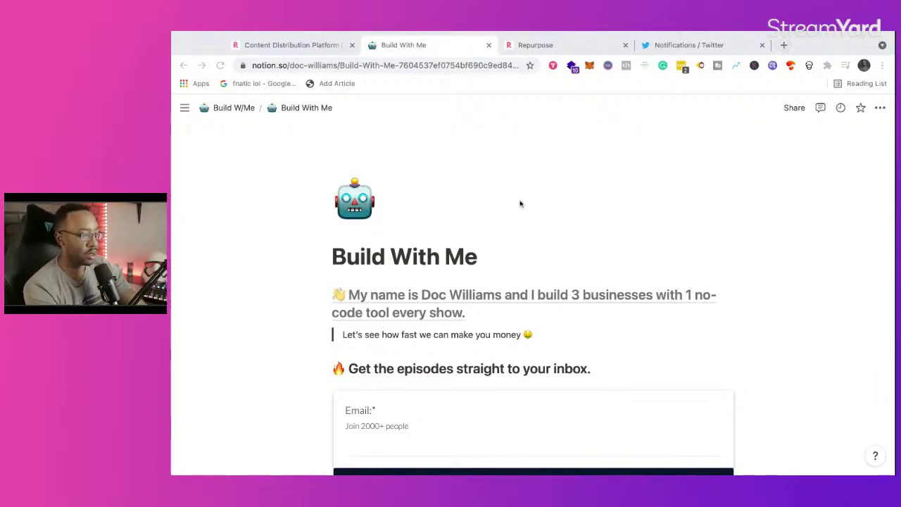
pyautogui.scroll(-1, 521, 202)
pyautogui.scroll(1, 521, 202)
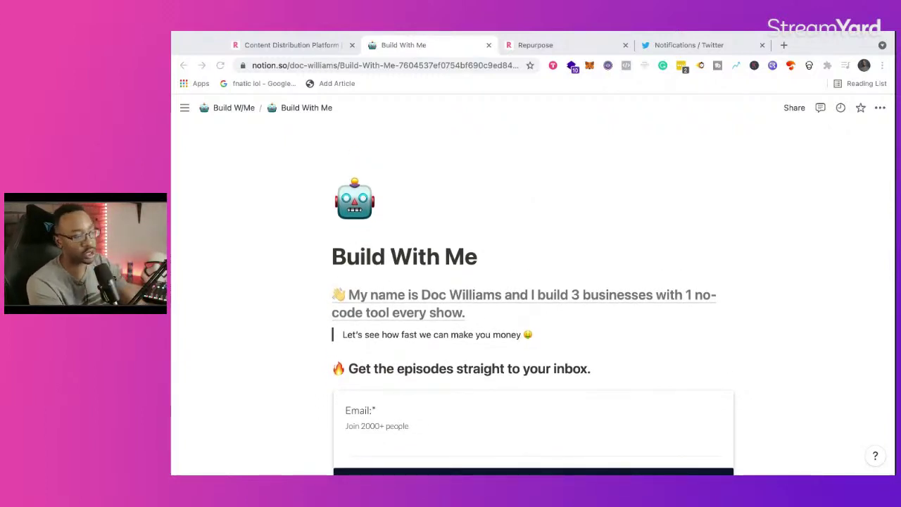
pyautogui.scroll(-1, 453, 257)
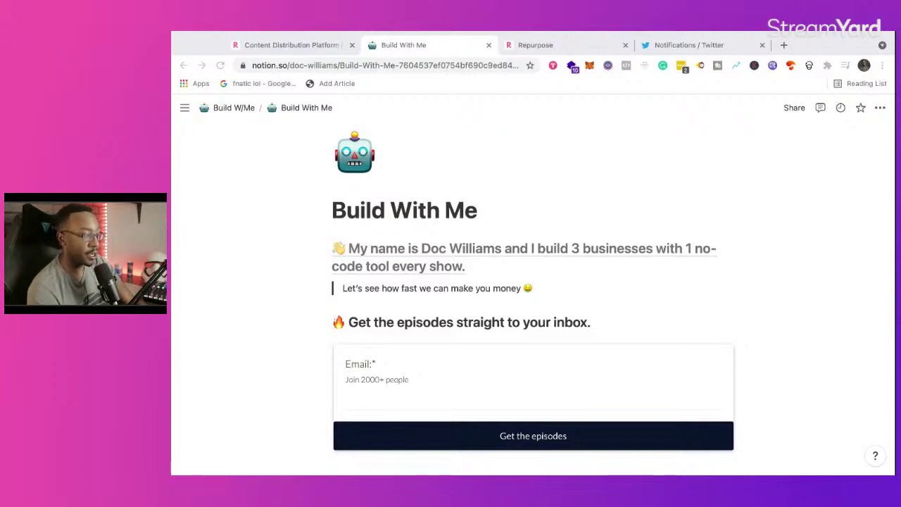
pyautogui.scroll(-2, 449, 320)
pyautogui.scroll(3, 450, 322)
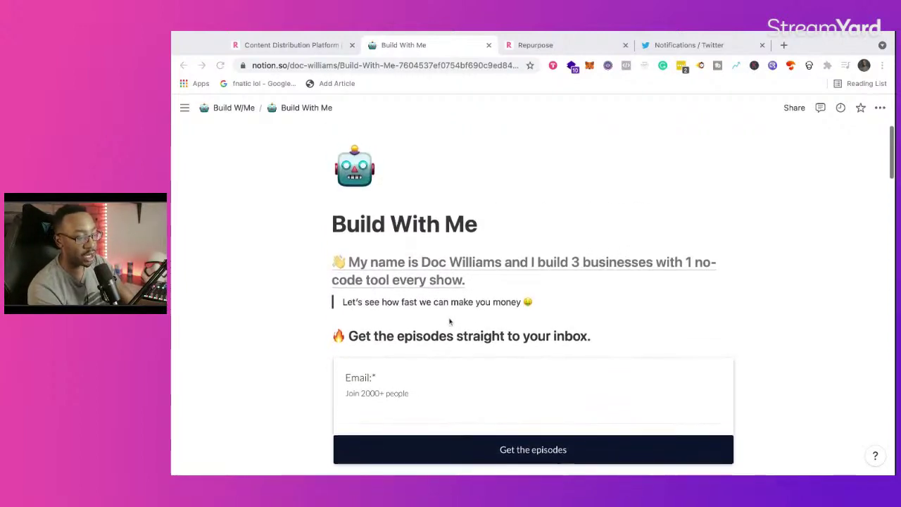
# Open trends.co in a new browser tab and place that tab directly before the Twitter one.
pyautogui.click(784, 46)
pyautogui.write('trends.google')
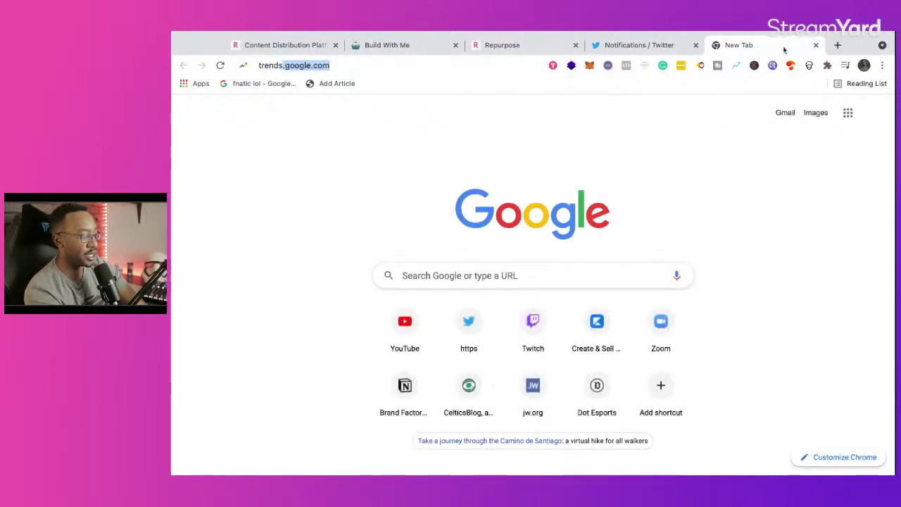
pyautogui.write('.co')
pyautogui.press('Return')
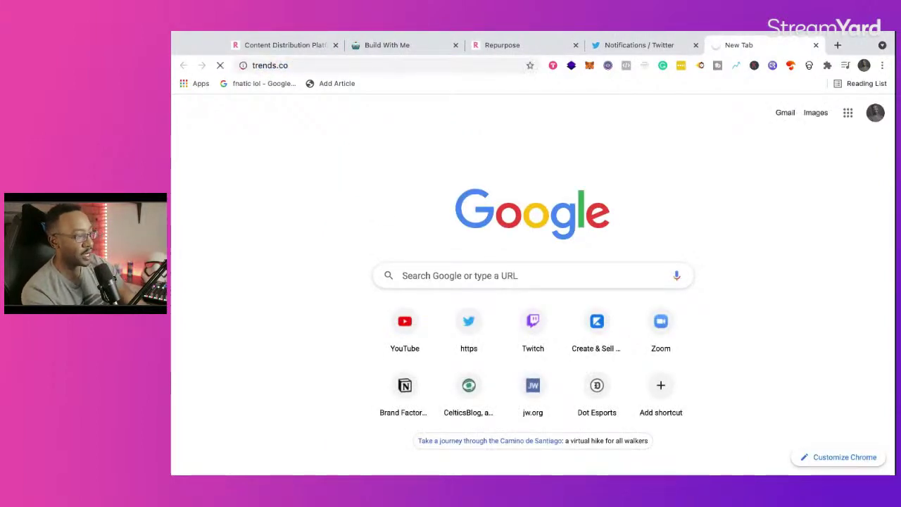
pyautogui.moveTo(747, 45); pyautogui.dragTo(657, 58)
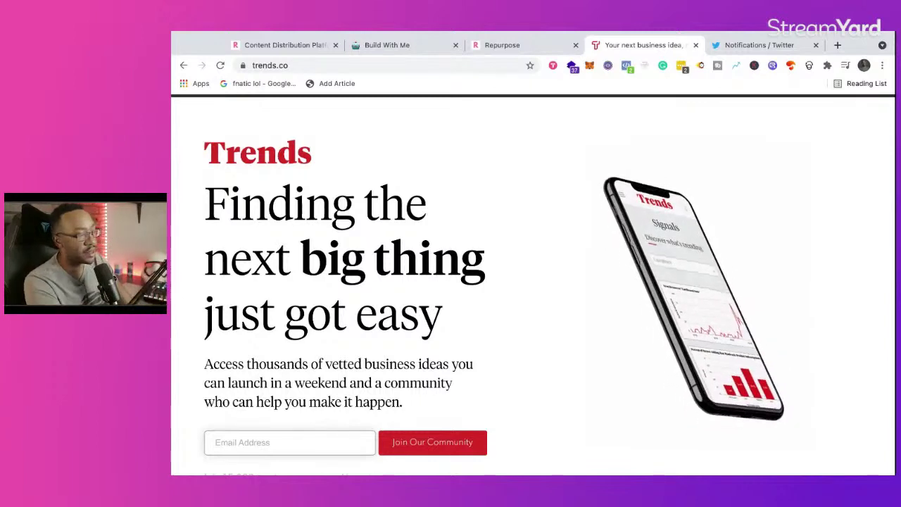
# Return to the Build With Me page and examine its newsletter sign-up form.
pyautogui.click(410, 45)
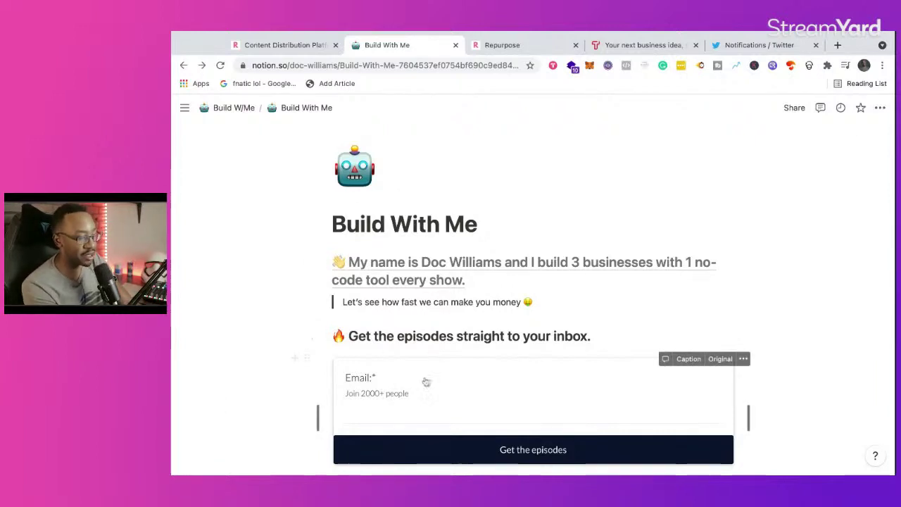
pyautogui.scroll(-1, 423, 380)
pyautogui.scroll(1, 376, 362)
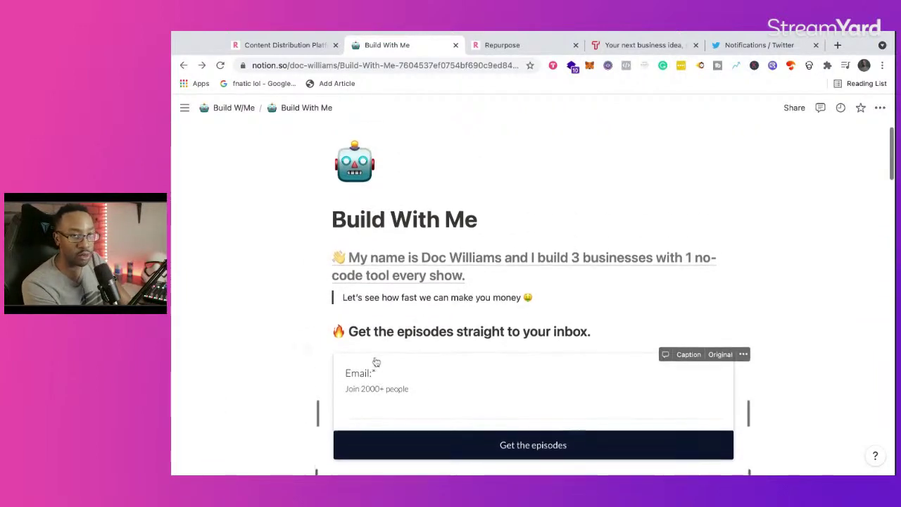
pyautogui.scroll(-1, 376, 362)
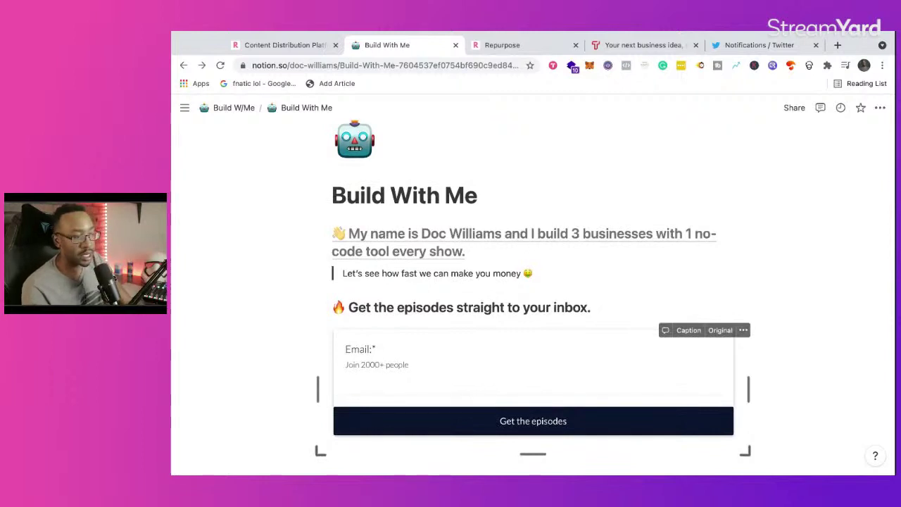
# Search Google for trends.vc in a new browser tab, correcting the mistyped query.
pyautogui.click(838, 45)
pyautogui.write('trends.')
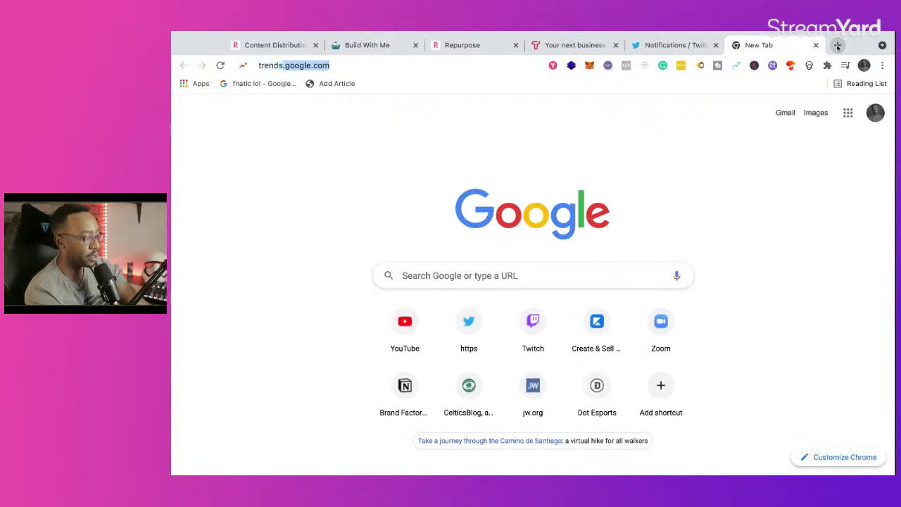
pyautogui.write('cvc')
pyautogui.press('Return')
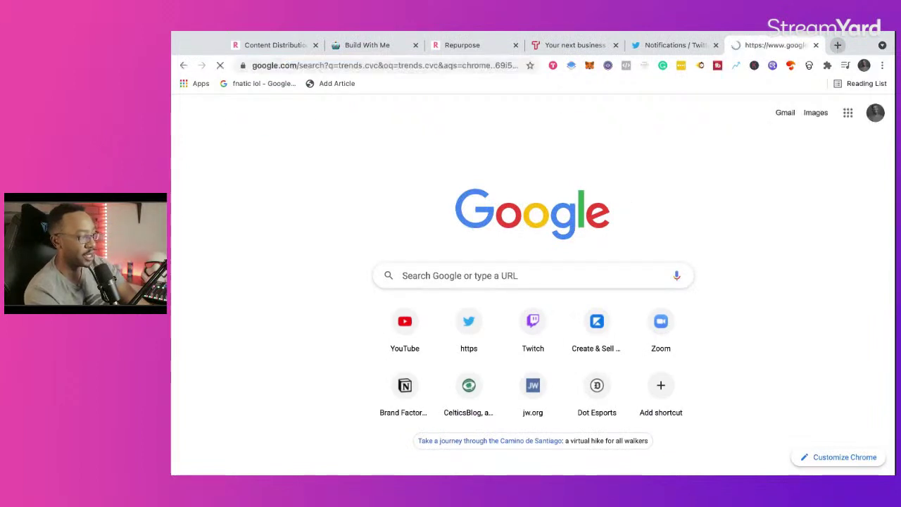
pyautogui.click(376, 122)
pyautogui.press('BackSpace')
pyautogui.press('BackSpace')
pyautogui.press('BackSpace')
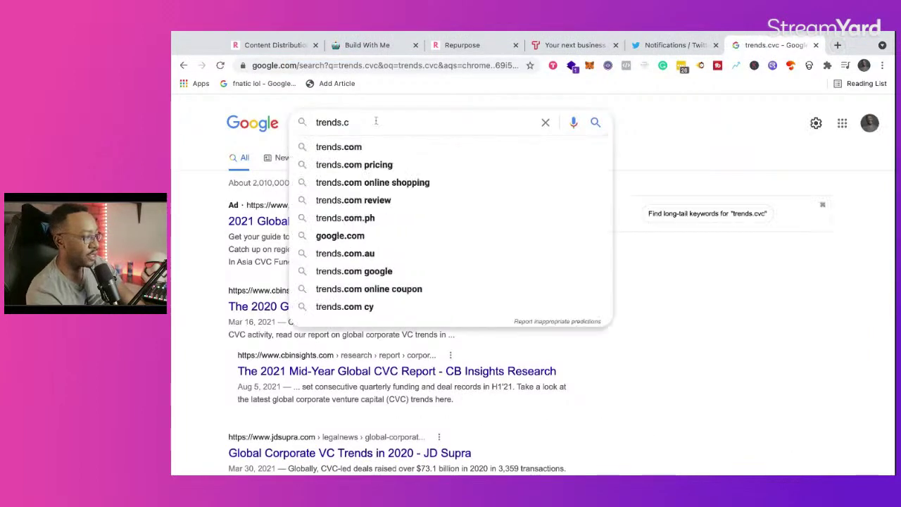
pyautogui.write('vc')
pyautogui.press('Return')
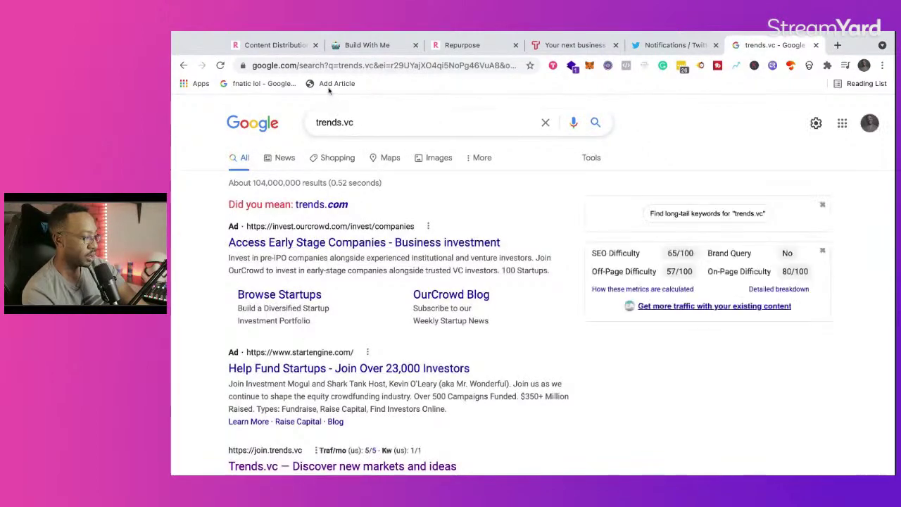
# Go directly to trends.vc and view its newsletter sign-up page.
pyautogui.click(334, 65)
pyautogui.write('trends.')
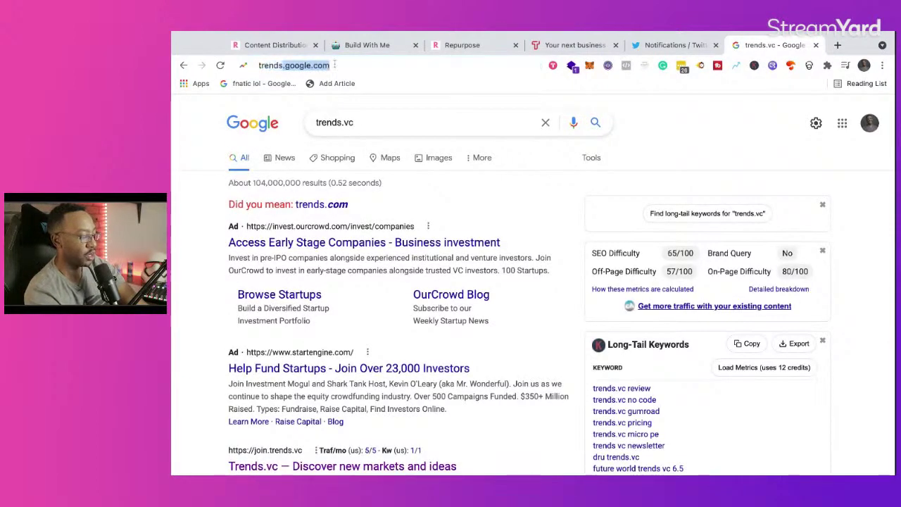
pyautogui.write('vc')
pyautogui.press('Return')
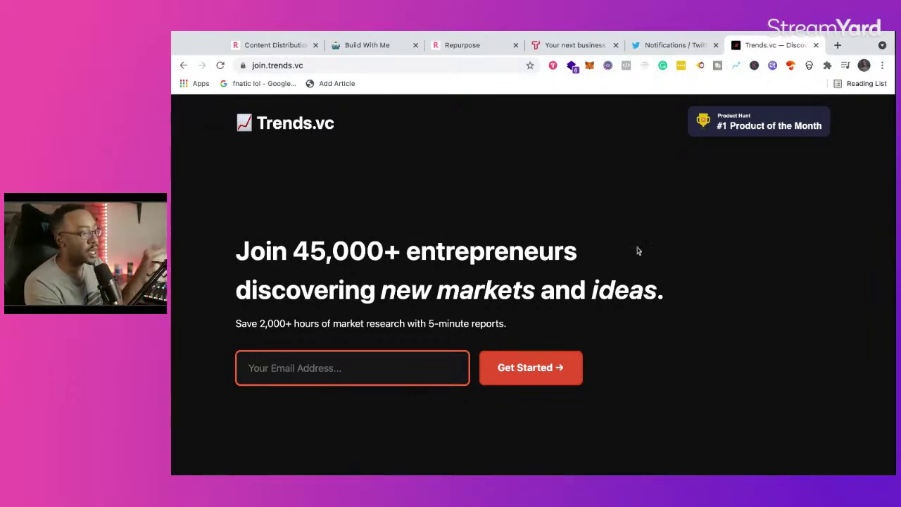
pyautogui.scroll(-1, 643, 247)
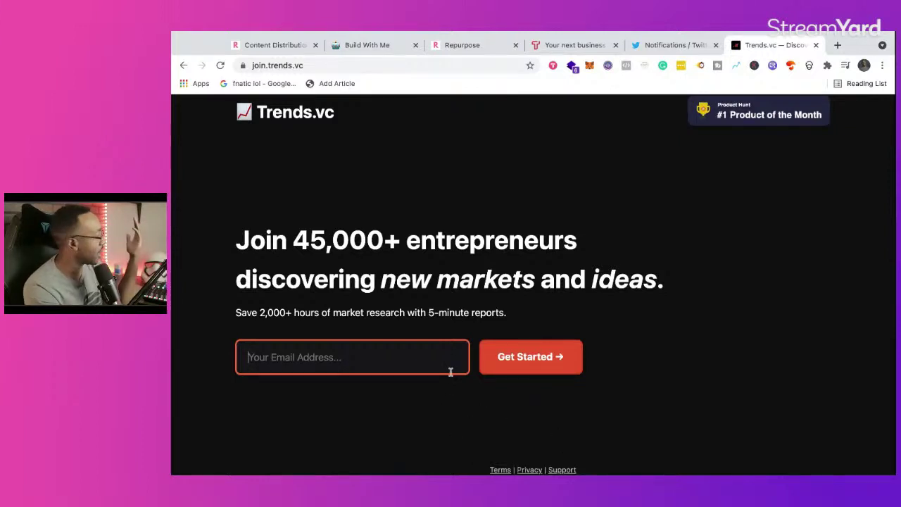
# Go back to the trends.co page and skim its sections on ideas and community.
pyautogui.click(557, 46)
pyautogui.scroll(-10, 570, 253)
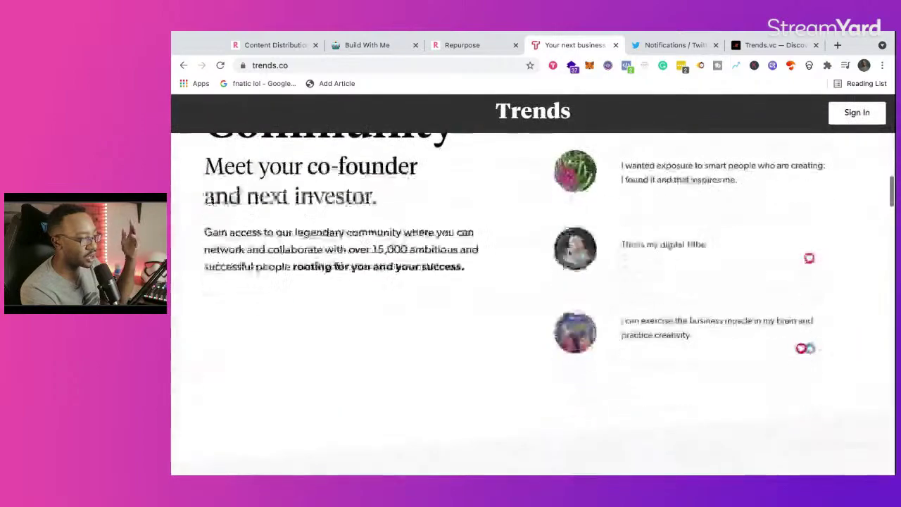
pyautogui.scroll(-5, 570, 253)
pyautogui.scroll(15, 569, 253)
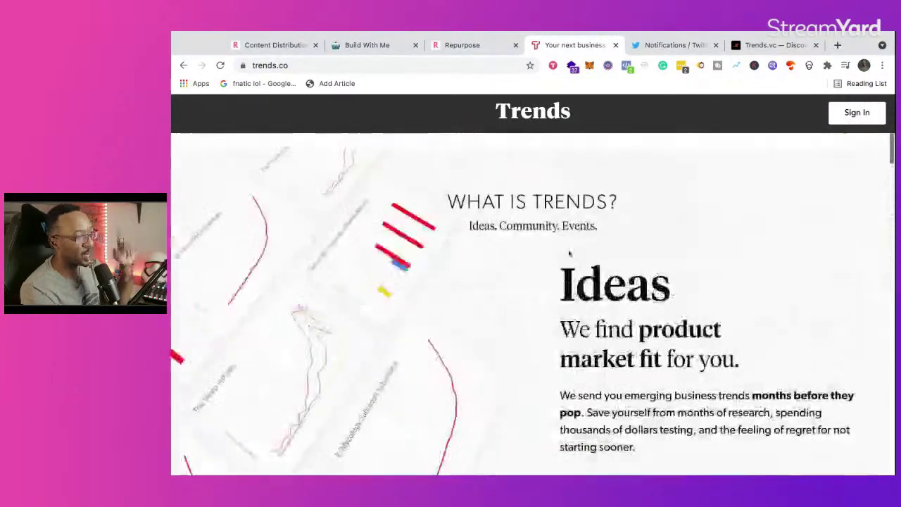
# Load thehustle.co in place of the trends.co page and look over its landing page down to the reader testimonials.
pyautogui.click(479, 66)
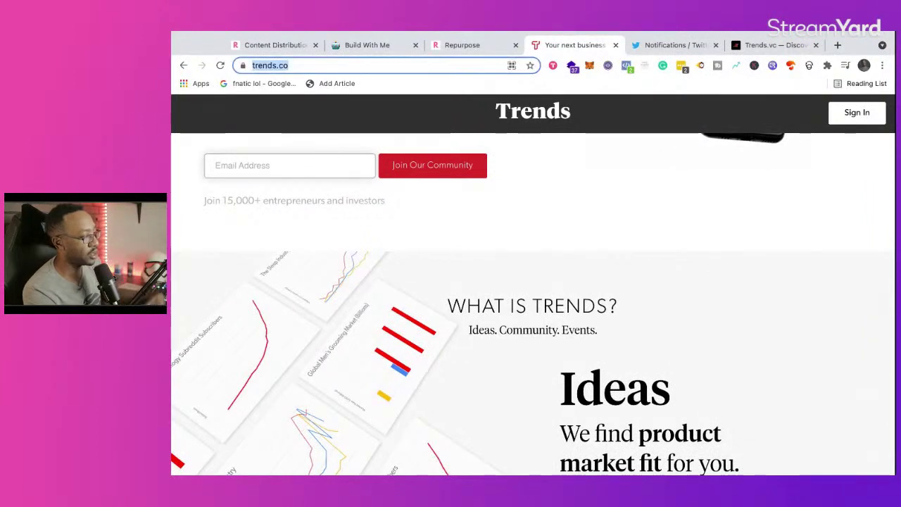
pyautogui.write('thehustle')
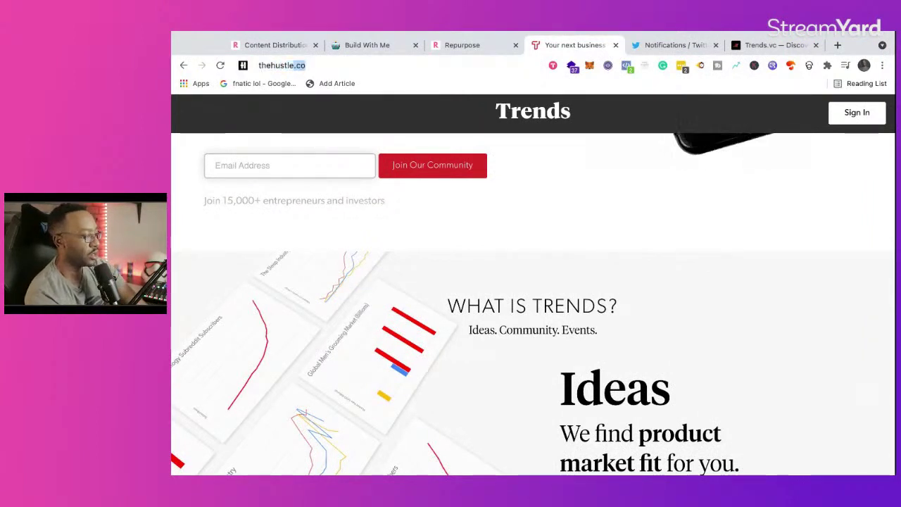
pyautogui.press('Return')
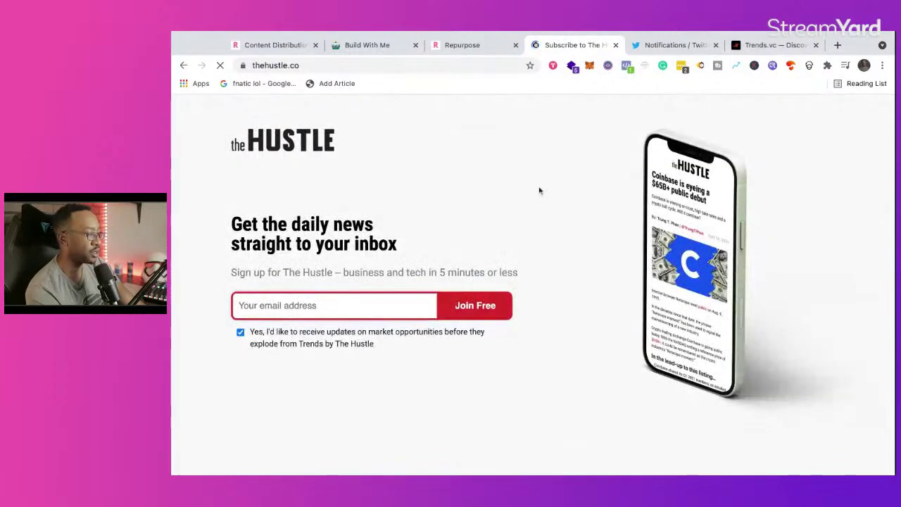
pyautogui.scroll(-5, 539, 190)
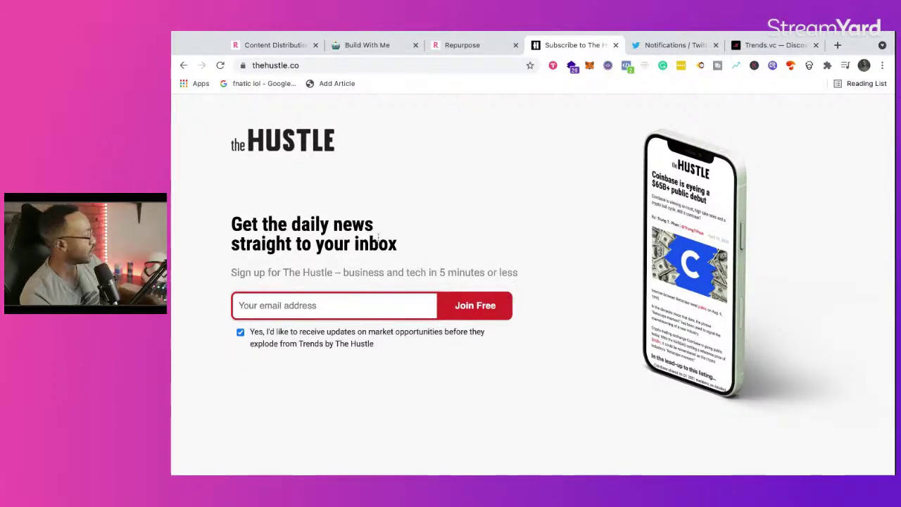
pyautogui.scroll(-5, 378, 237)
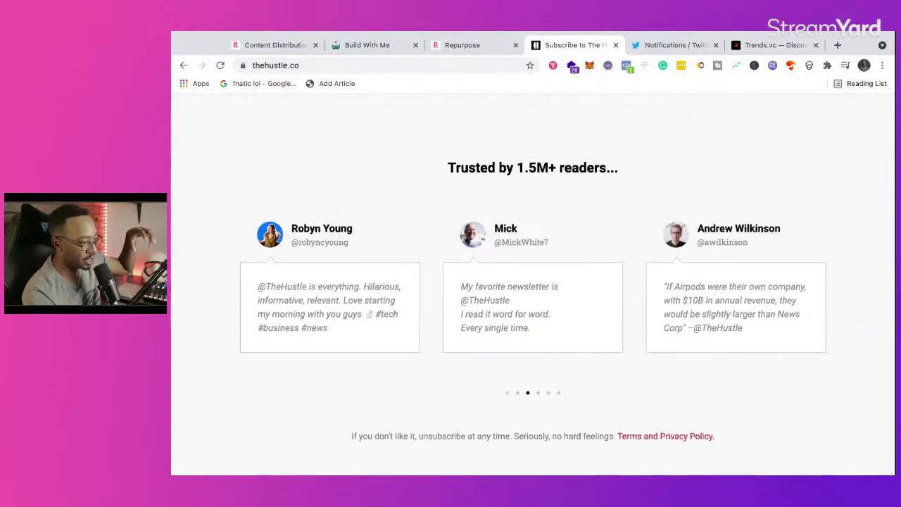
pyautogui.scroll(5, 447, 316)
pyautogui.click(345, 65)
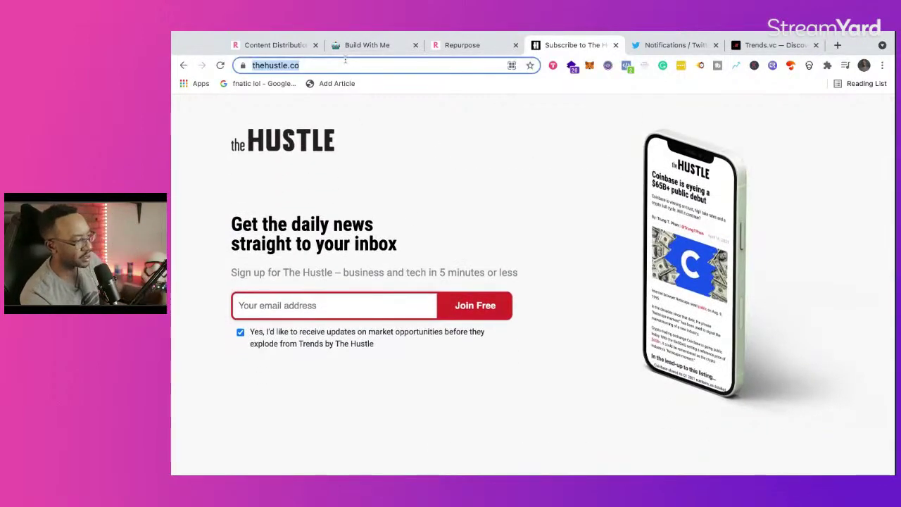
pyautogui.click(345, 62)
pyautogui.write('achieves')
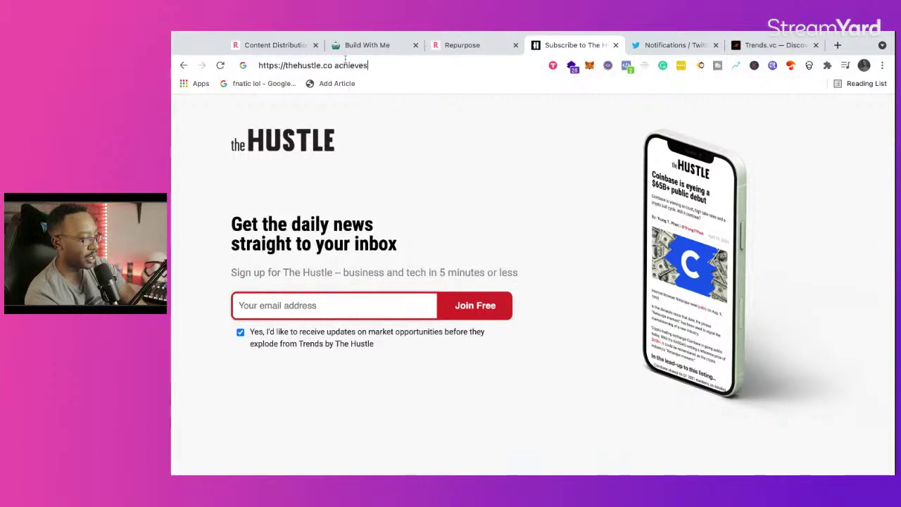
pyautogui.press('Return')
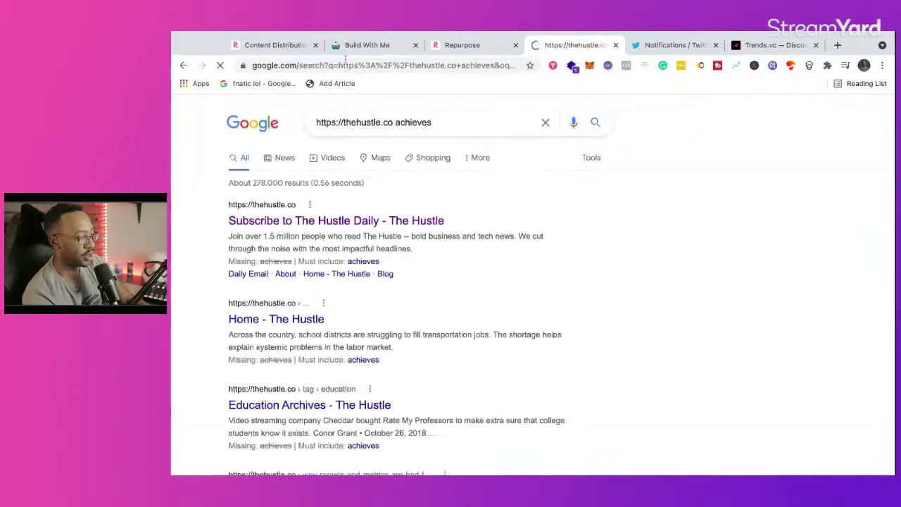
pyautogui.click(276, 320)
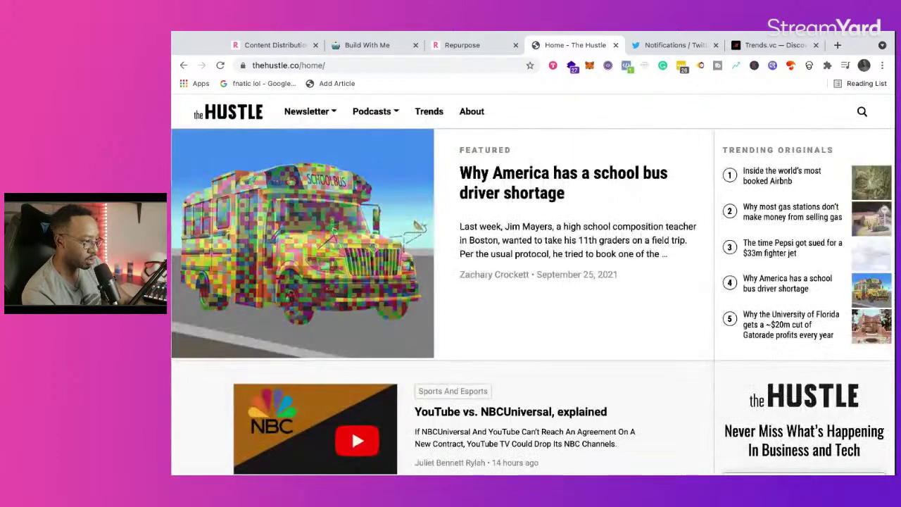
# Open The Hustle's Daily Email archive and open the September 17, 2021 issue "Canva, Adobe's $40B problem".
pyautogui.click(321, 114)
pyautogui.click(334, 161)
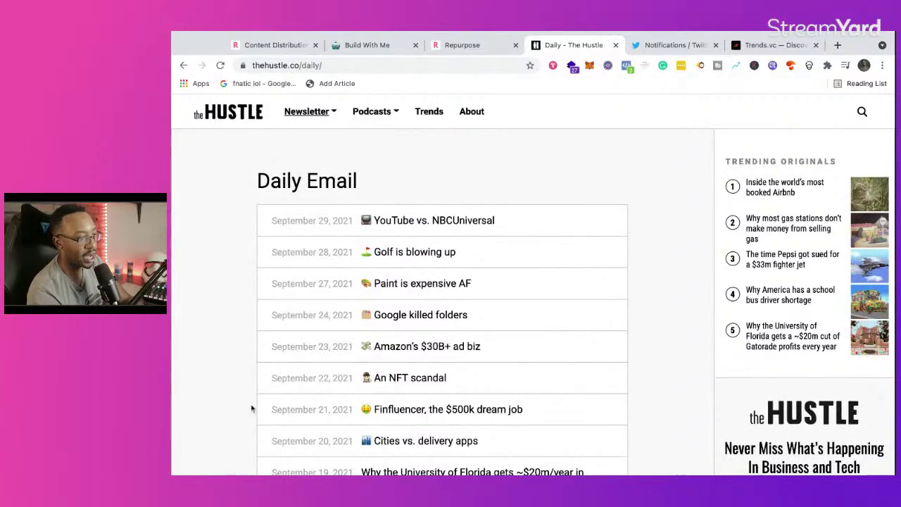
pyautogui.scroll(-4, 326, 317)
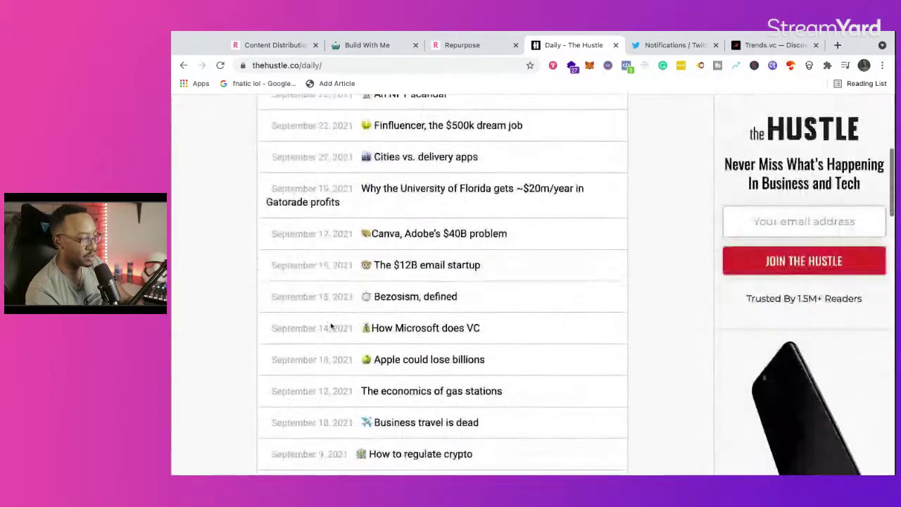
pyautogui.click(391, 235)
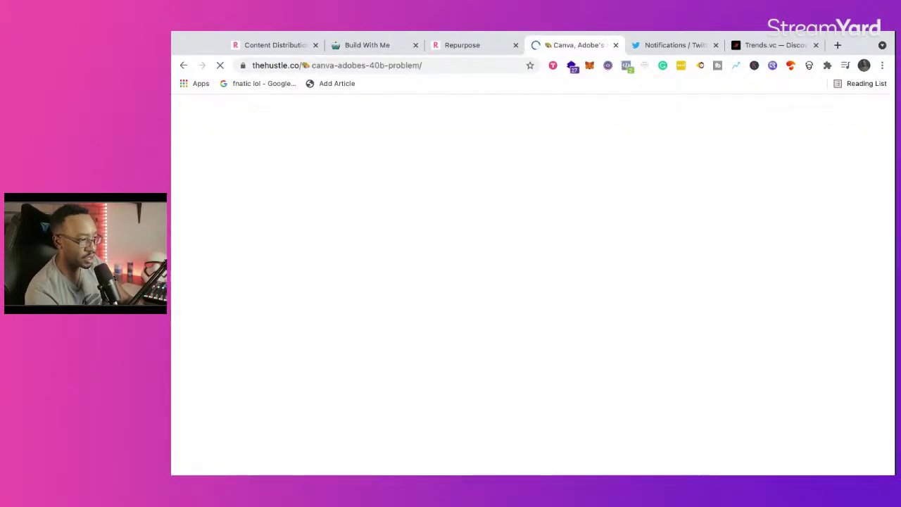
# Skim the Canva issue, return to The Hustle's Daily archive and bring up the Build With Me page in Notion.
pyautogui.scroll(-8, 393, 247)
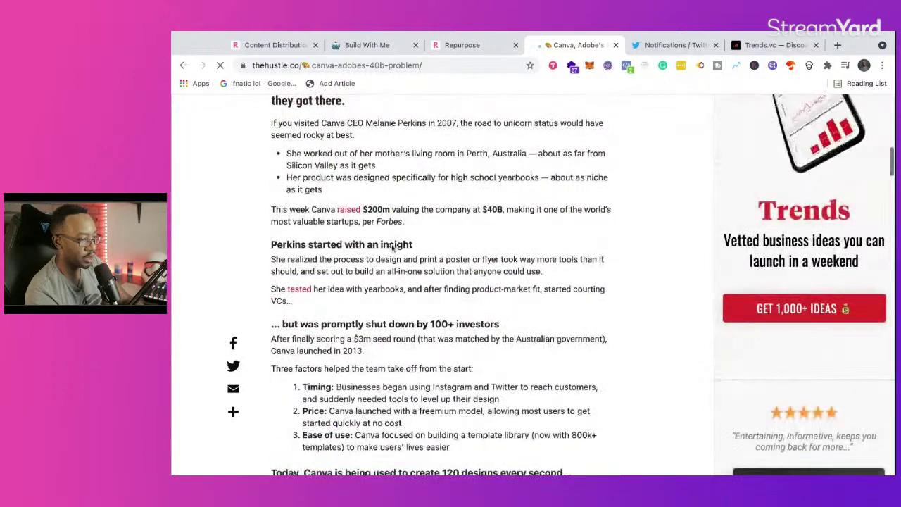
pyautogui.click(183, 65)
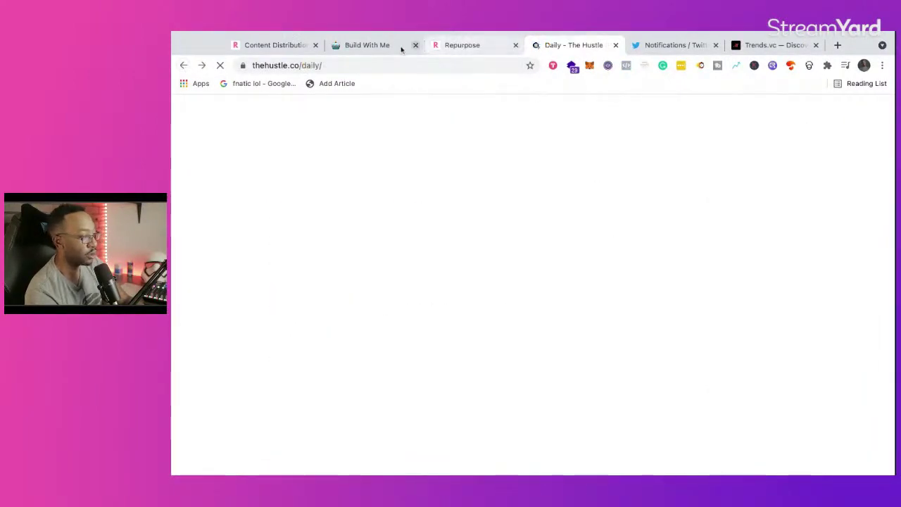
pyautogui.click(369, 45)
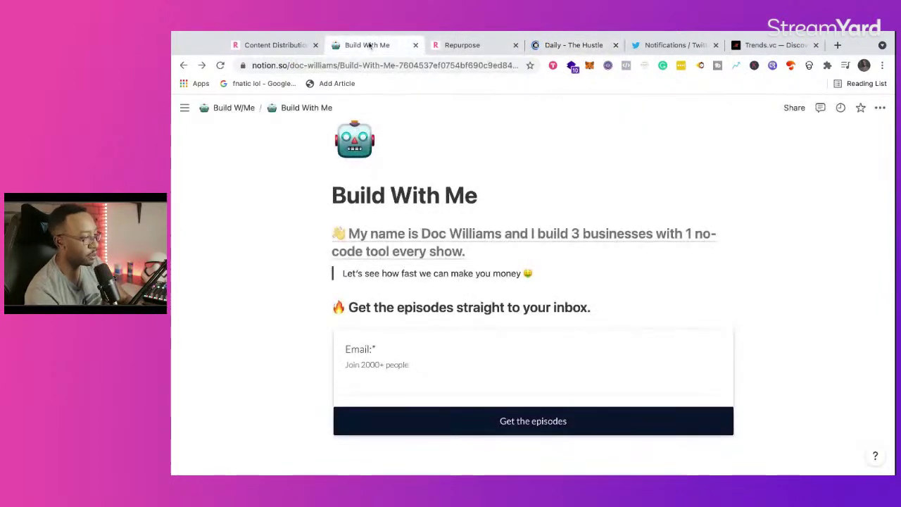
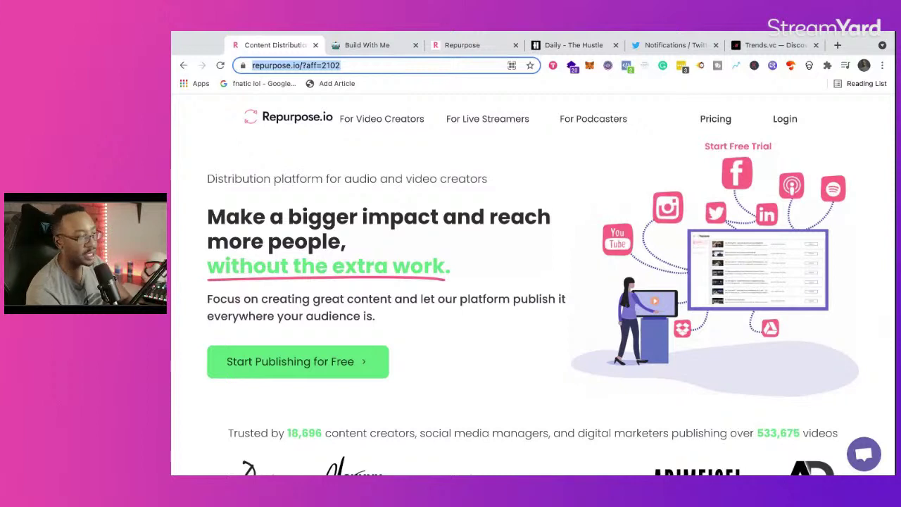
# Revisit the Build With Me page, and open the viewer's tweet about a Repurpose.io email newsletter from the Twitter notifications.
pyautogui.click(377, 46)
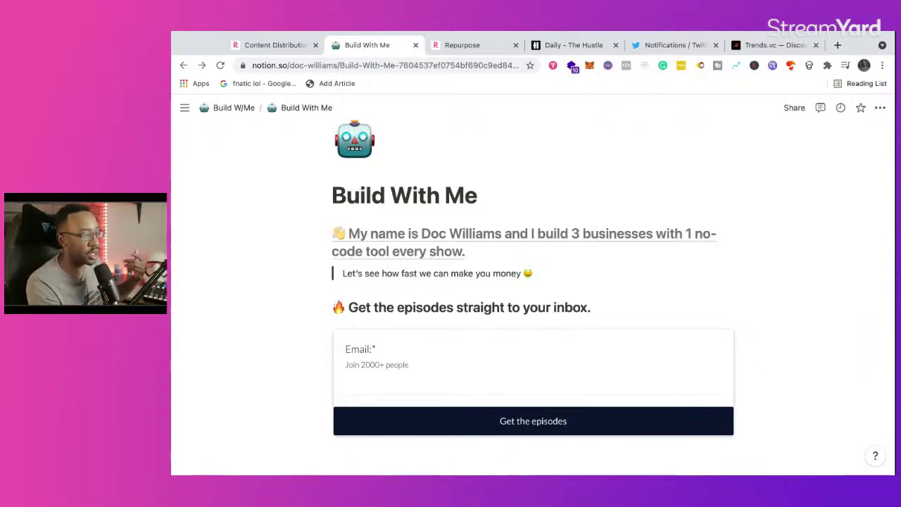
pyautogui.click(646, 45)
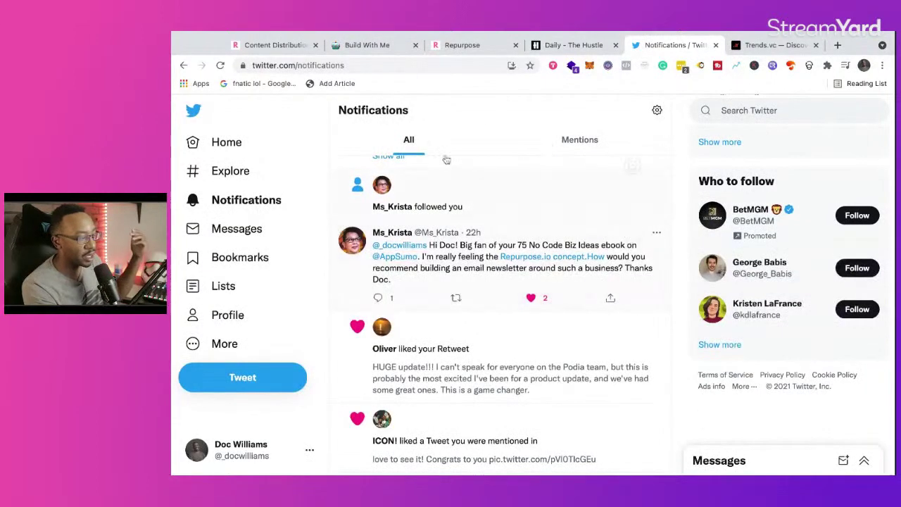
pyautogui.click(353, 298)
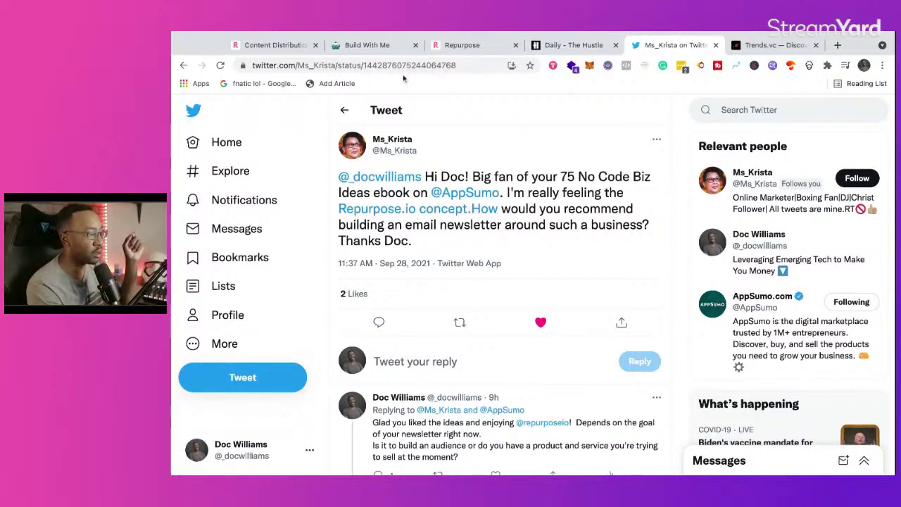
# Switch to the Build With Me page in Notion and open Past Builds from the page list at its end.
pyautogui.click(367, 44)
pyautogui.scroll(-20, 457, 255)
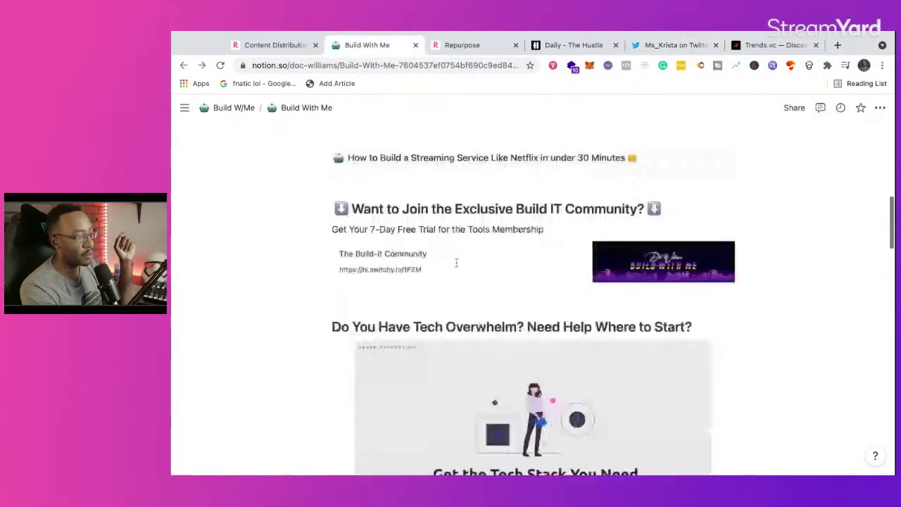
pyautogui.scroll(-15, 456, 261)
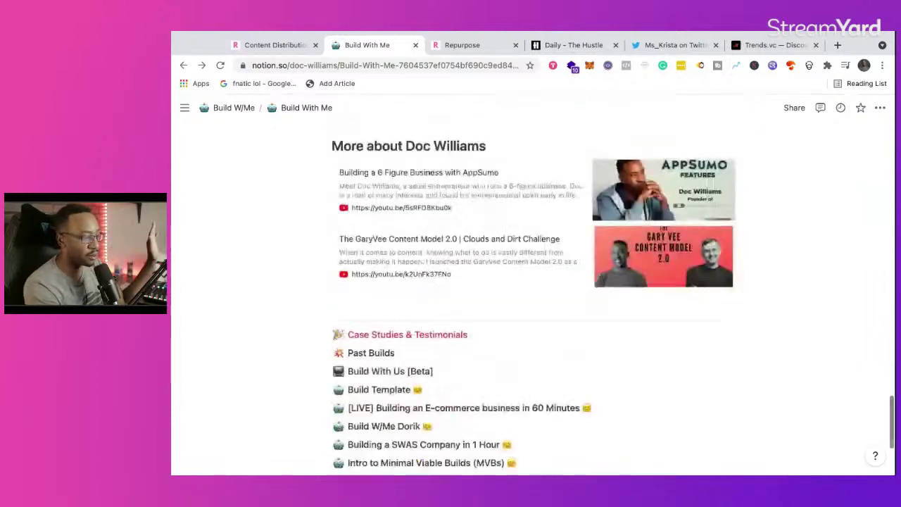
pyautogui.scroll(-3, 440, 326)
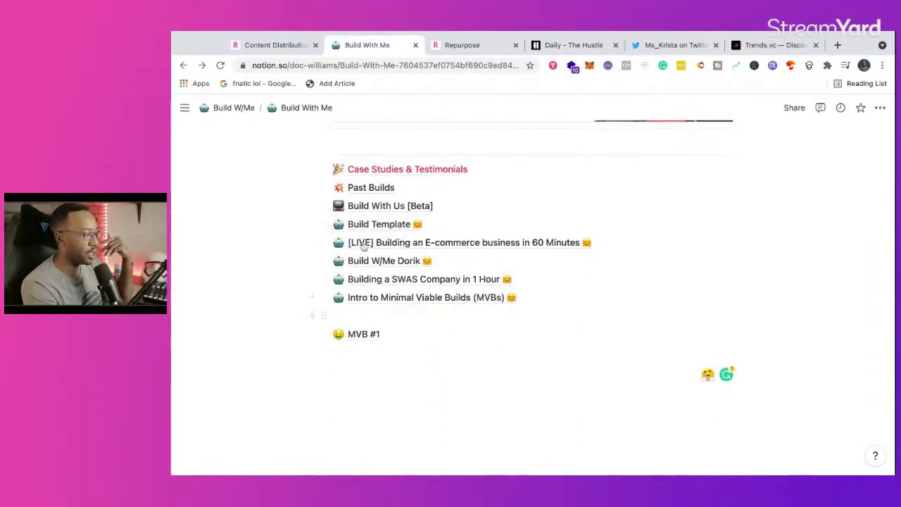
pyautogui.click(366, 188)
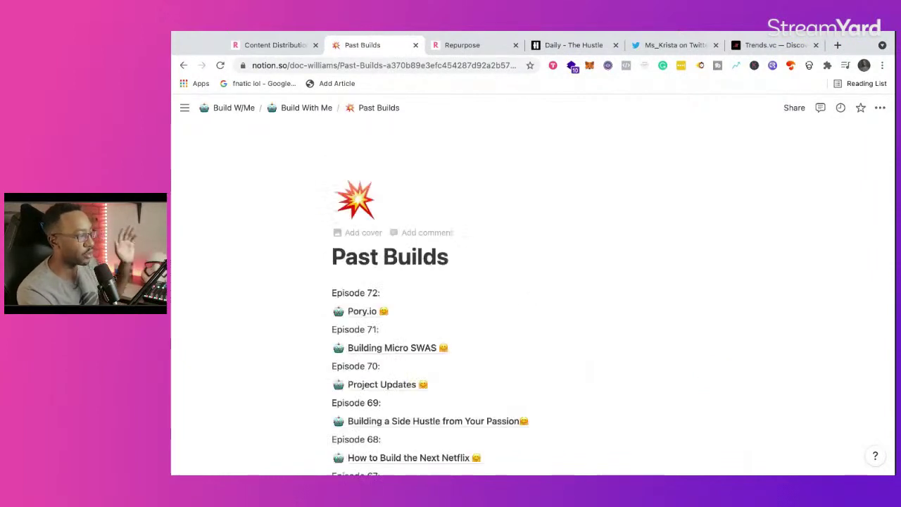
pyautogui.scroll(-1, 381, 329)
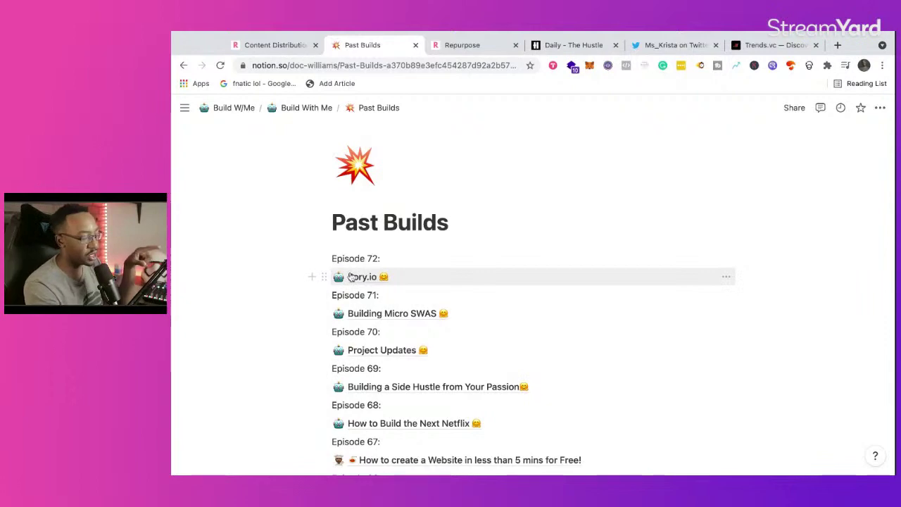
# Open the Episode 72 build, Pory.io, and skim its outline and its email sign-up form for episodes.
pyautogui.click(352, 278)
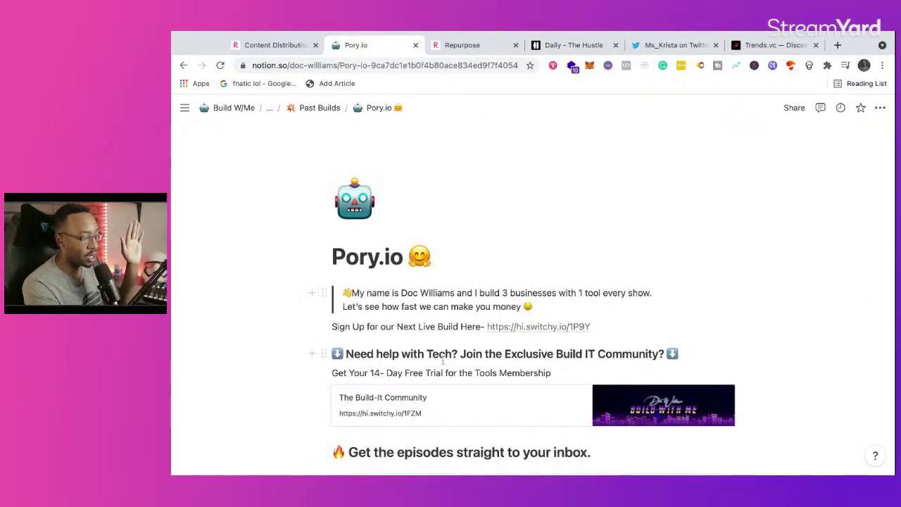
pyautogui.scroll(-10, 443, 360)
pyautogui.scroll(-1, 443, 360)
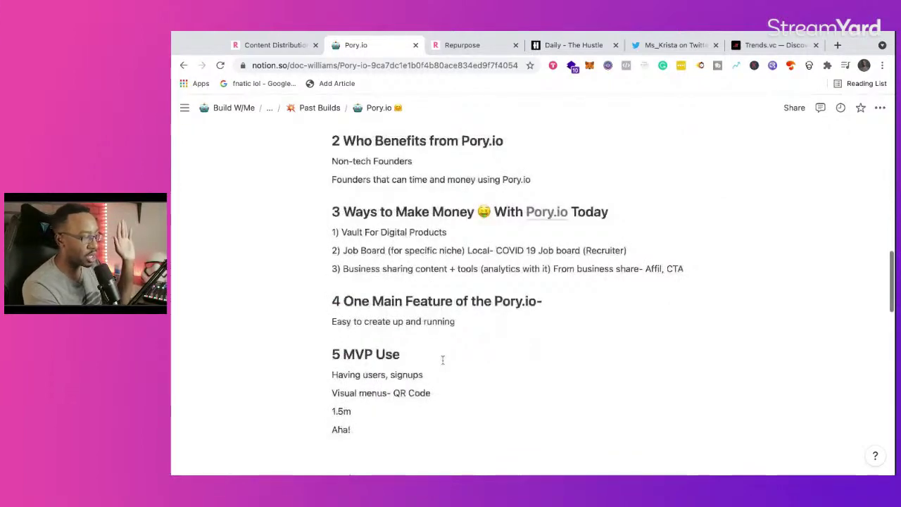
pyautogui.scroll(10, 443, 360)
pyautogui.scroll(-1, 603, 304)
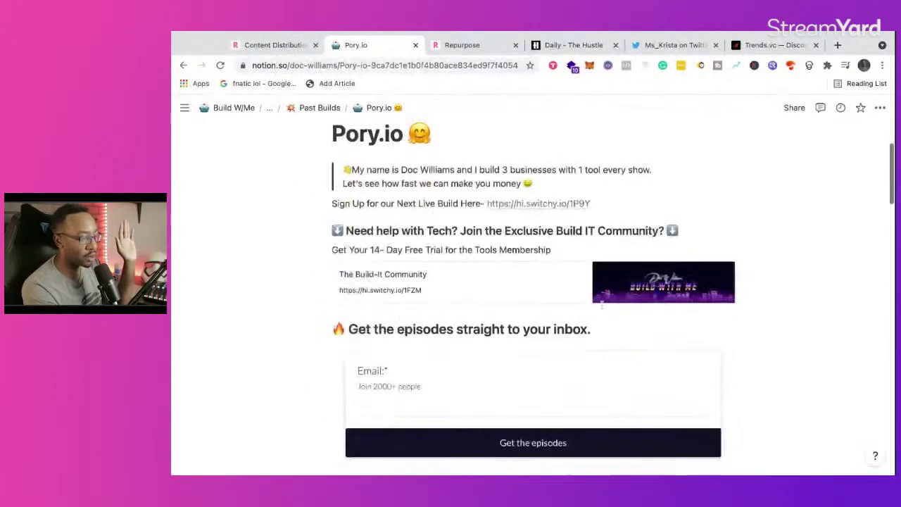
# Read through the Pory.io episode outline, from why people need it to the Build Your MVB steps.
pyautogui.scroll(-10, 602, 304)
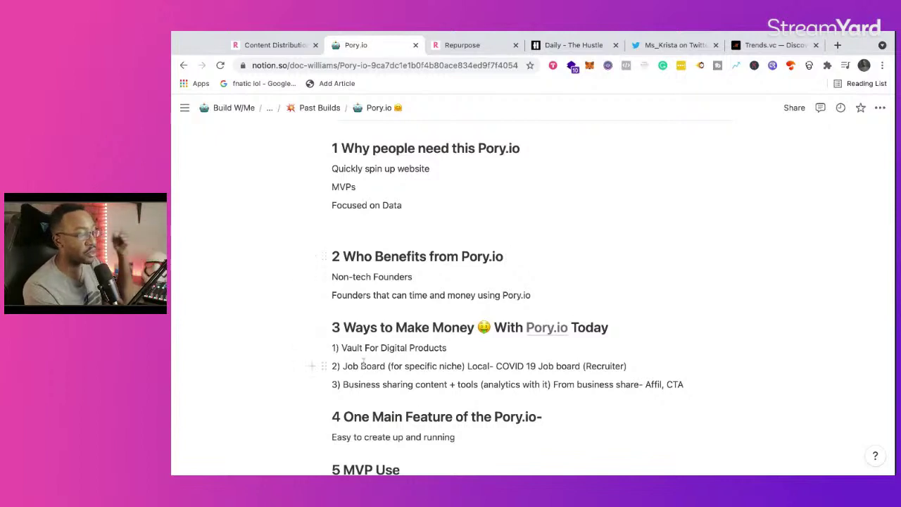
pyautogui.scroll(-1, 444, 313)
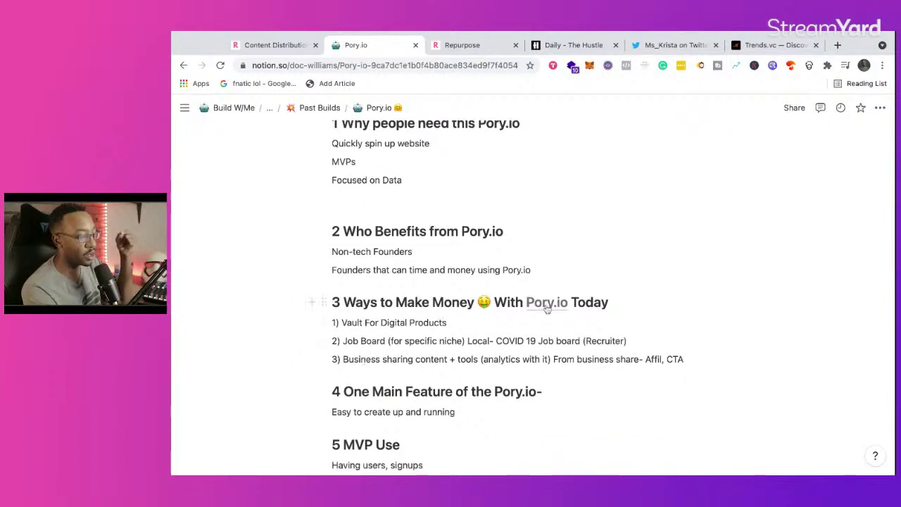
pyautogui.scroll(-1, 602, 309)
pyautogui.scroll(-3, 603, 309)
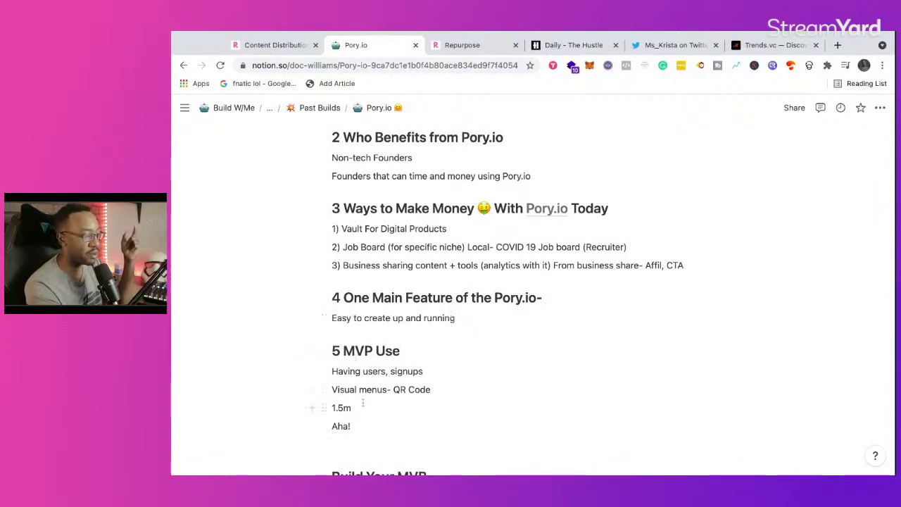
pyautogui.scroll(-4, 364, 402)
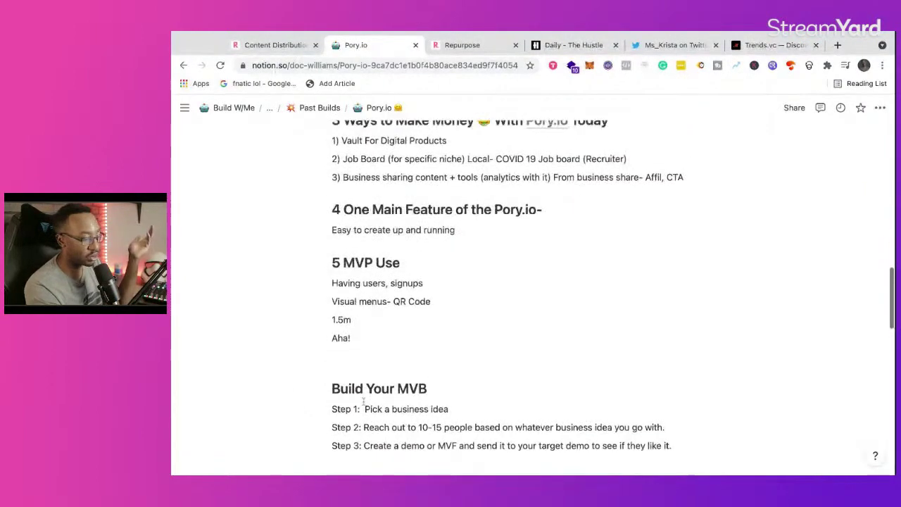
pyautogui.scroll(9, 342, 220)
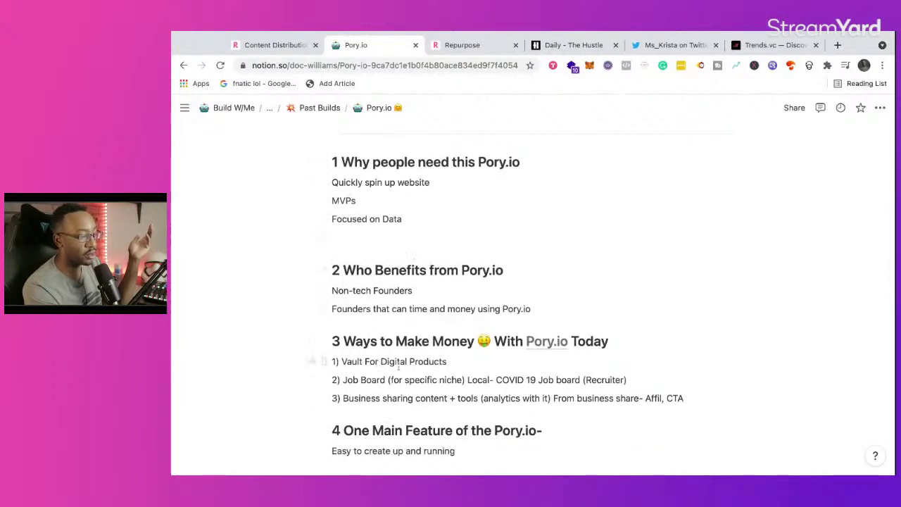
# Go back over the Pory.io sections on who benefits, three ways to make money, the main feature and MVP use.
pyautogui.scroll(-3, 345, 397)
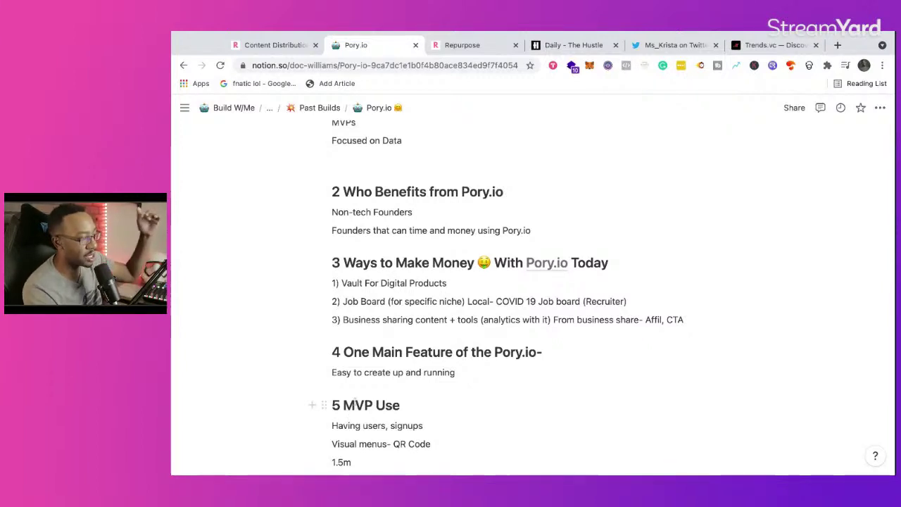
pyautogui.scroll(3, 451, 281)
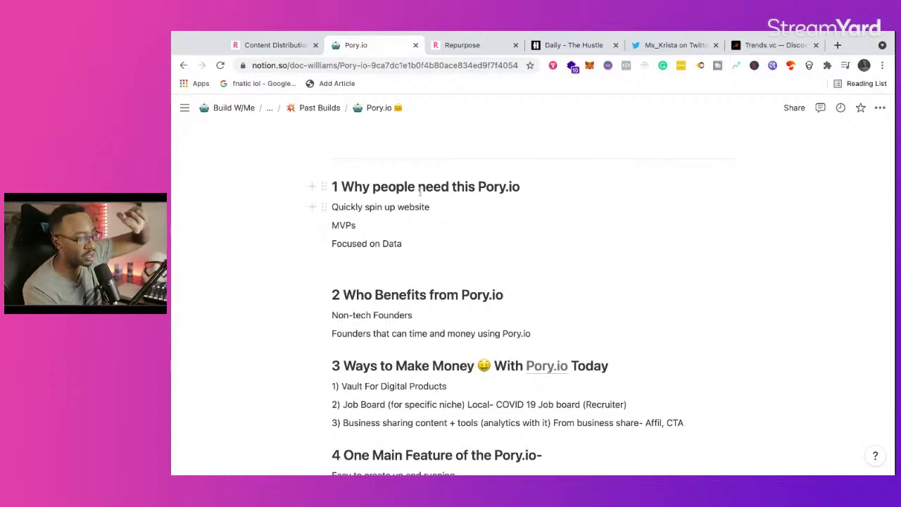
pyautogui.scroll(-1, 419, 268)
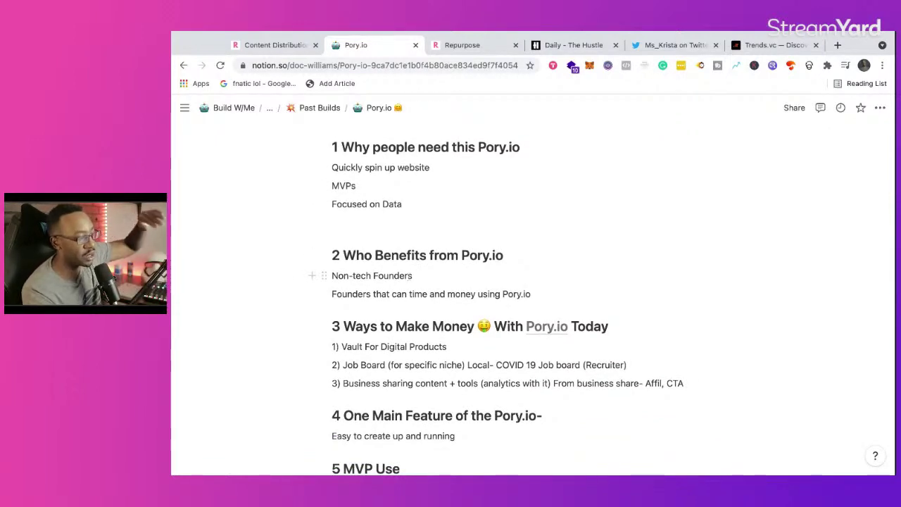
pyautogui.scroll(-1, 390, 338)
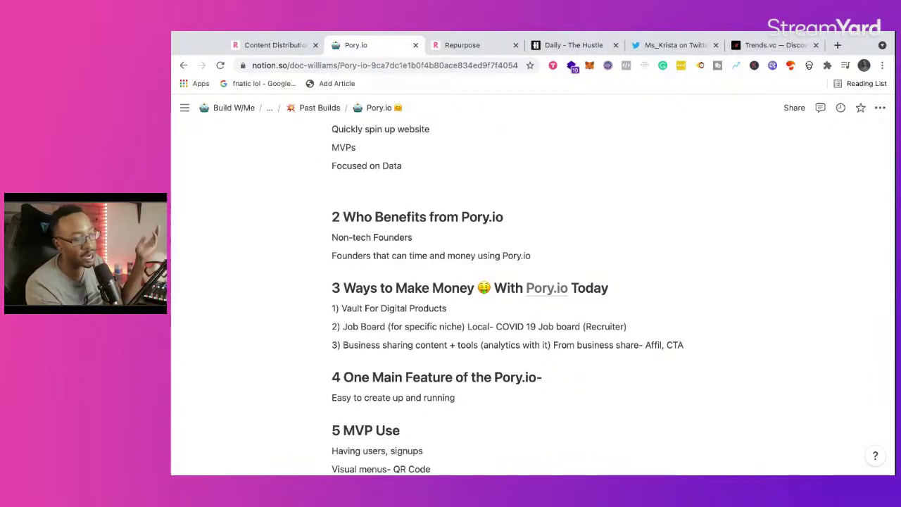
pyautogui.scroll(-2, 613, 296)
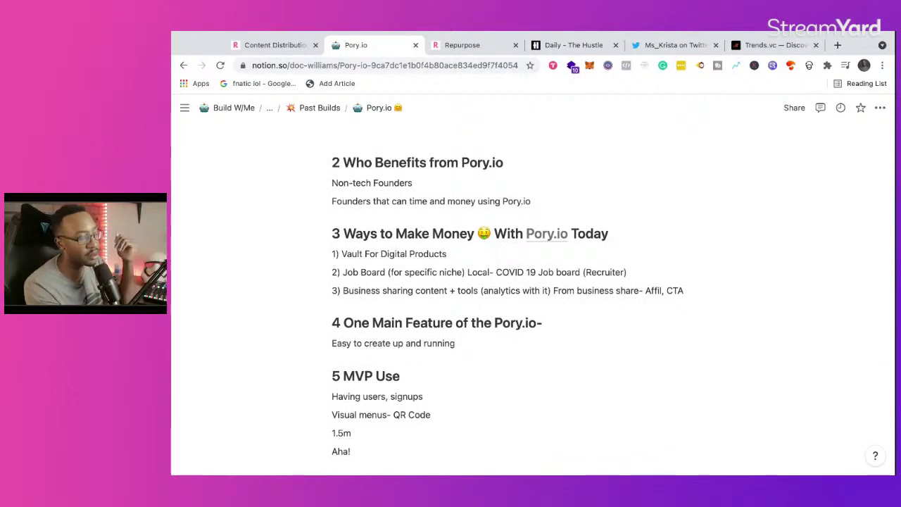
pyautogui.scroll(-1, 370, 352)
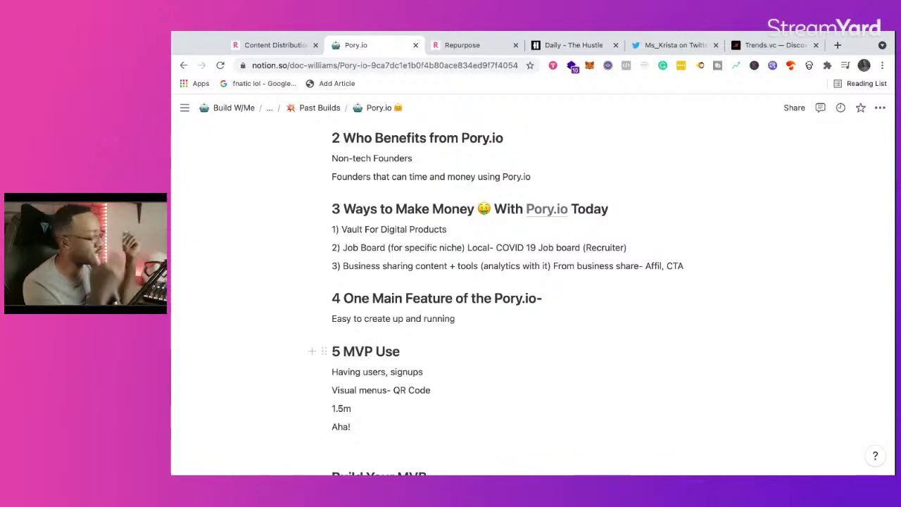
# Glance at the Repurpose.io website and compare it with the Pory.io outline, from the Episode # heading to MVP Use.
pyautogui.scroll(5, 369, 352)
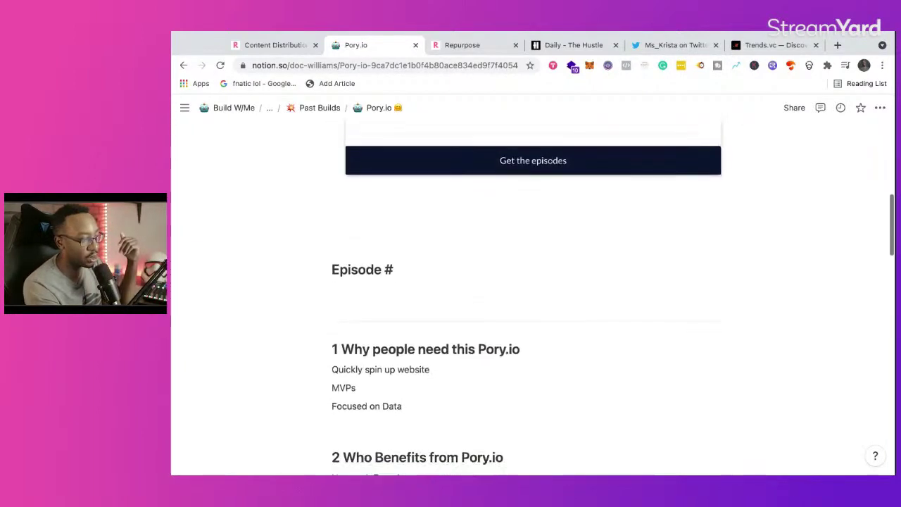
pyautogui.scroll(-2, 369, 352)
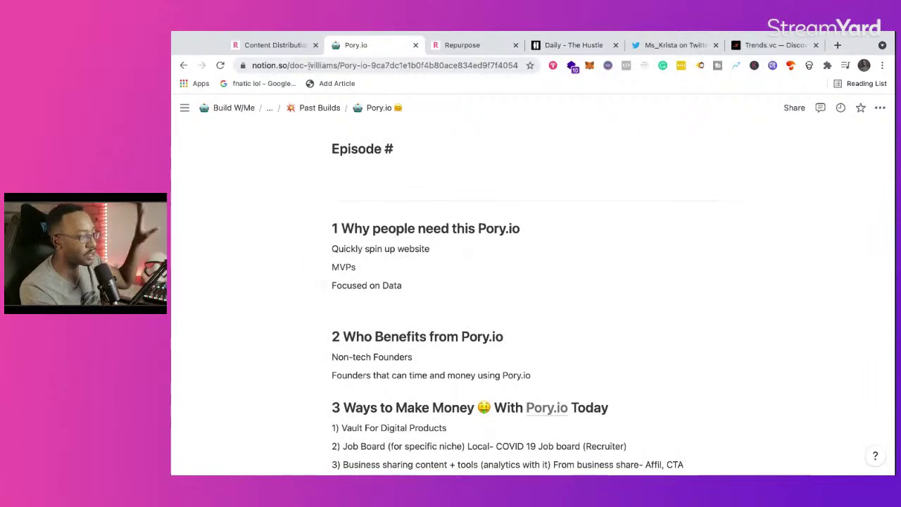
pyautogui.click(278, 45)
pyautogui.click(371, 46)
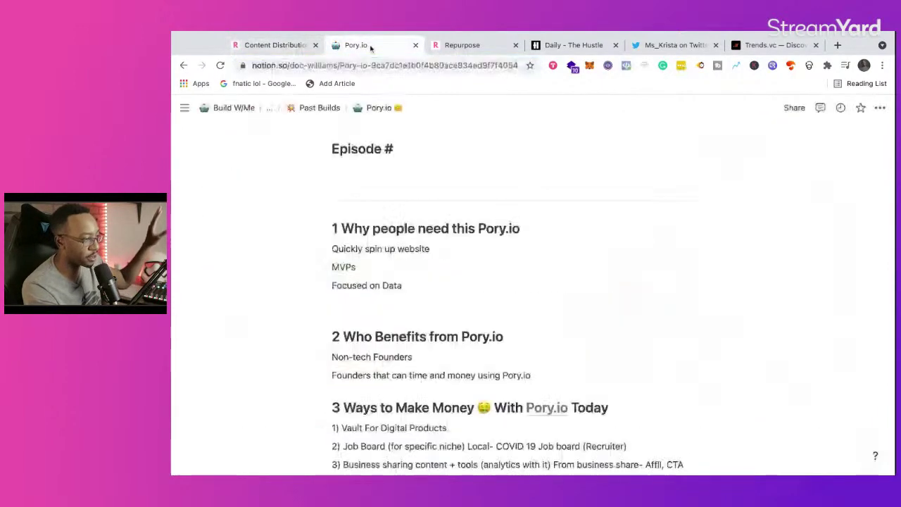
pyautogui.scroll(-1, 391, 204)
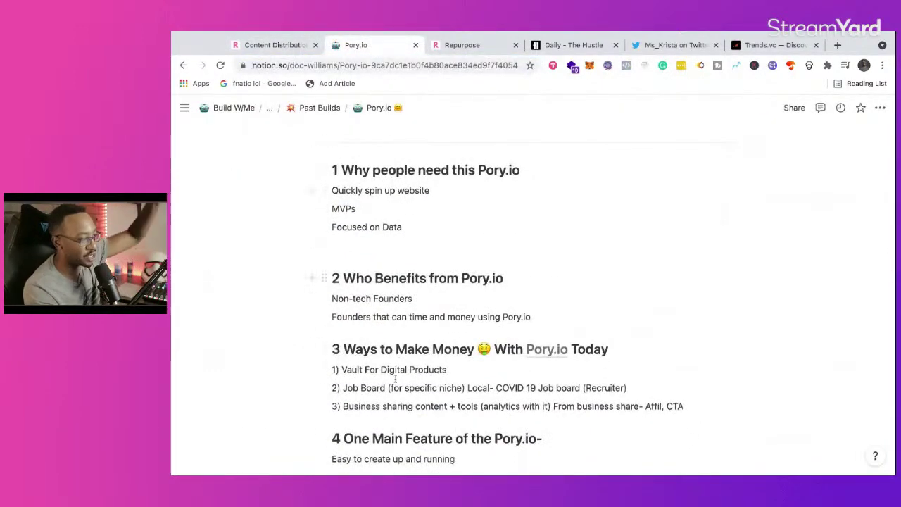
pyautogui.scroll(-1, 380, 350)
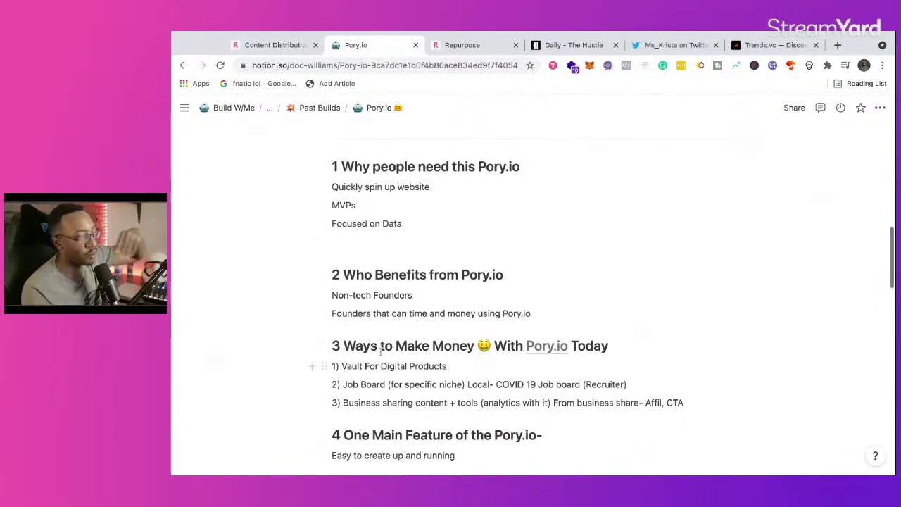
pyautogui.scroll(-3, 381, 351)
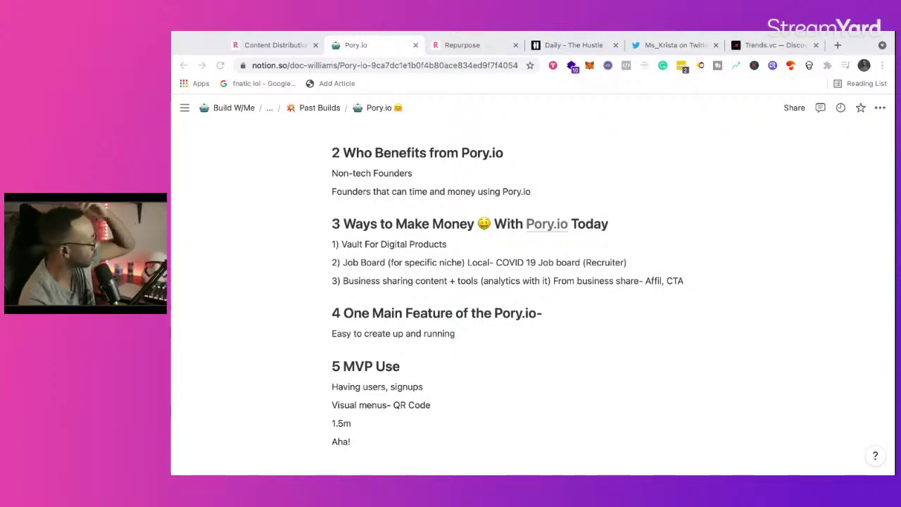
# Leave the Pory.io page and open its top-level parent page, Build W/Me.
pyautogui.scroll(10, 501, 451)
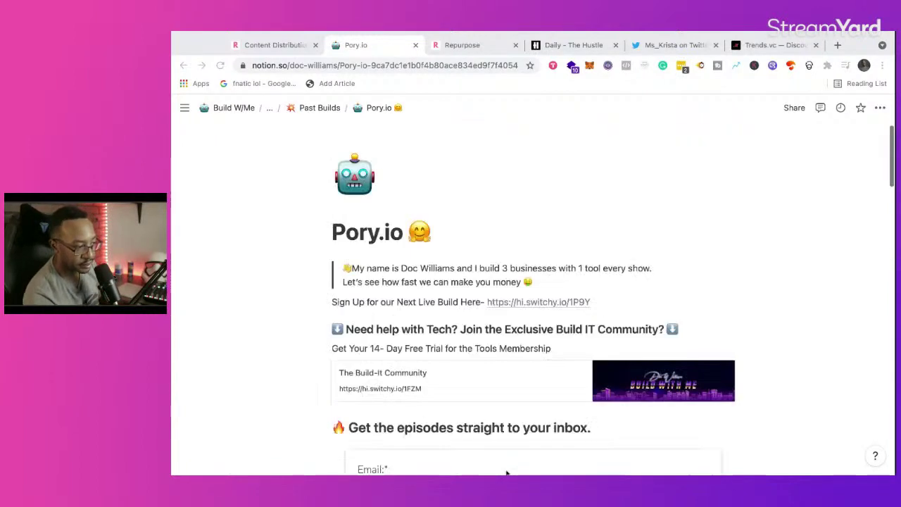
pyautogui.scroll(1, 506, 473)
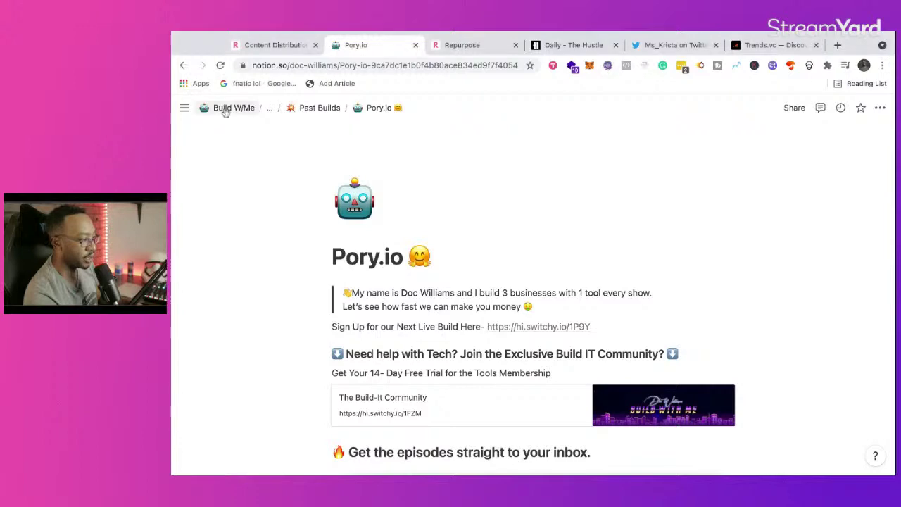
pyautogui.click(226, 109)
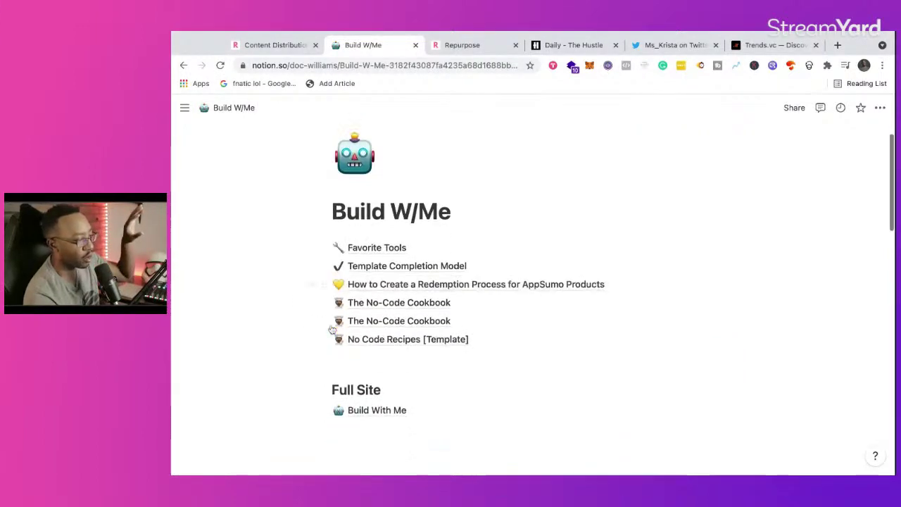
# Look over the page list on Build W/Me and open the Build With Me page under Full Site.
pyautogui.scroll(-10, 329, 327)
pyautogui.scroll(-3, 330, 324)
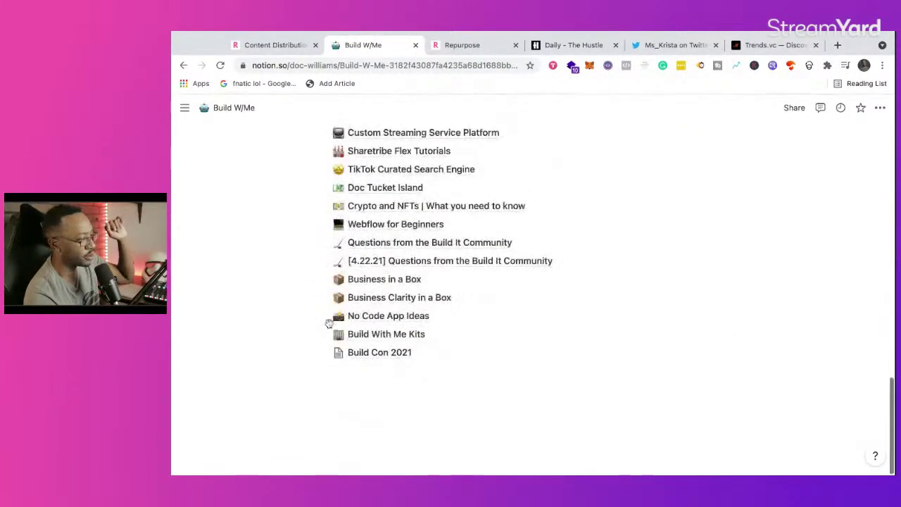
pyautogui.scroll(15, 332, 321)
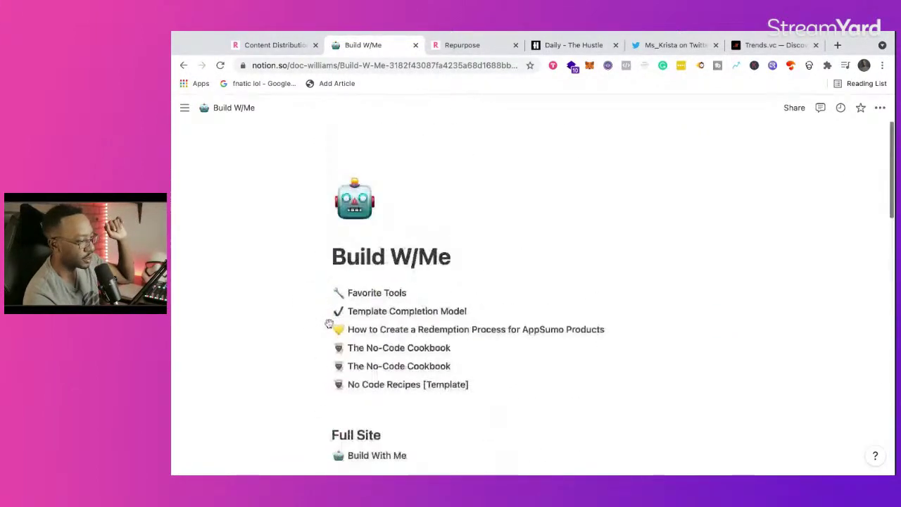
pyautogui.scroll(-1, 359, 408)
pyautogui.click(367, 423)
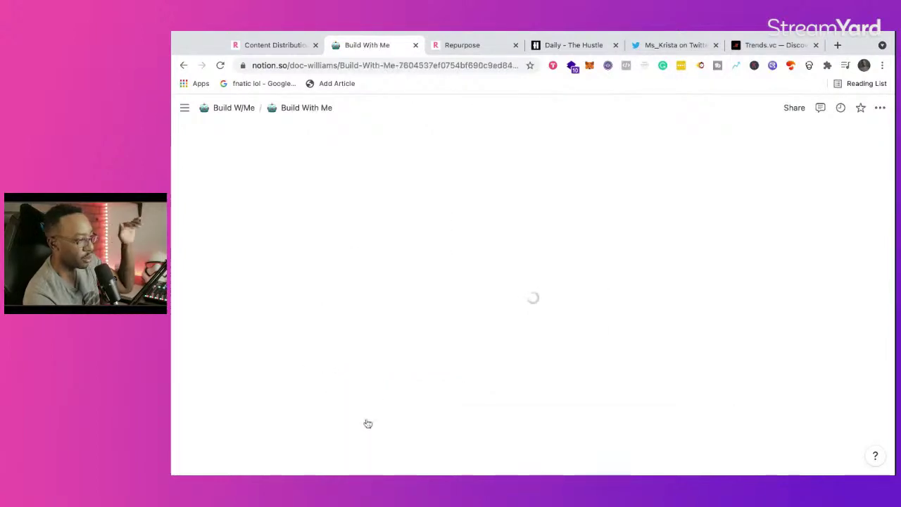
# Review the Build With Me page, including its episode email sign-up form, and open its Build Template page.
pyautogui.scroll(-10, 455, 219)
pyautogui.scroll(10, 455, 219)
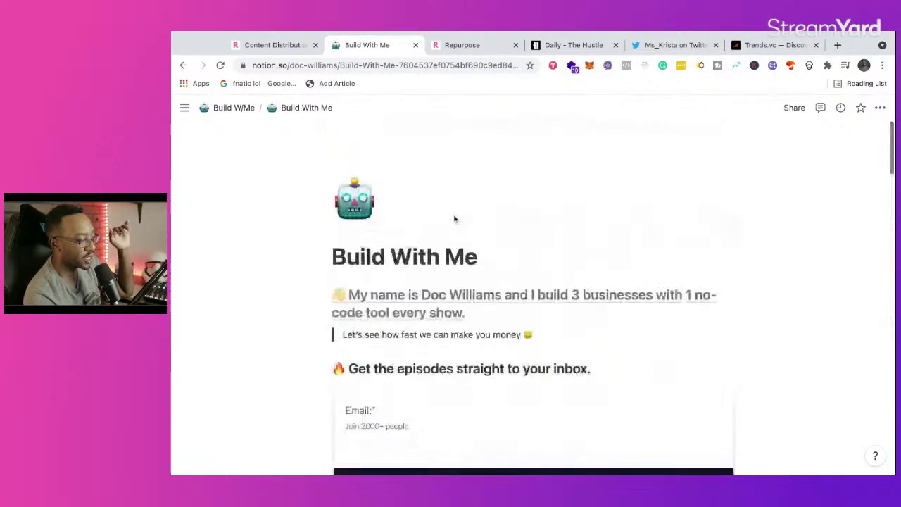
pyautogui.scroll(-3, 450, 236)
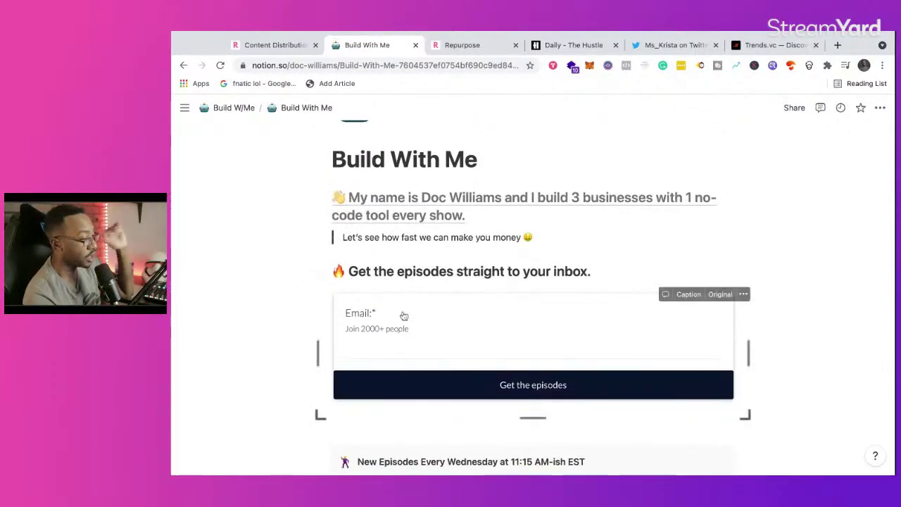
pyautogui.scroll(-10, 403, 317)
pyautogui.scroll(-2, 403, 317)
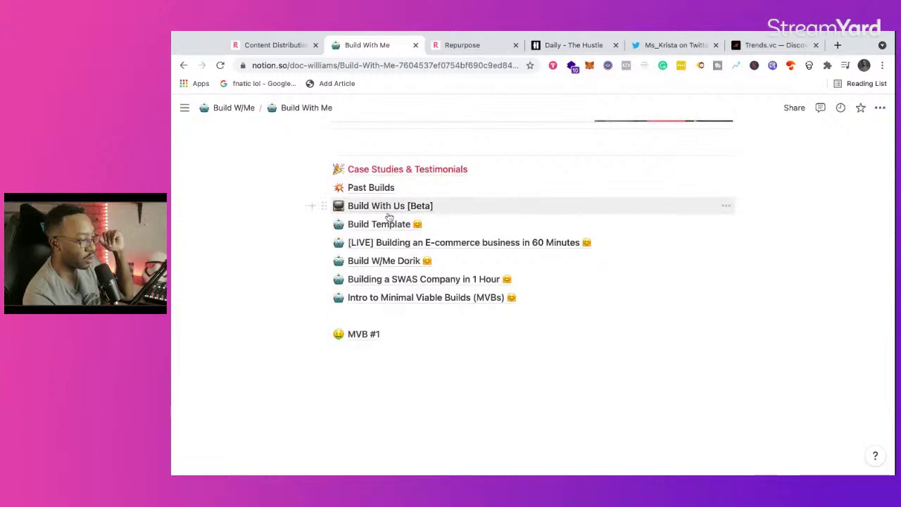
pyautogui.click(385, 226)
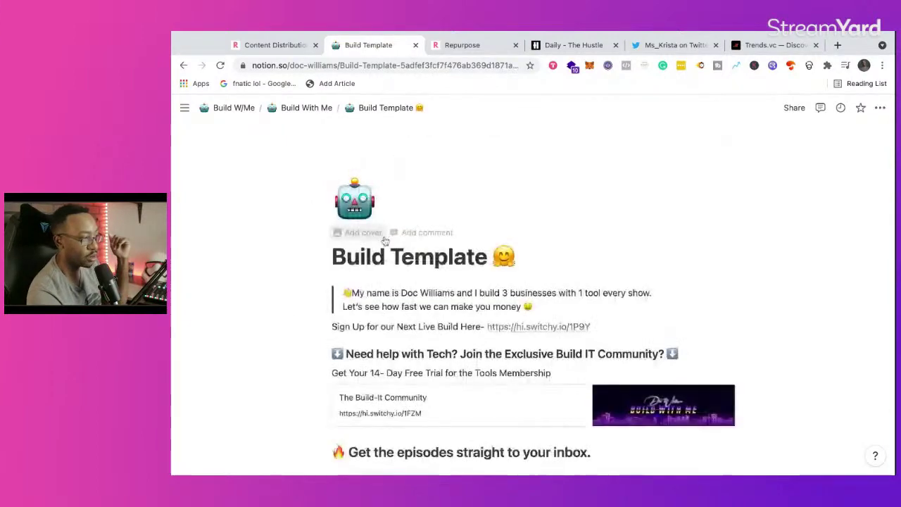
# Skim the Build Template page and copy its public web link from the sharing options.
pyautogui.scroll(-15, 385, 310)
pyautogui.scroll(15, 385, 311)
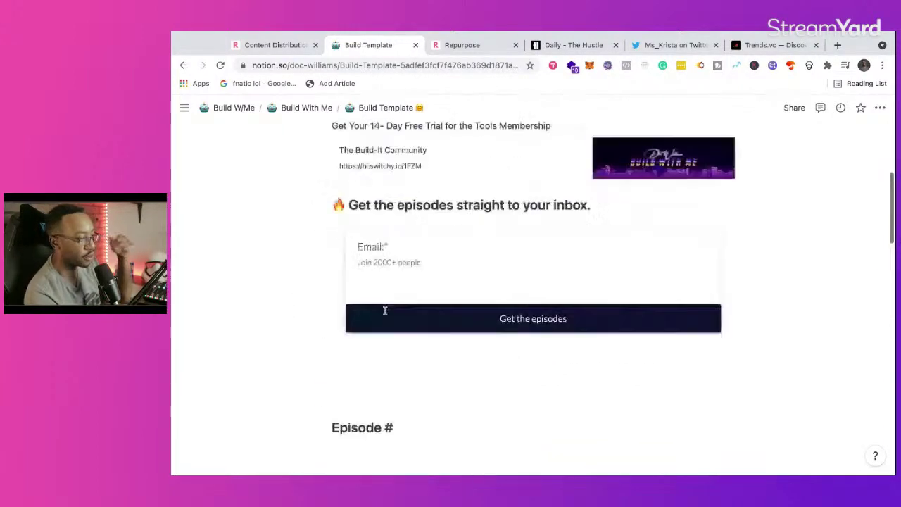
pyautogui.click(795, 108)
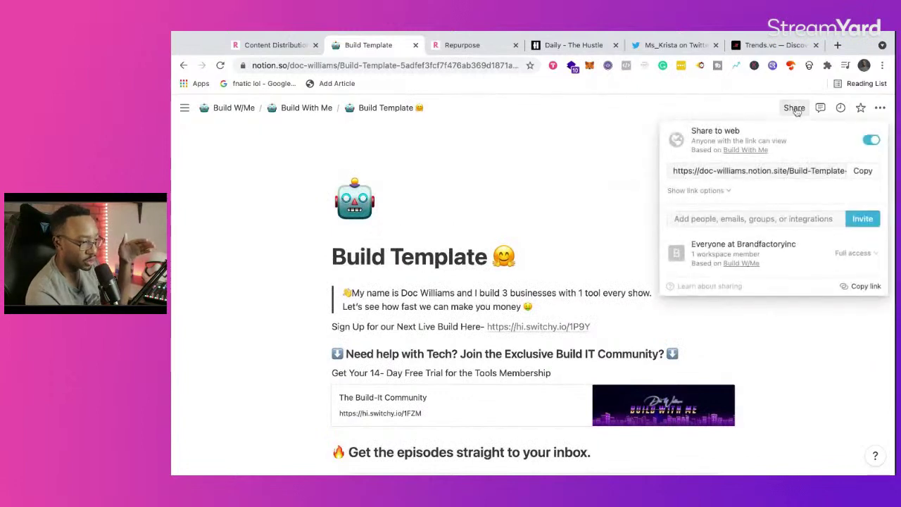
pyautogui.click(858, 170)
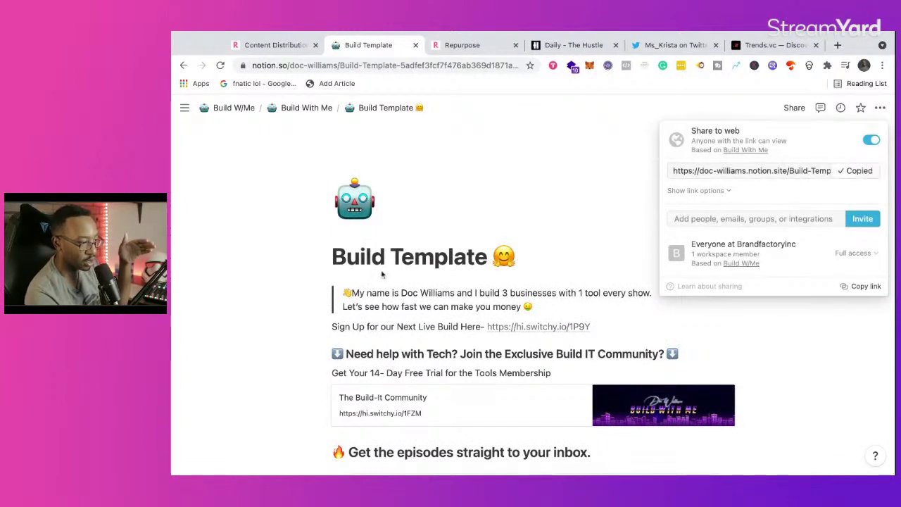
pyautogui.click(288, 360)
# Read through the Build Template outline, from the sign-up section to the Build Your MVB steps and Notes.
pyautogui.scroll(-2, 288, 360)
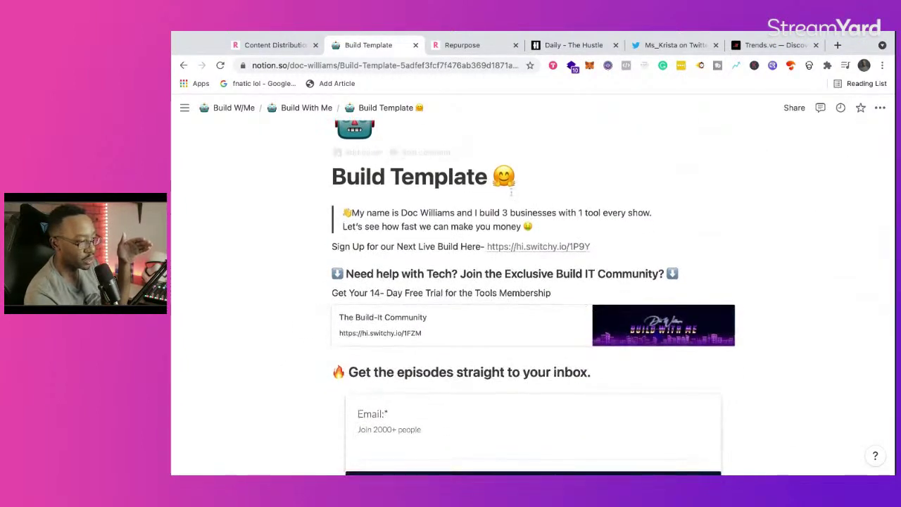
pyautogui.scroll(-5, 368, 304)
pyautogui.scroll(-7, 368, 304)
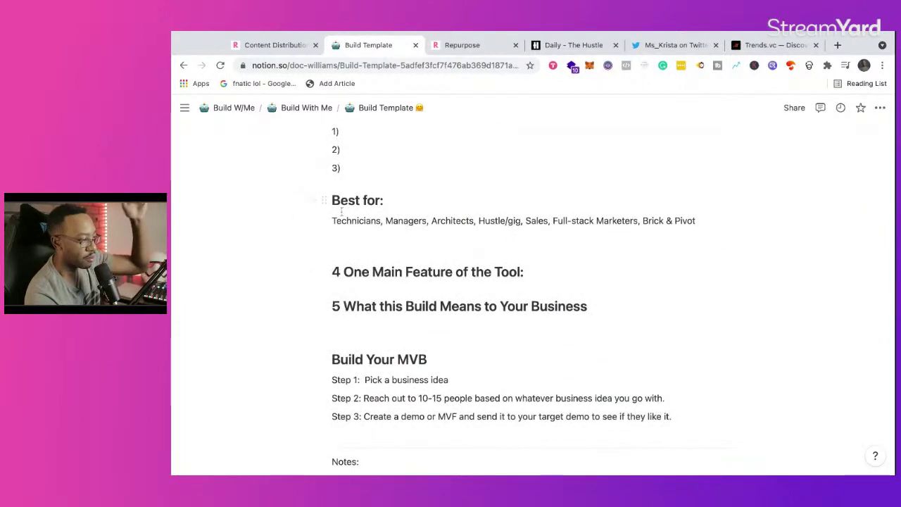
pyautogui.scroll(-2, 323, 222)
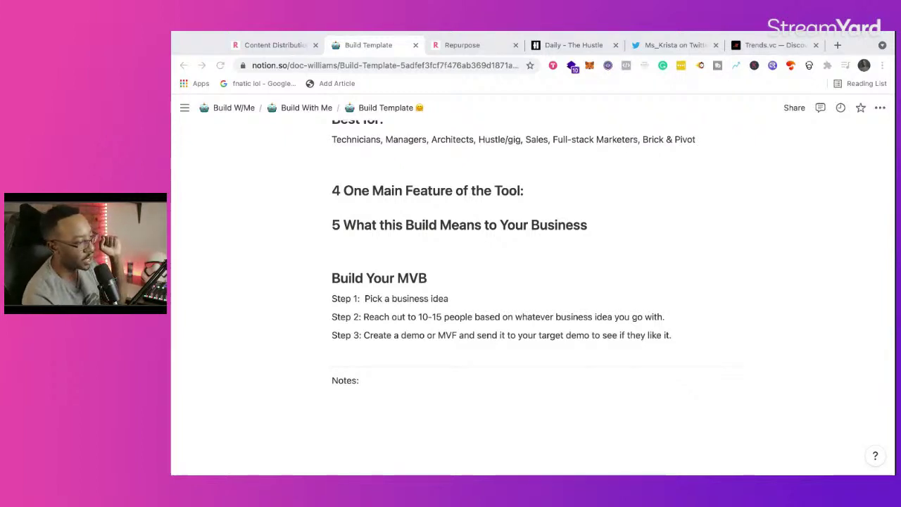
# Return to the Repurpose.io website, bring up the AppSumo page for Beezer and read its product description.
pyautogui.click(274, 45)
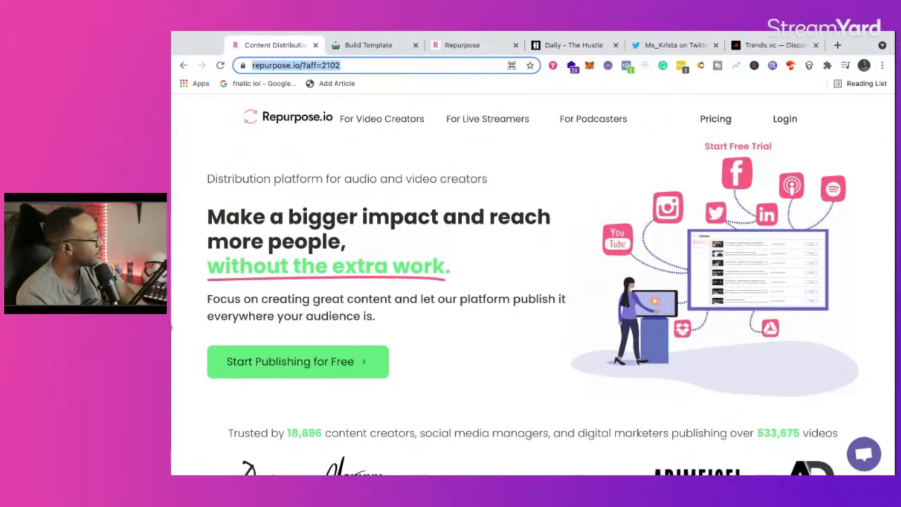
pyautogui.click(169, 327)
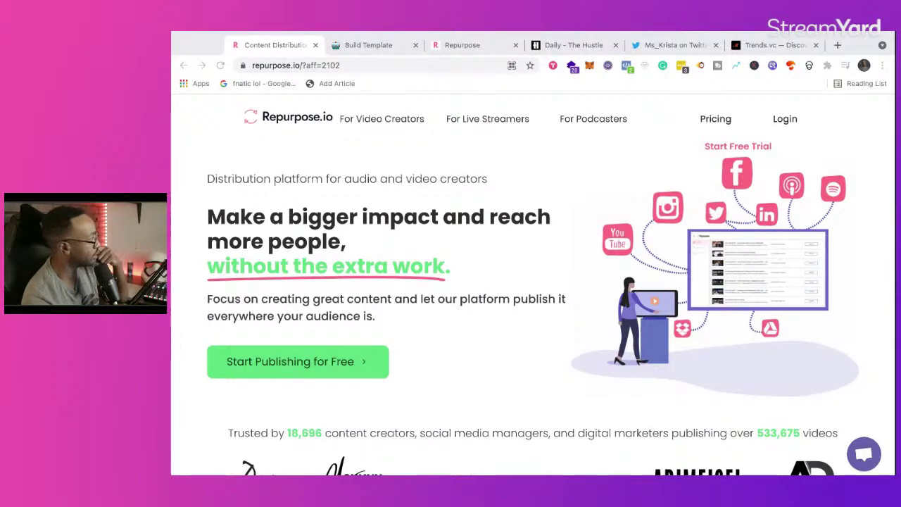
pyautogui.hotkey('ctrl', 'shift', 't')
pyautogui.scroll(-1, 406, 270)
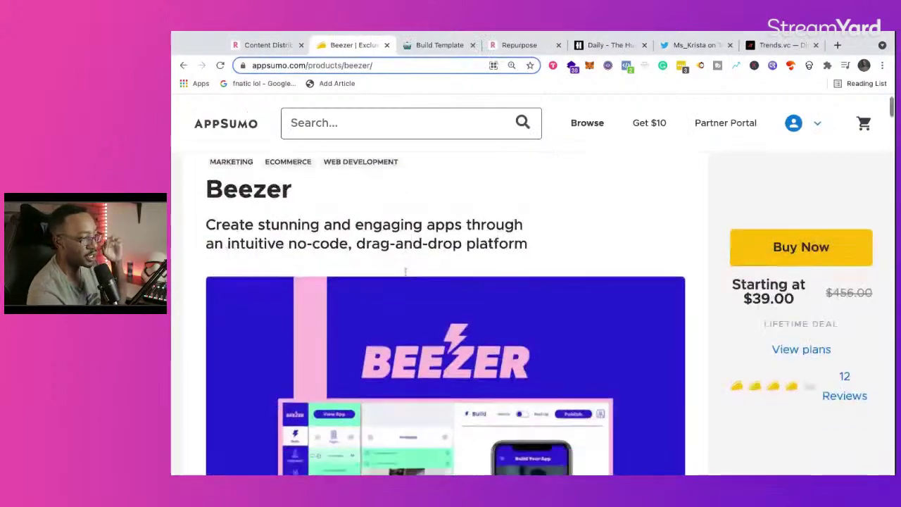
pyautogui.scroll(-10, 405, 270)
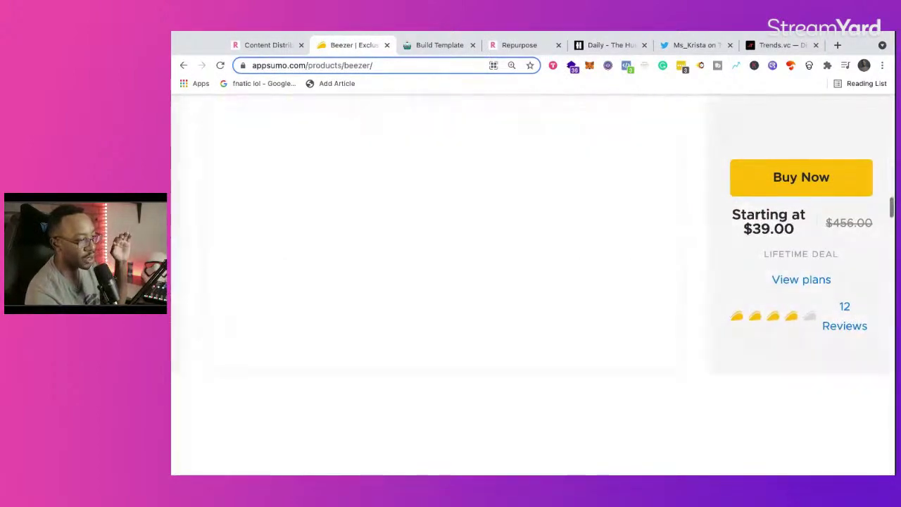
pyautogui.scroll(-10, 406, 270)
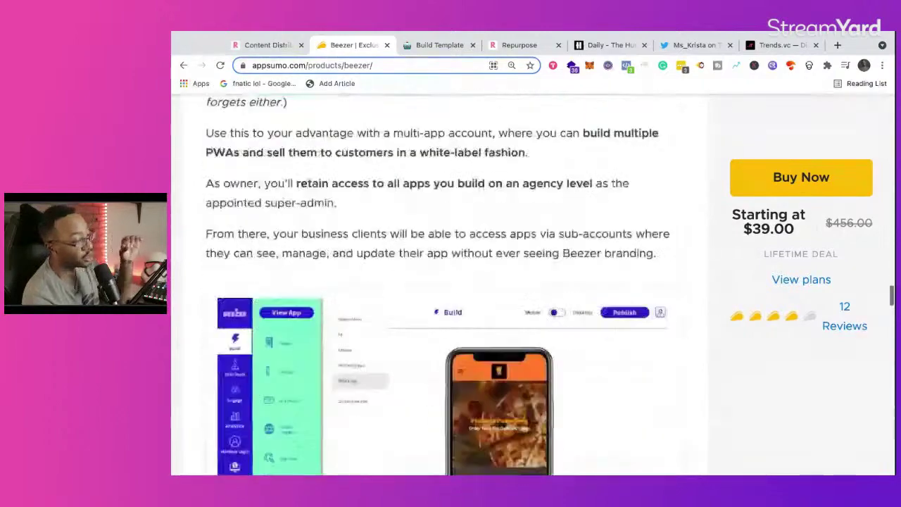
# Examine Beezer's deal features and compare what License Tier 1 and License Tier 2 include.
pyautogui.scroll(-15, 450, 282)
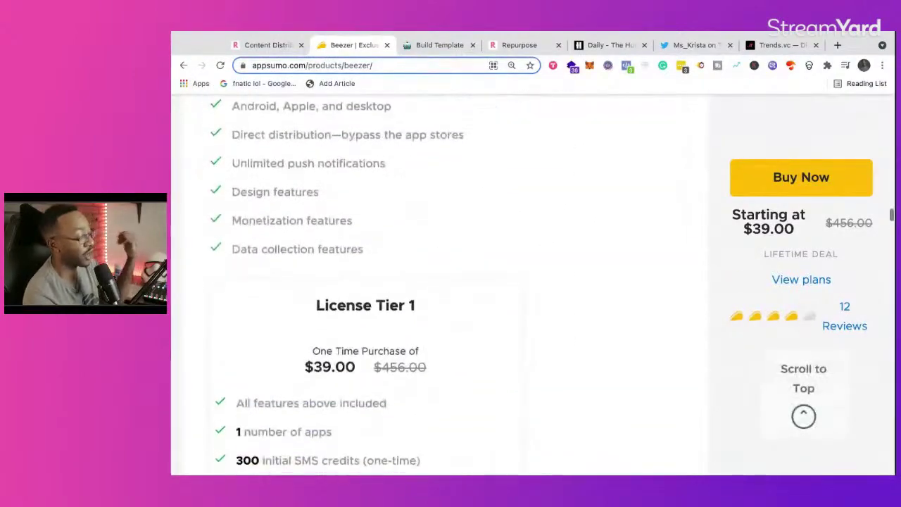
pyautogui.scroll(-4, 450, 282)
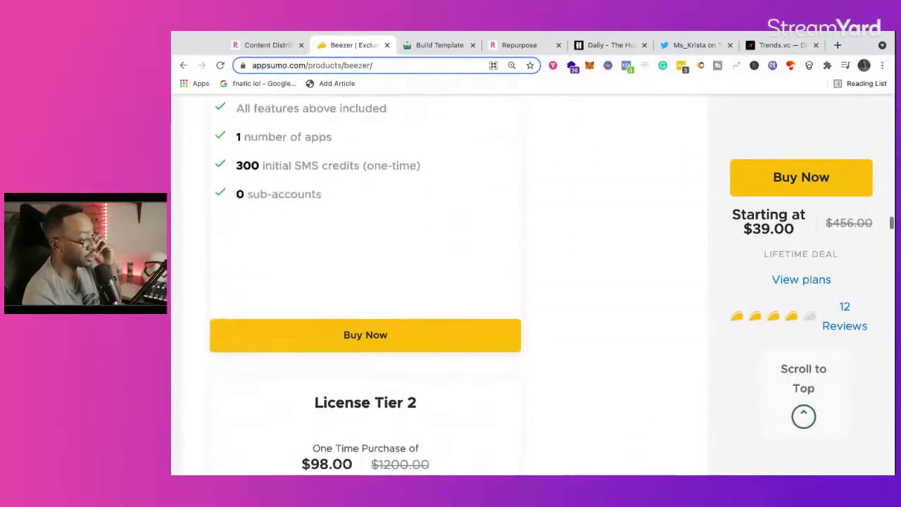
pyautogui.scroll(-4, 451, 282)
pyautogui.scroll(1, 451, 282)
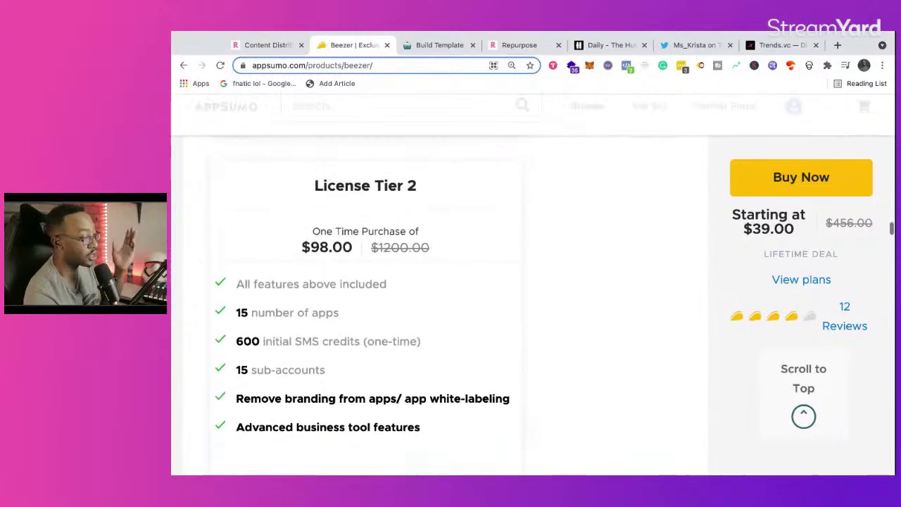
pyautogui.scroll(-3, 450, 281)
pyautogui.scroll(2, 451, 282)
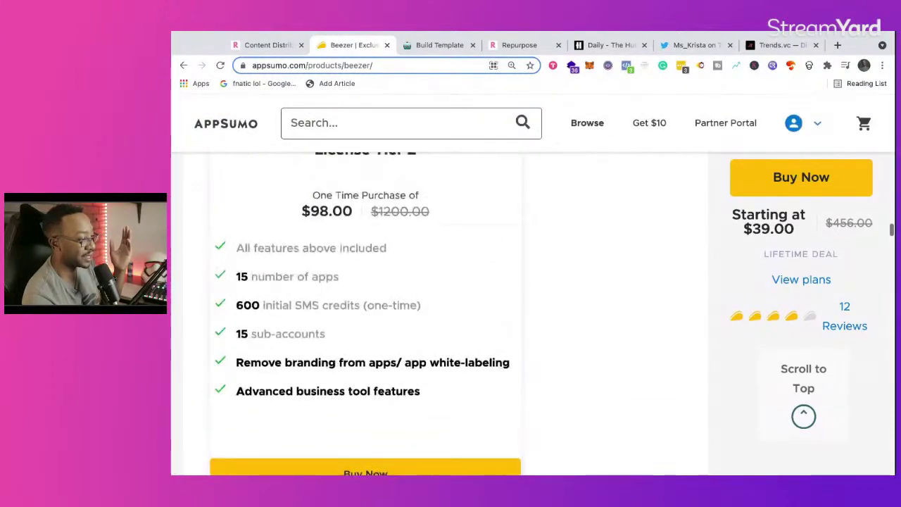
pyautogui.scroll(1, 451, 282)
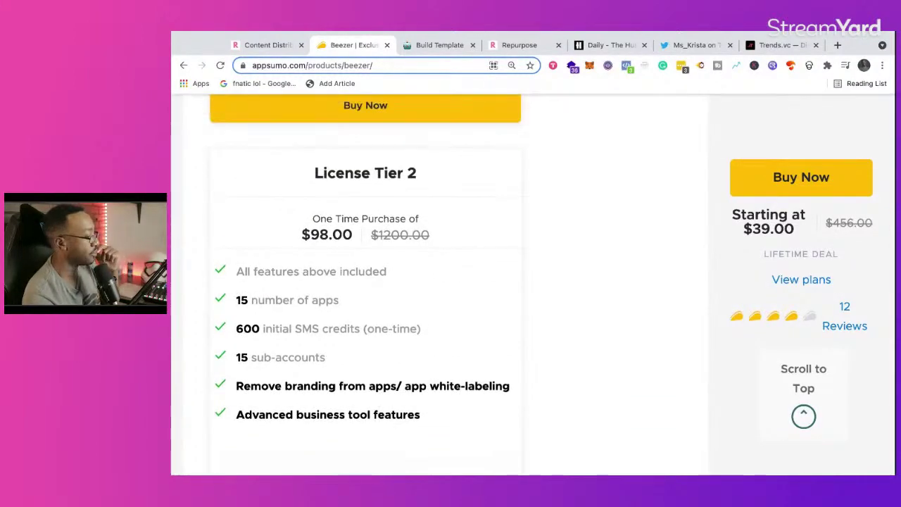
# Go back over Beezer's engagement and membership features, and move its page out of this browser window.
pyautogui.scroll(10, 450, 282)
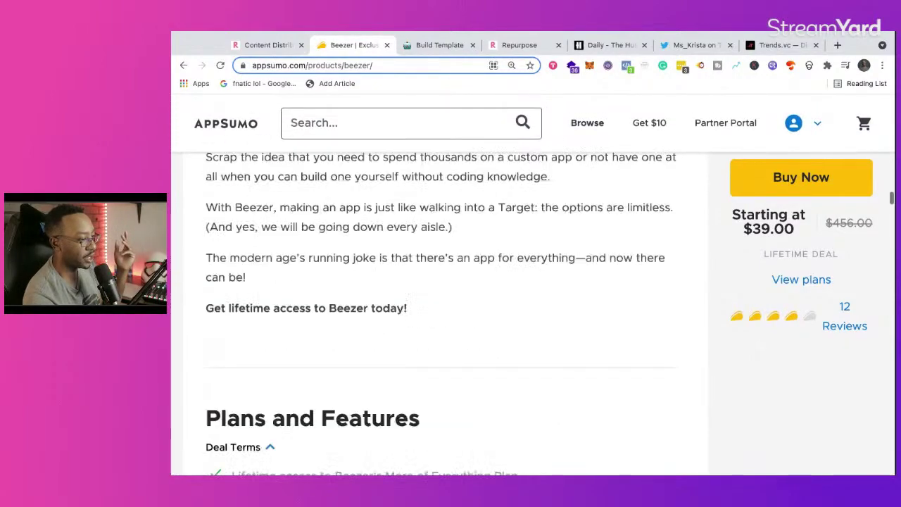
pyautogui.scroll(10, 451, 282)
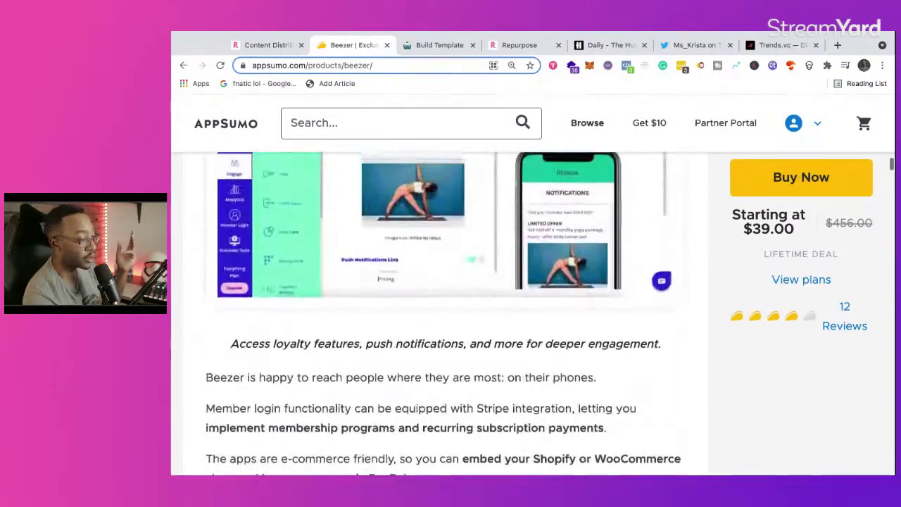
pyautogui.scroll(4, 451, 281)
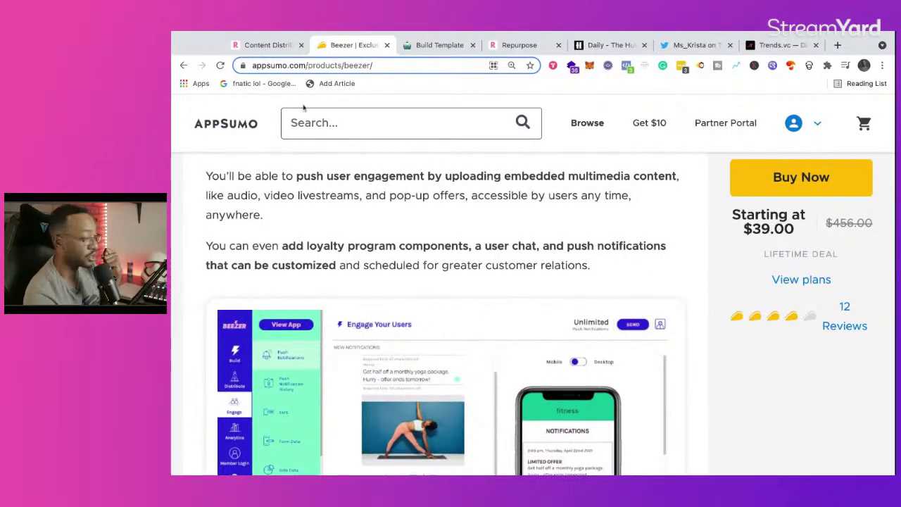
pyautogui.moveTo(354, 51); pyautogui.dragTo(291, 222)
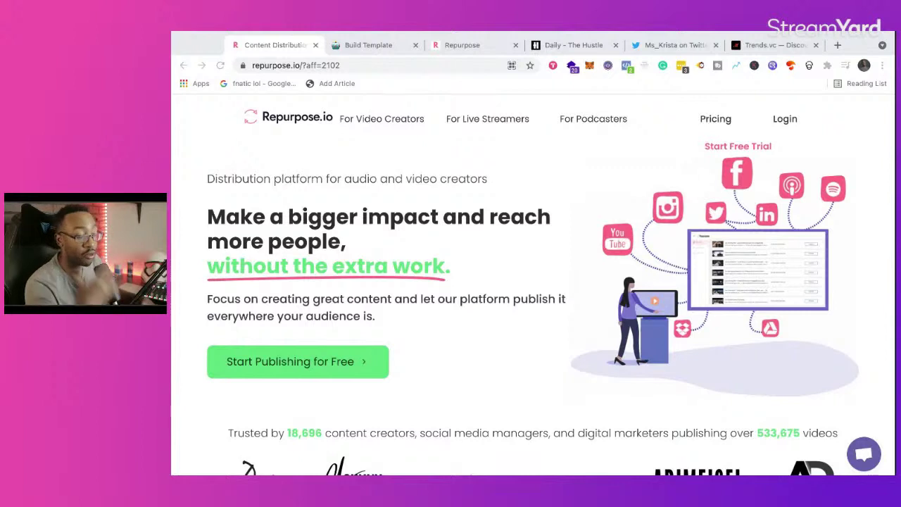
# Switch to the Repurpose dashboard, glance at the workflows list and open My Connections.
pyautogui.click(458, 46)
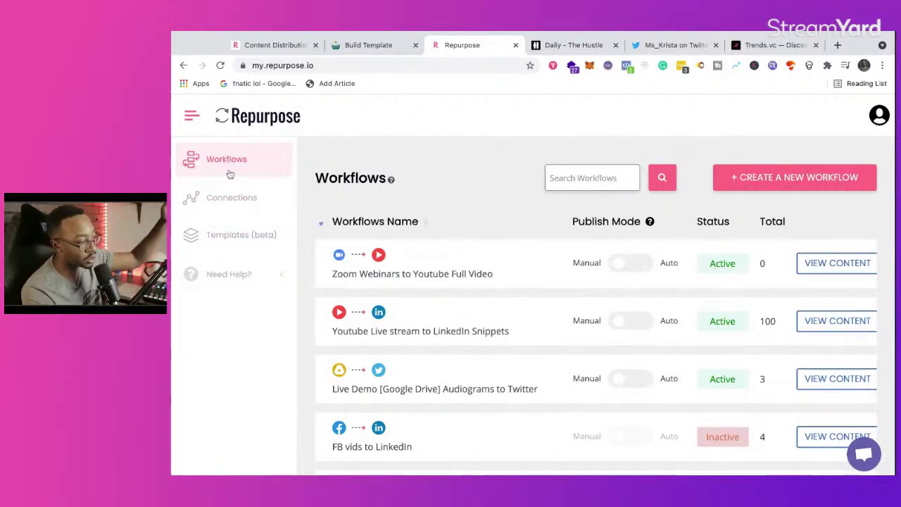
pyautogui.click(234, 238)
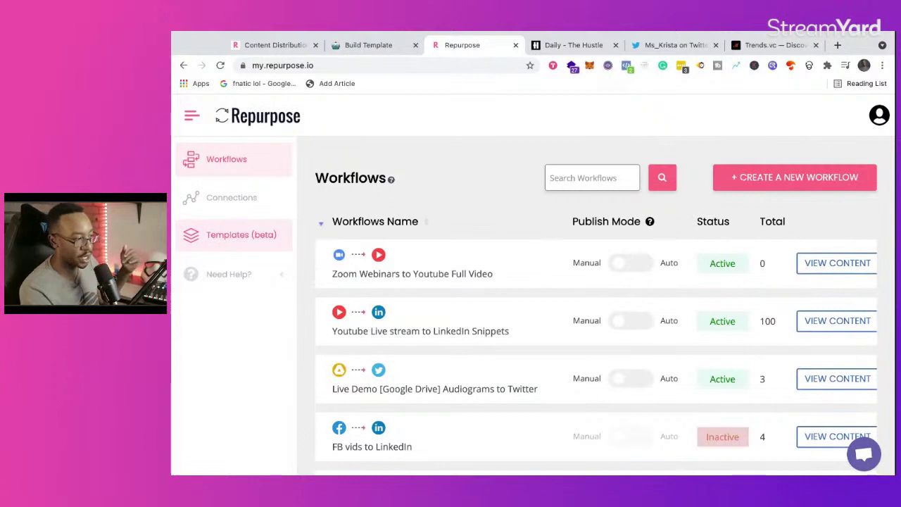
pyautogui.click(219, 200)
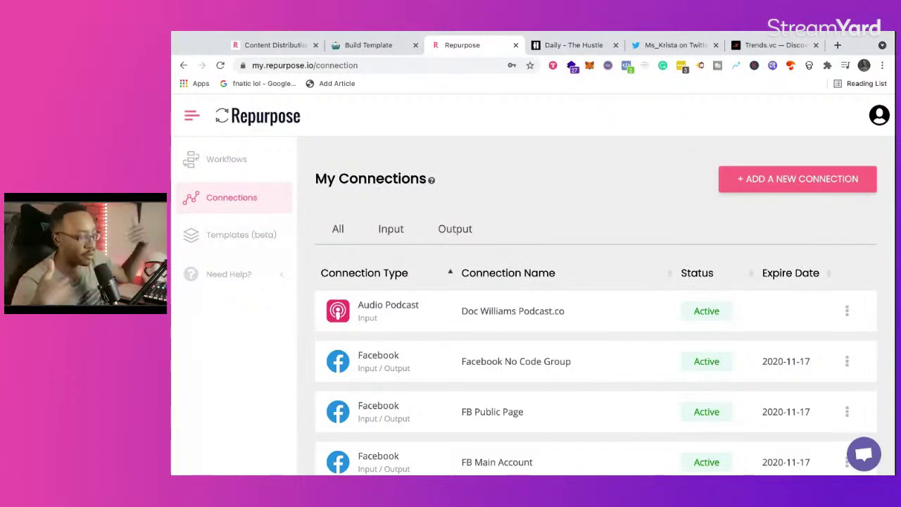
# Look through all connected input and output accounts, and open the choice of services for adding a new connection.
pyautogui.scroll(-3, 480, 278)
pyautogui.scroll(3, 480, 278)
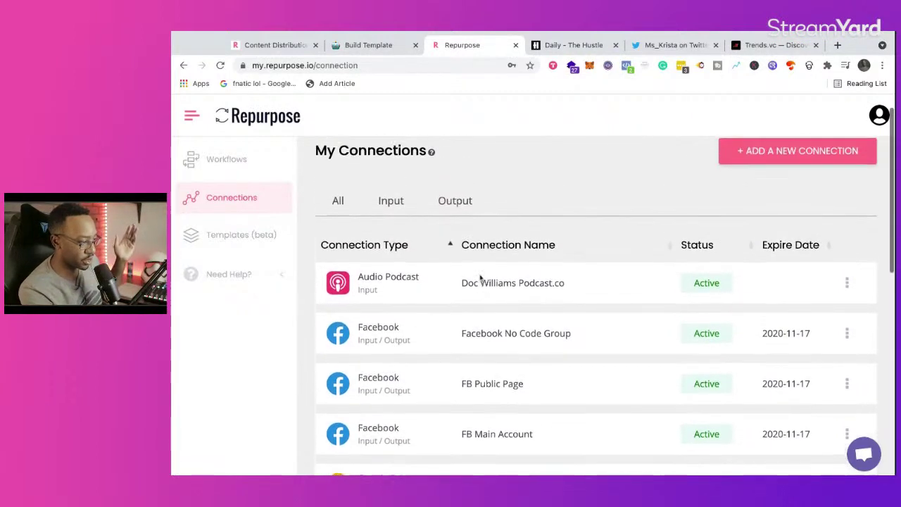
pyautogui.scroll(-3, 427, 305)
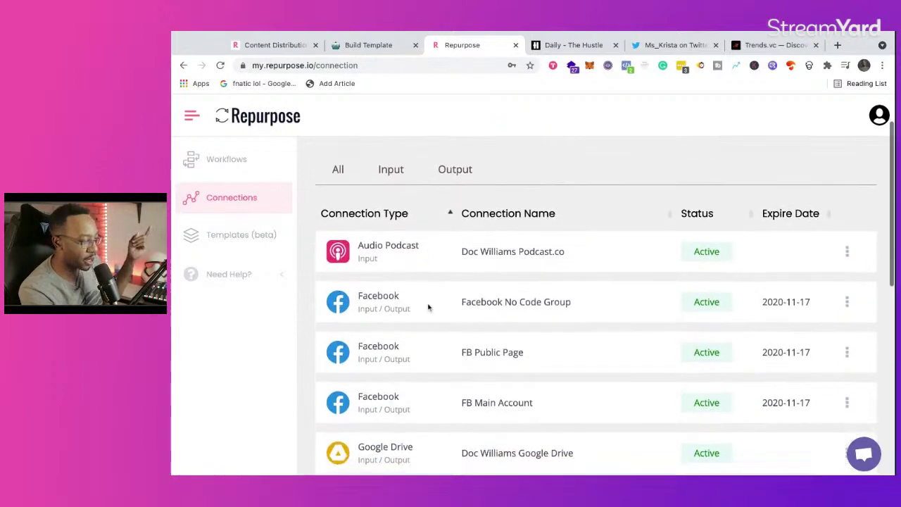
pyautogui.scroll(-7, 428, 307)
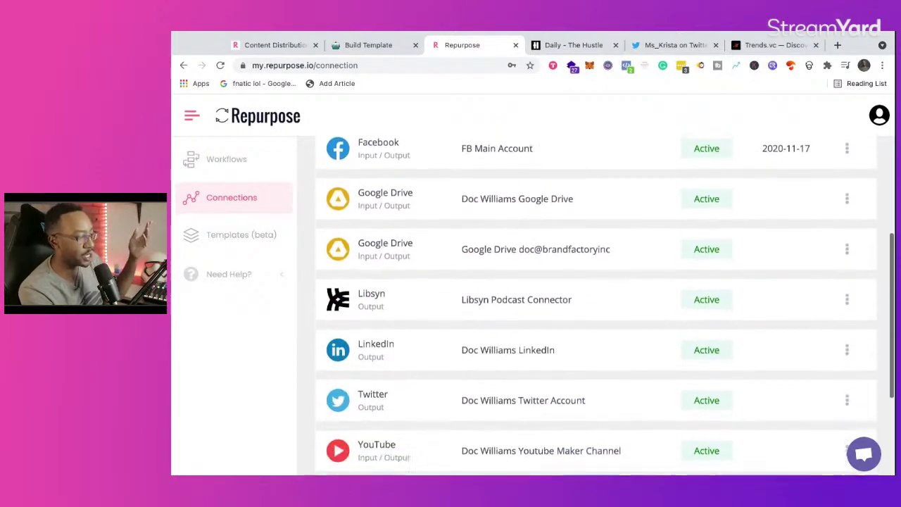
pyautogui.scroll(-4, 595, 306)
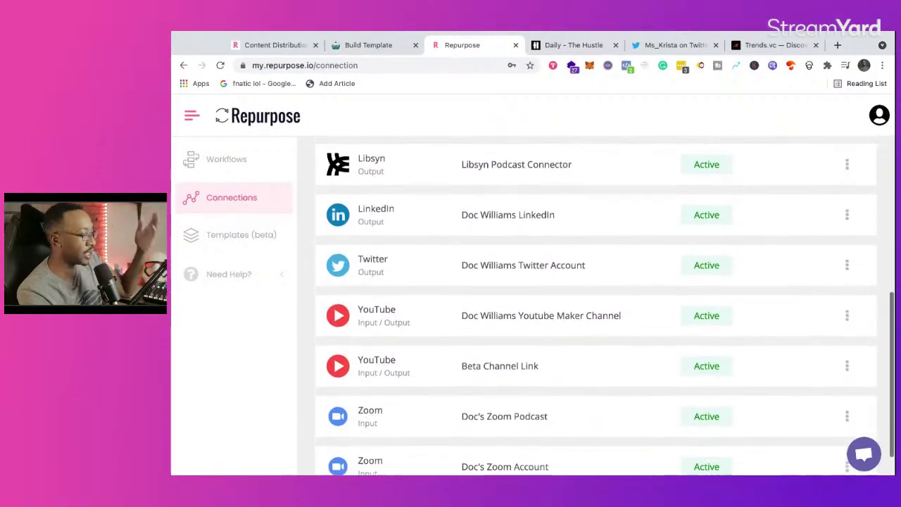
pyautogui.scroll(15, 595, 306)
pyautogui.click(836, 177)
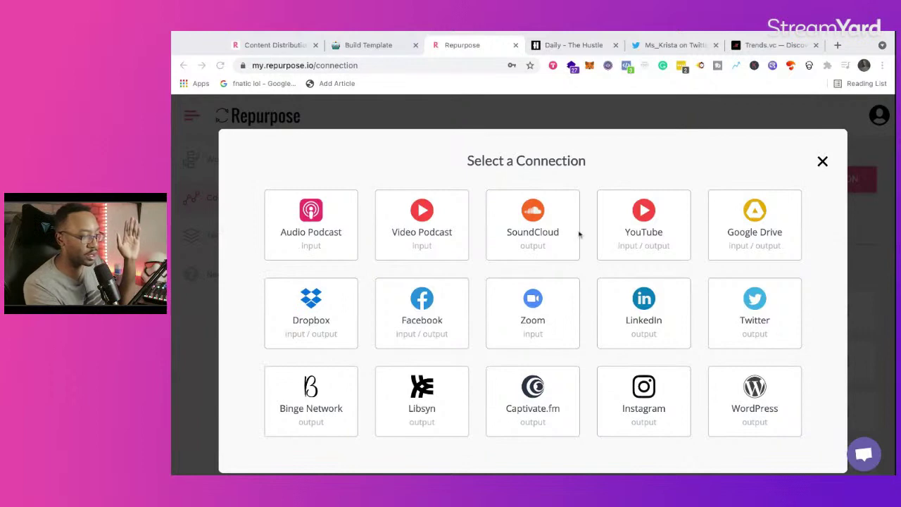
# Start a new YouTube connection and name it "Web3 Prep Youtube Channel".
pyautogui.click(661, 231)
pyautogui.click(645, 229)
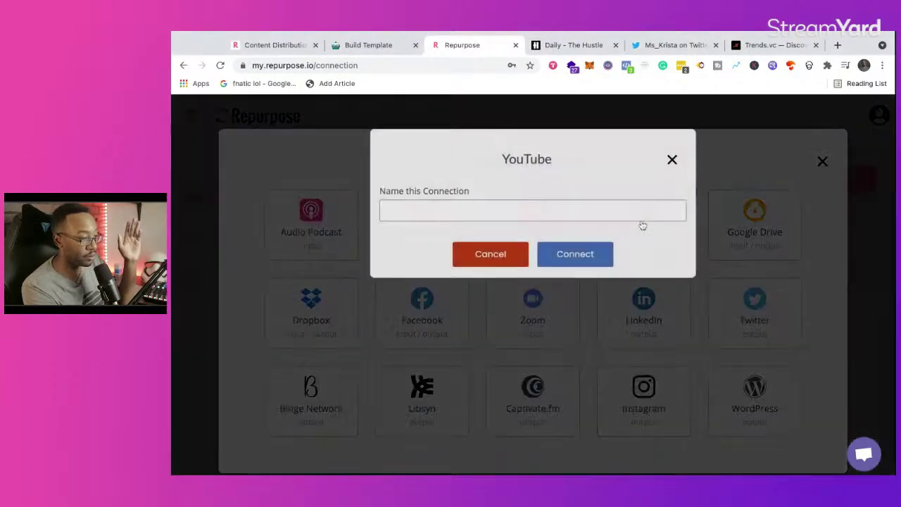
pyautogui.click(583, 217)
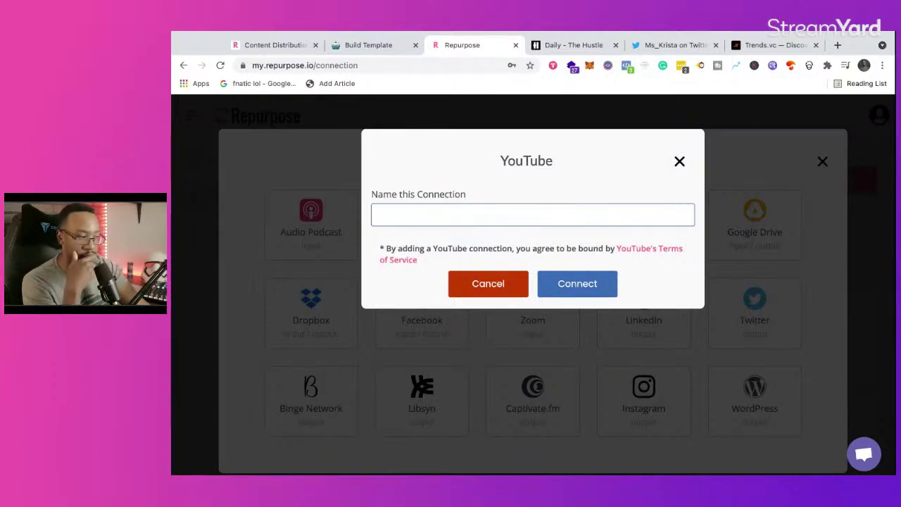
pyautogui.write('Web')
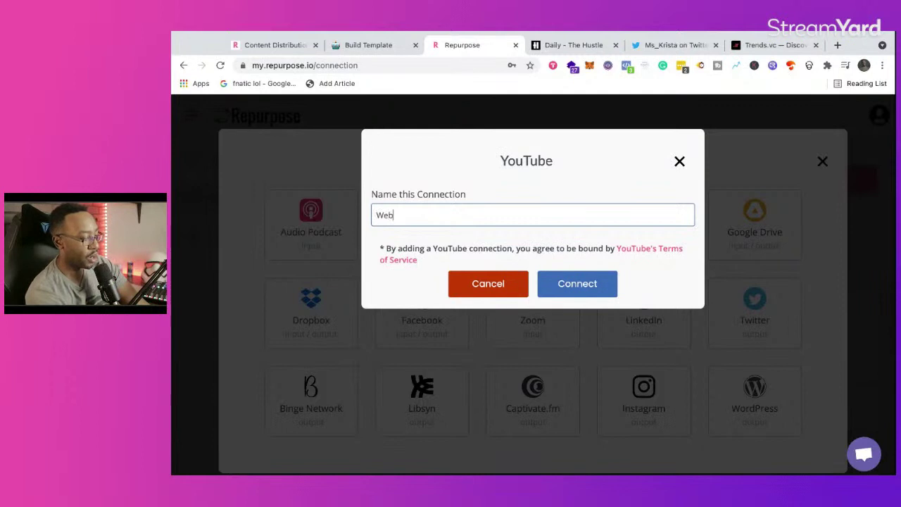
pyautogui.write('3 Prep')
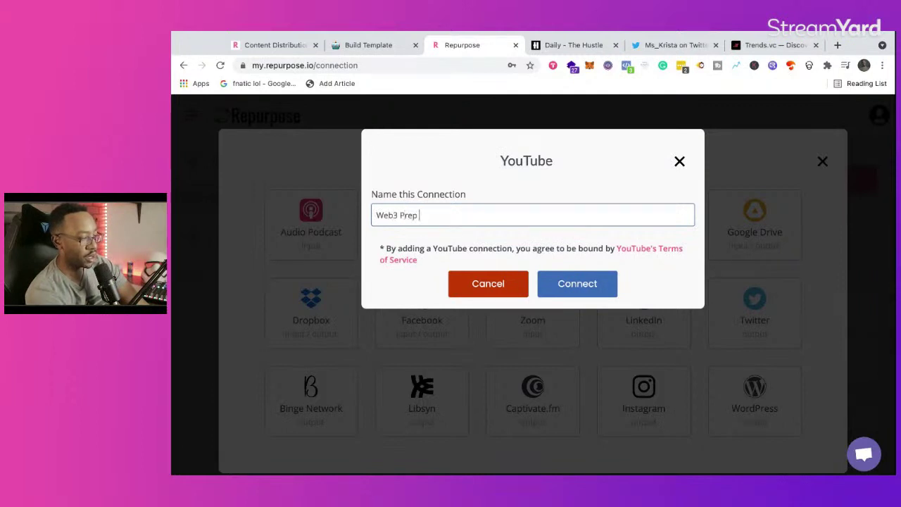
pyautogui.write(' Youtube ')
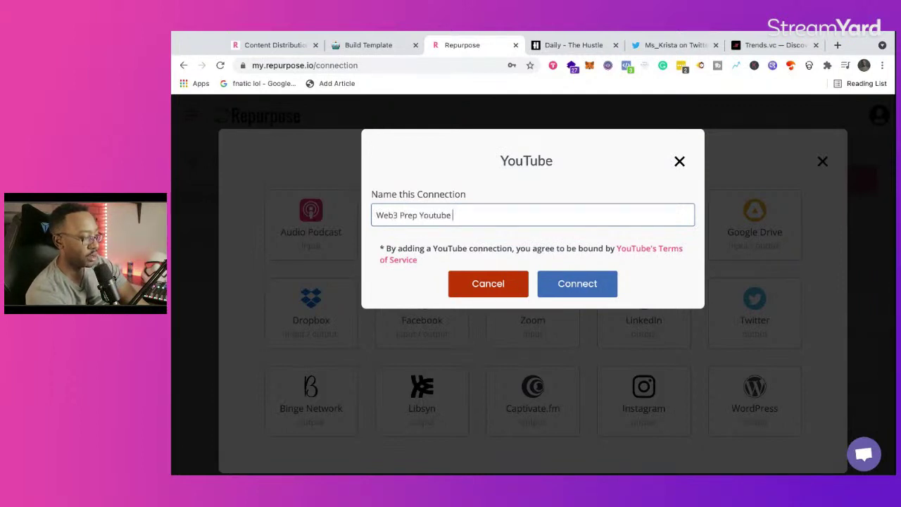
pyautogui.write('Channel')
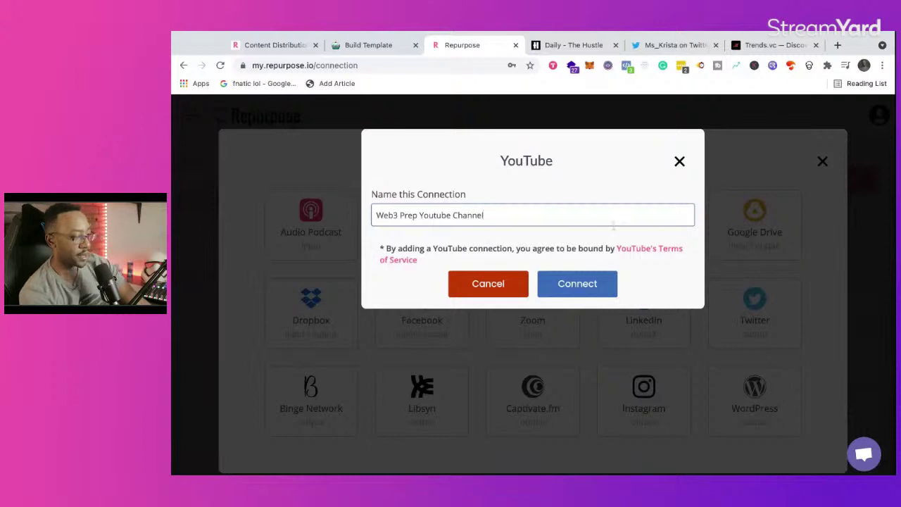
# Connect the YouTube channel, finish the connection setup and close the choice of services.
pyautogui.click(581, 284)
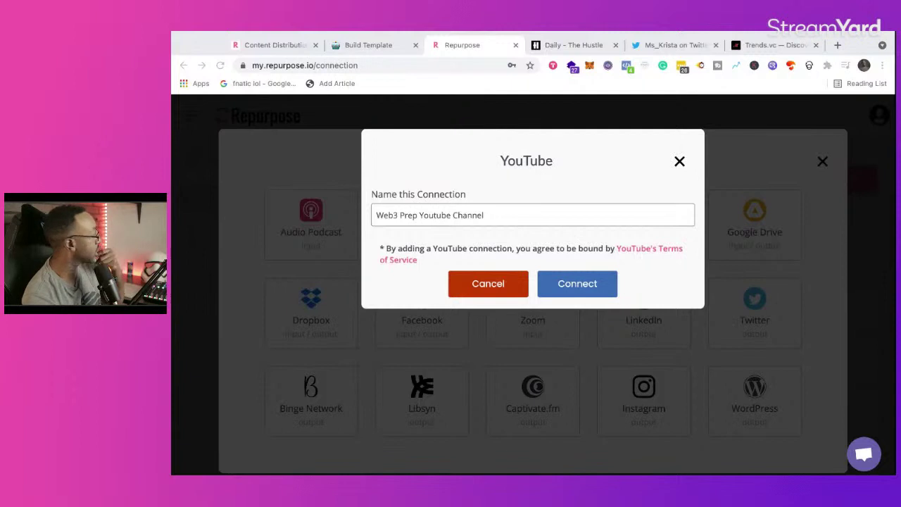
pyautogui.click(543, 286)
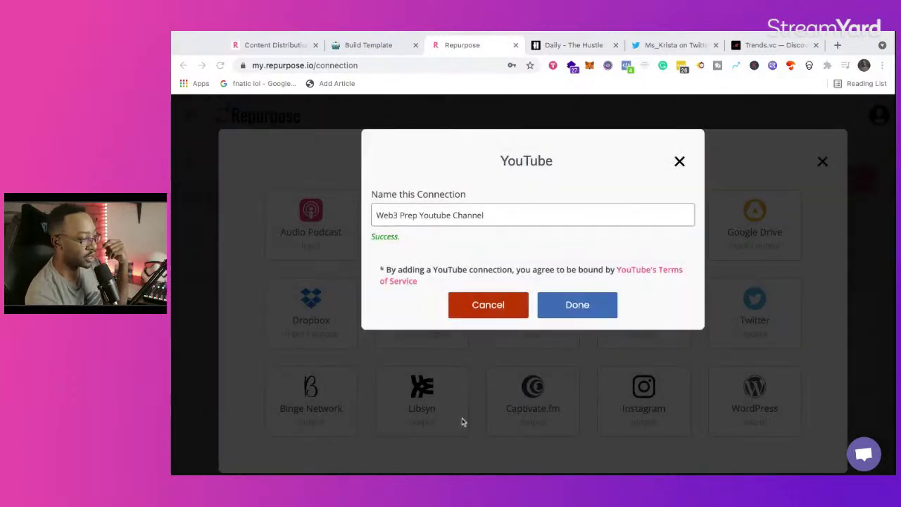
pyautogui.click(592, 314)
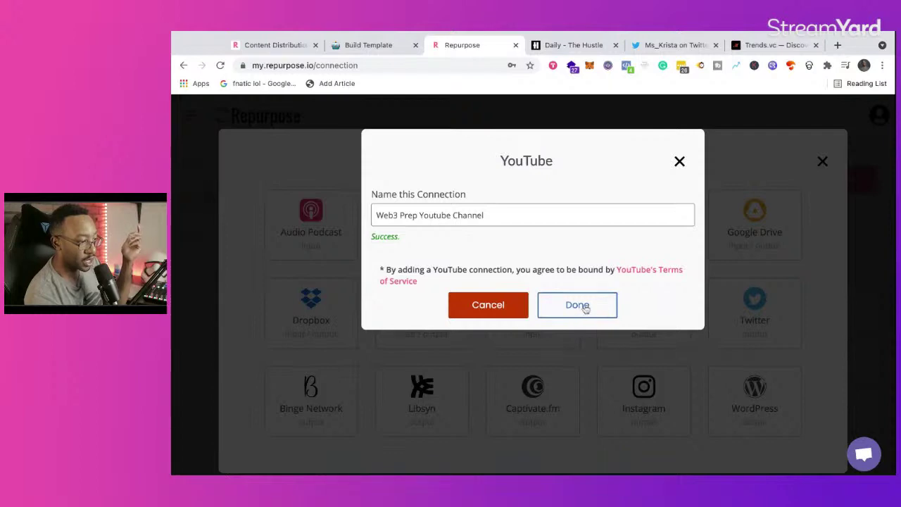
pyautogui.click(586, 309)
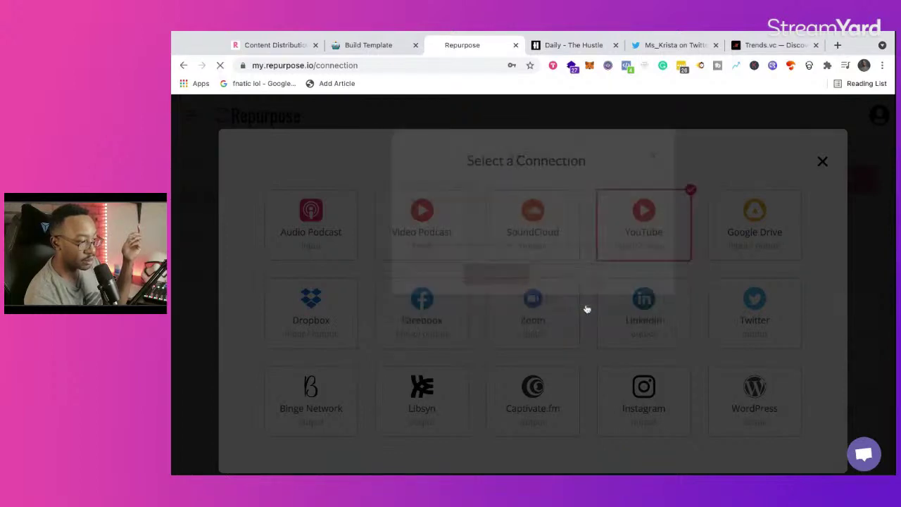
pyautogui.click(822, 161)
# Find the Web3 Prep Youtube Channel entry in My Connections and look over the other connected accounts.
pyautogui.scroll(-5, 567, 335)
pyautogui.scroll(-2, 569, 337)
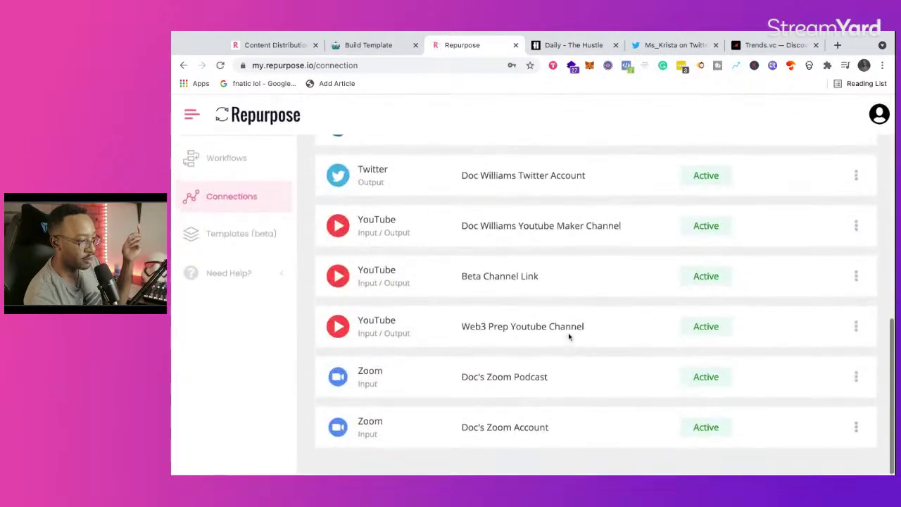
pyautogui.scroll(-10, 462, 343)
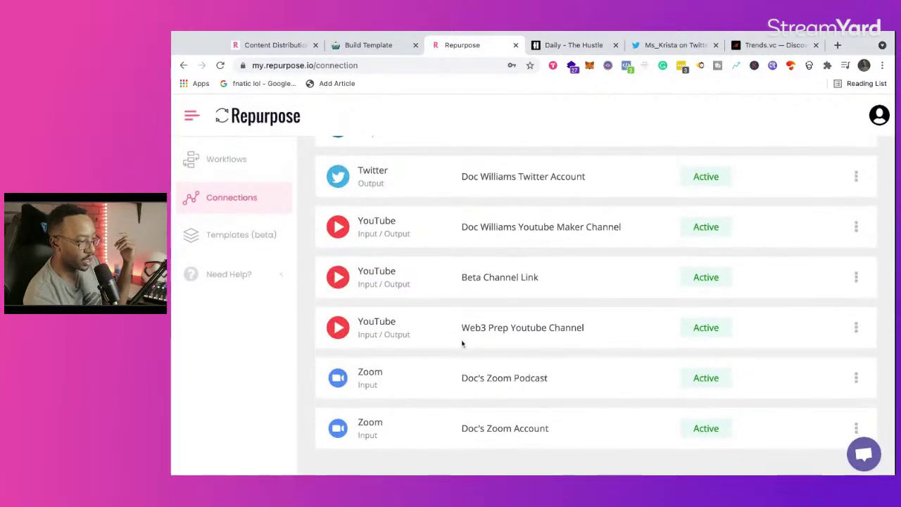
pyautogui.tripleClick(608, 336)
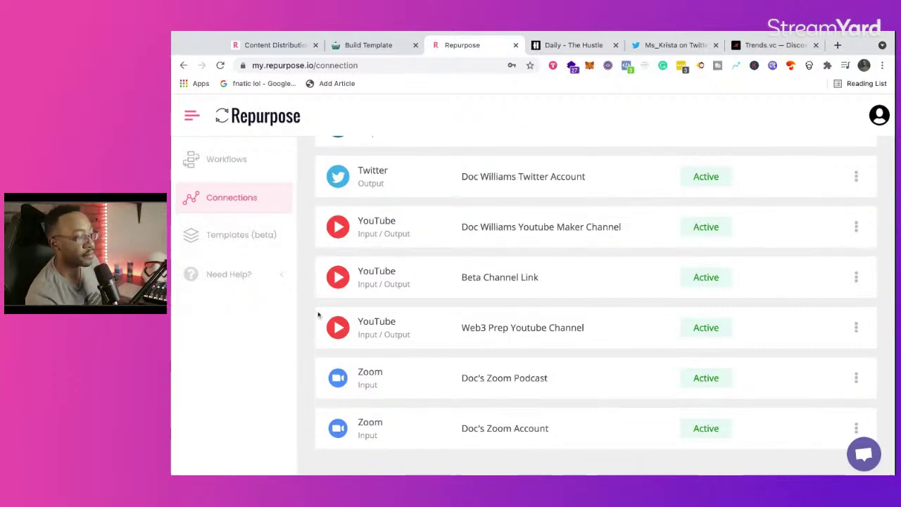
pyautogui.scroll(10, 318, 319)
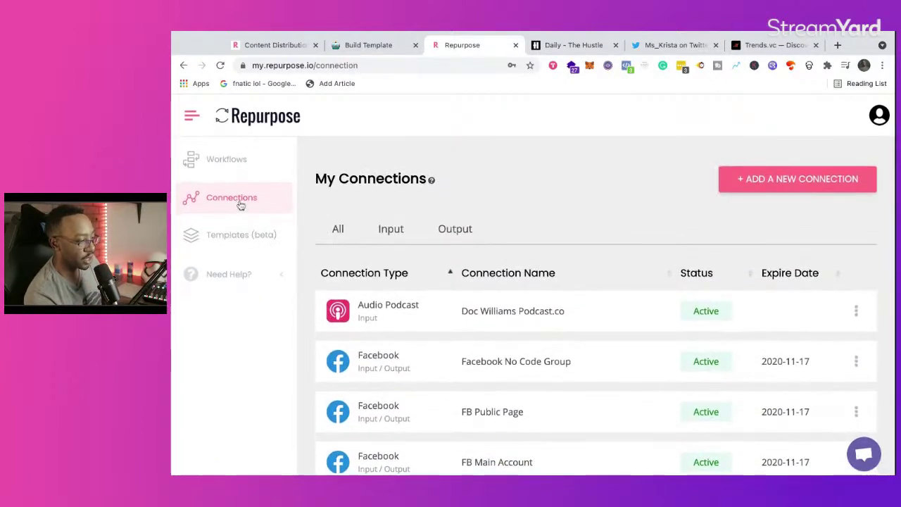
pyautogui.scroll(-10, 422, 317)
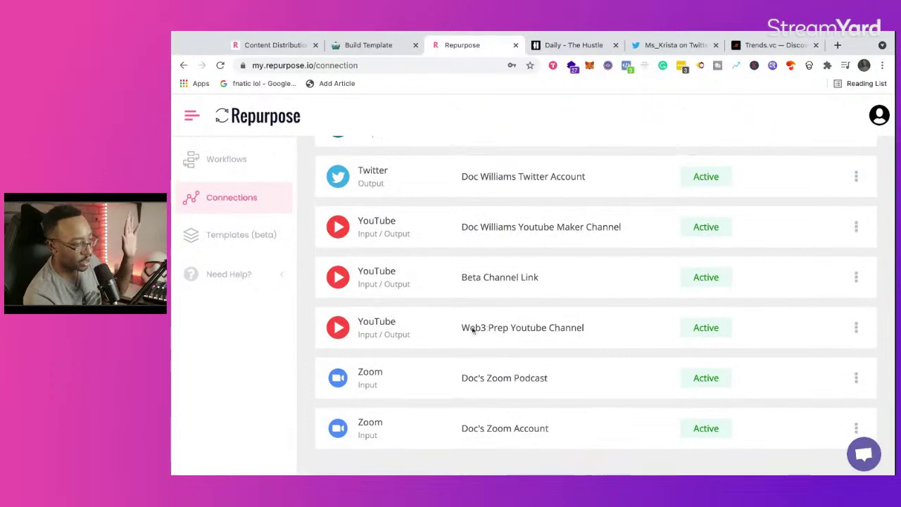
pyautogui.scroll(10, 542, 323)
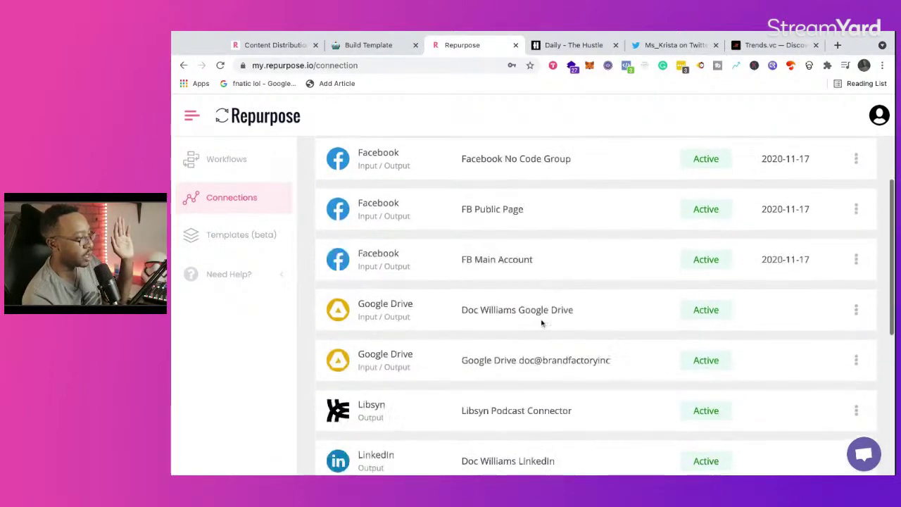
# Open the workflows list and review all existing workflows from start to end.
pyautogui.click(227, 160)
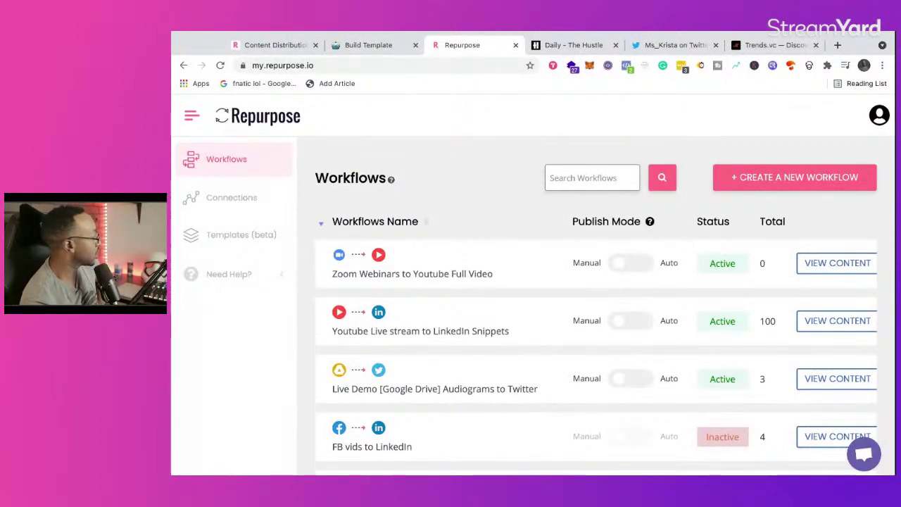
pyautogui.scroll(-1, 377, 308)
pyautogui.scroll(-15, 377, 308)
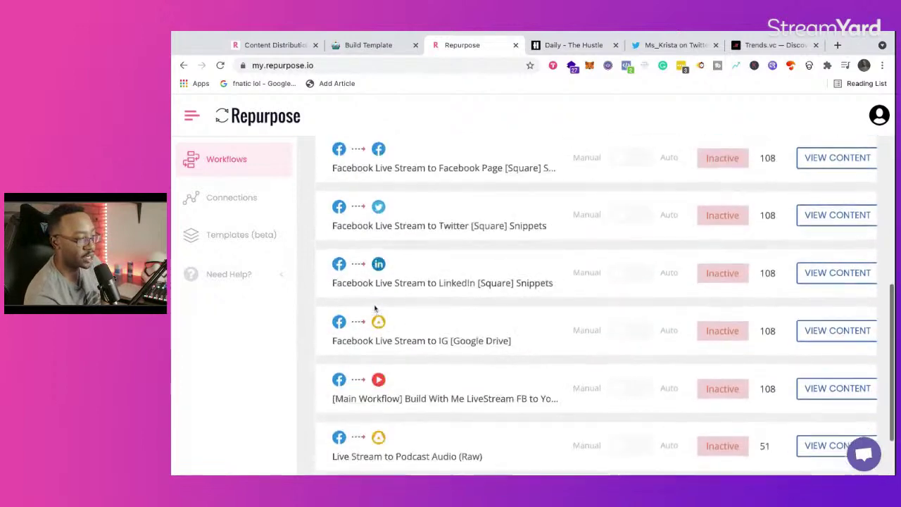
pyautogui.scroll(15, 377, 310)
pyautogui.scroll(-4, 467, 346)
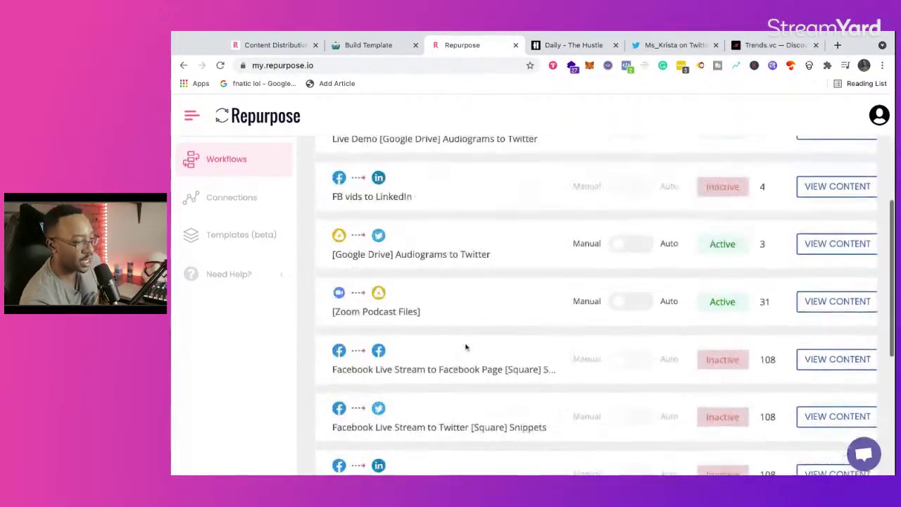
pyautogui.scroll(-4, 680, 210)
pyautogui.scroll(-1, 680, 210)
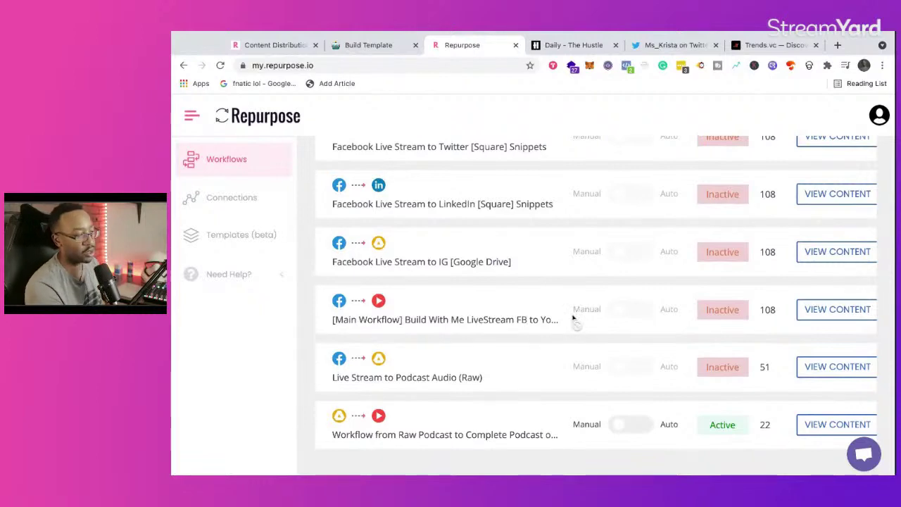
pyautogui.scroll(10, 307, 332)
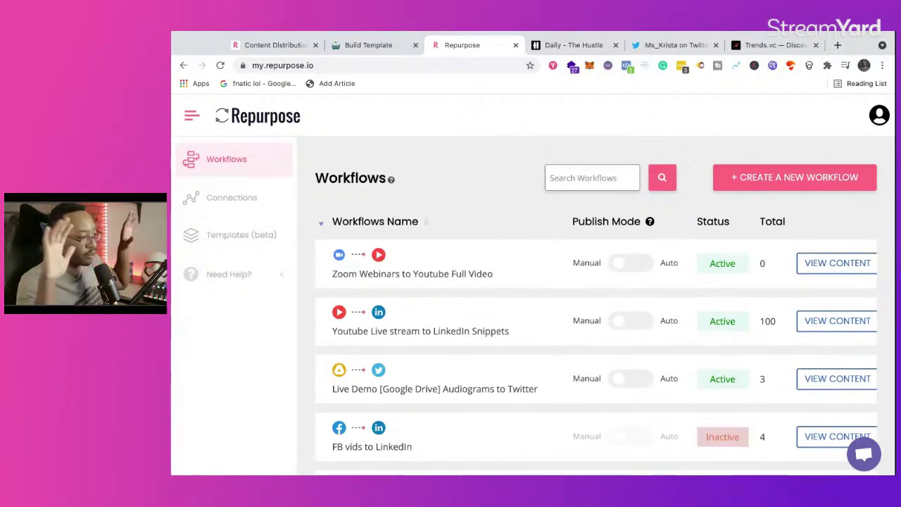
# Return to My Connections and go through the Facebook, Google Drive, Libsyn, LinkedIn, Twitter, YouTube and Zoom accounts.
pyautogui.click(249, 198)
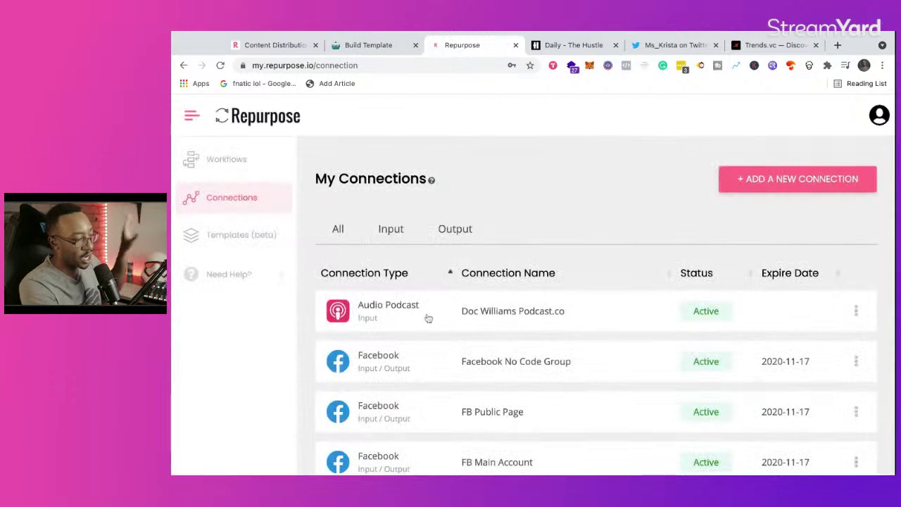
pyautogui.scroll(-1, 427, 317)
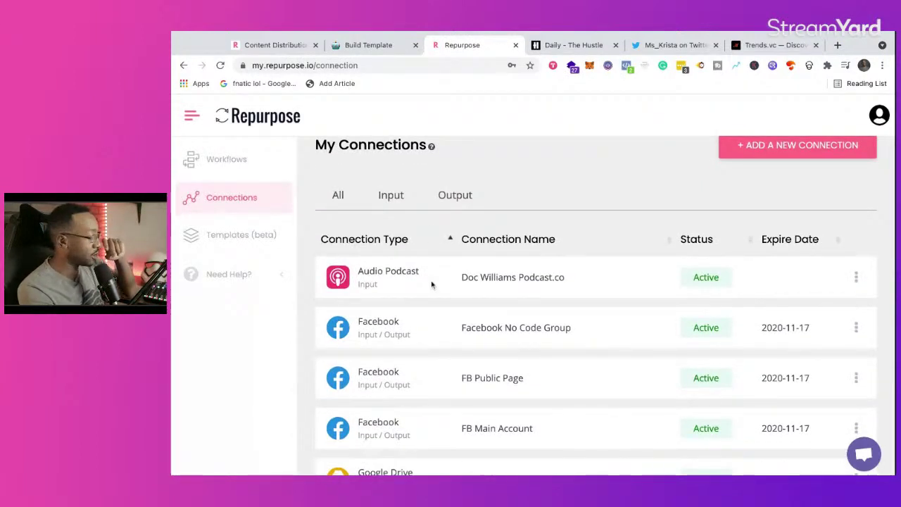
pyautogui.scroll(-2, 423, 282)
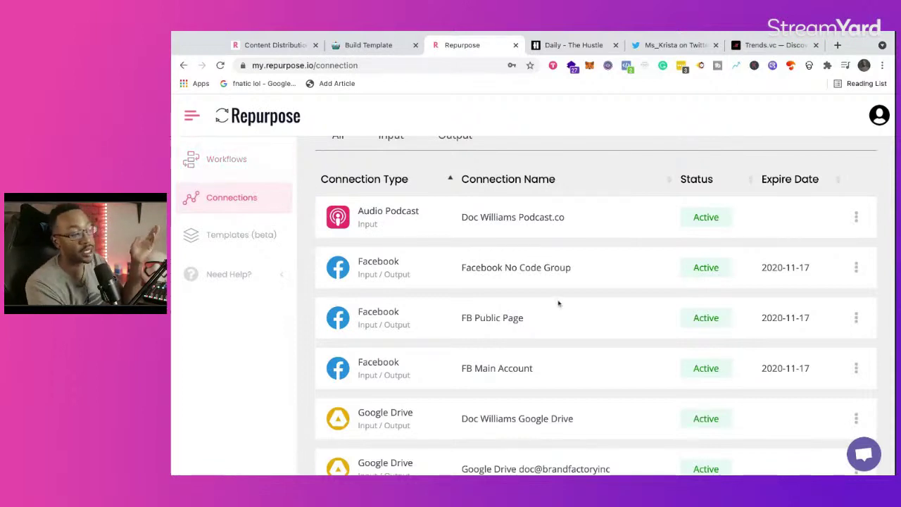
pyautogui.scroll(-10, 559, 303)
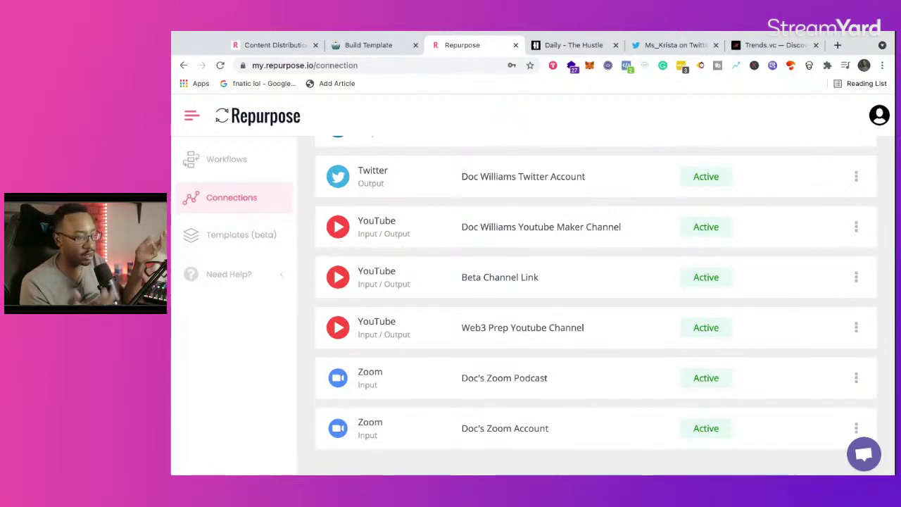
pyautogui.scroll(4, 596, 306)
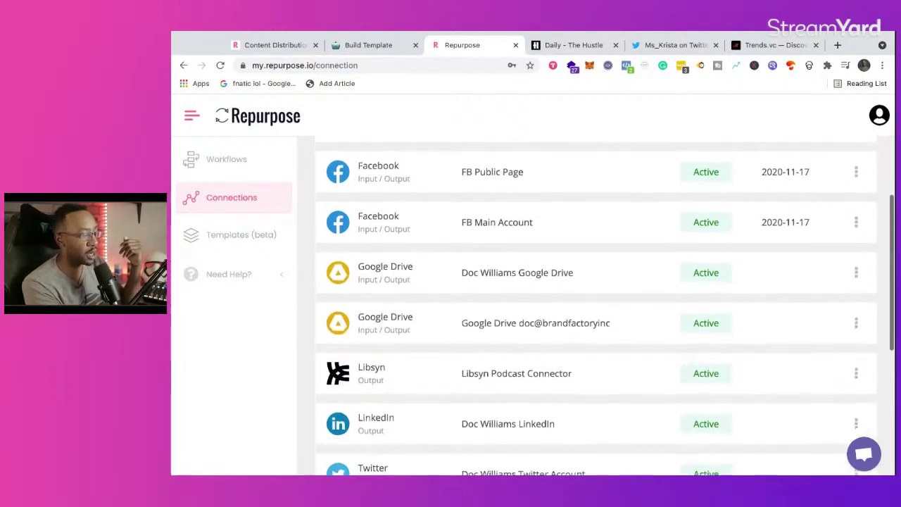
pyautogui.scroll(3, 543, 302)
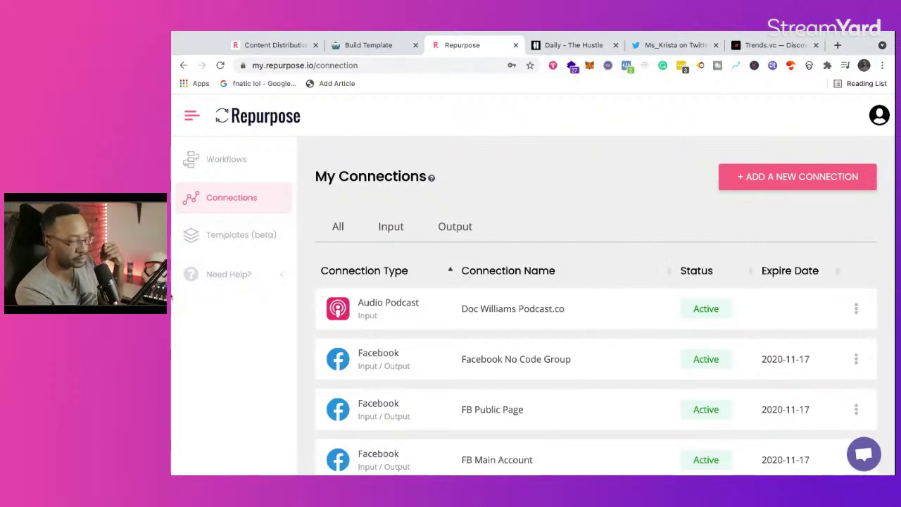
# Start creating a new workflow and name it "Web3 Youtube Livestream to Twitter".
pyautogui.click(266, 160)
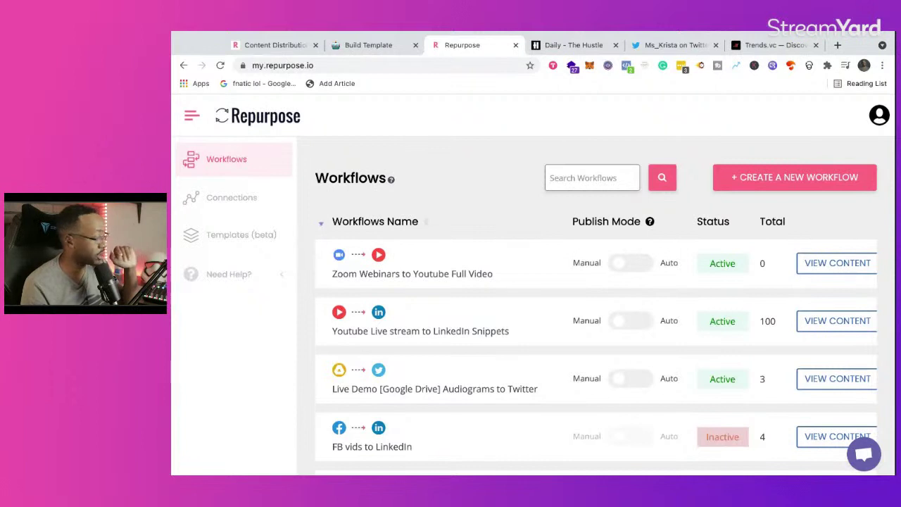
pyautogui.click(766, 186)
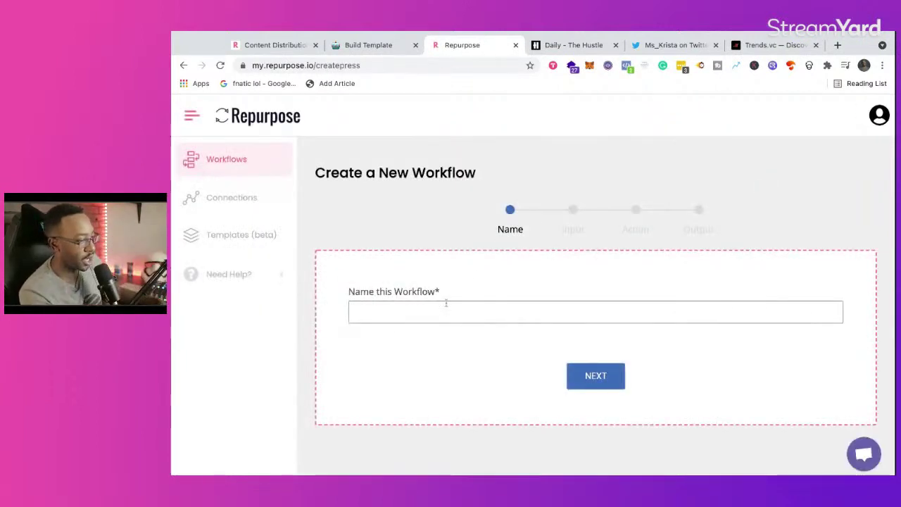
pyautogui.click(444, 306)
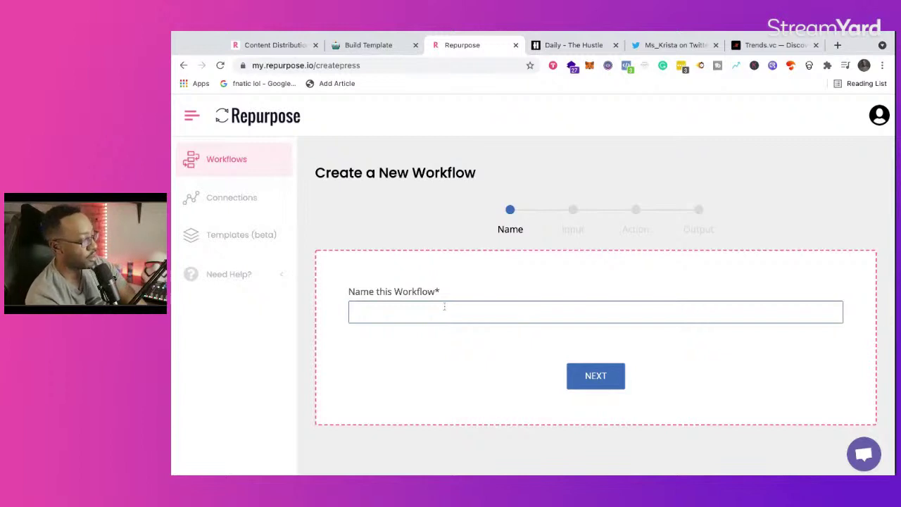
pyautogui.write('Web3 Yo')
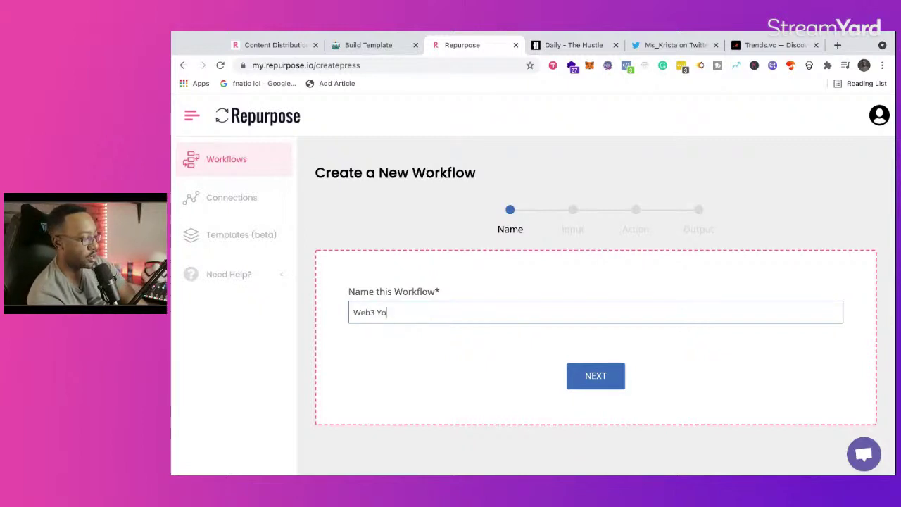
pyautogui.write('utube L')
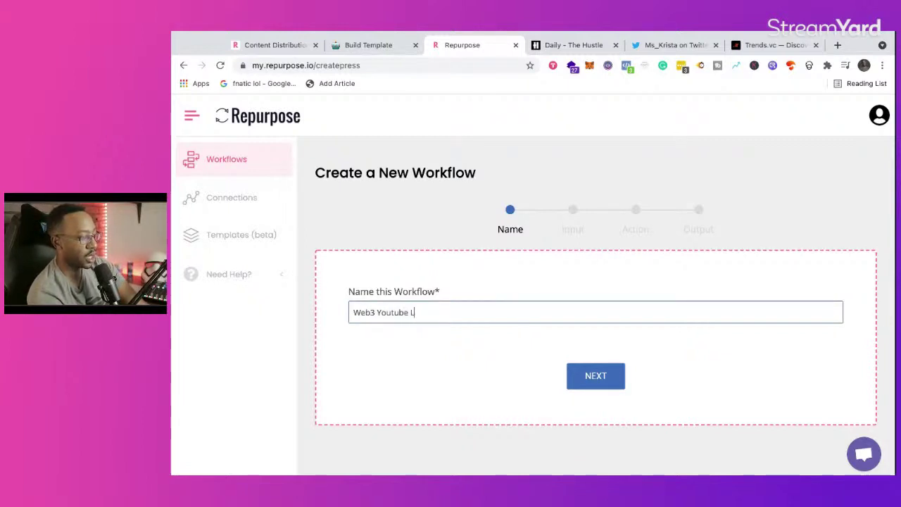
pyautogui.write('ivestream ')
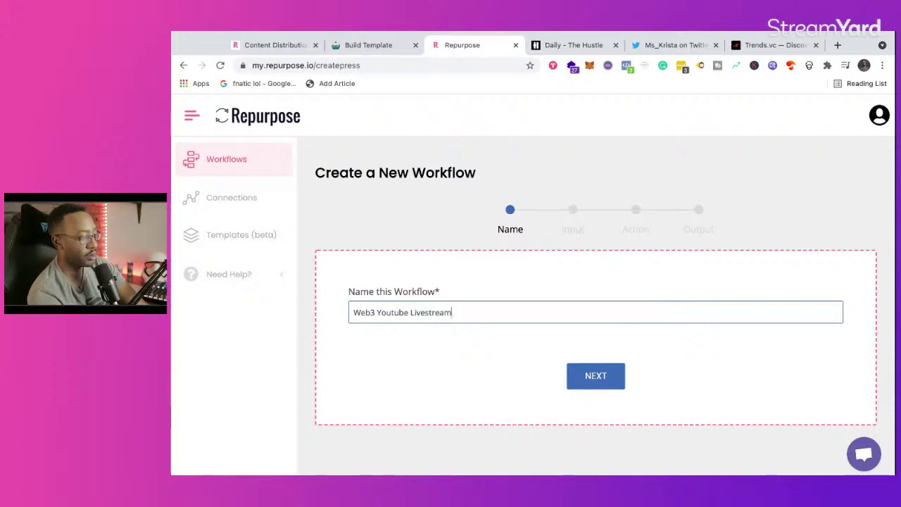
pyautogui.write('to ')
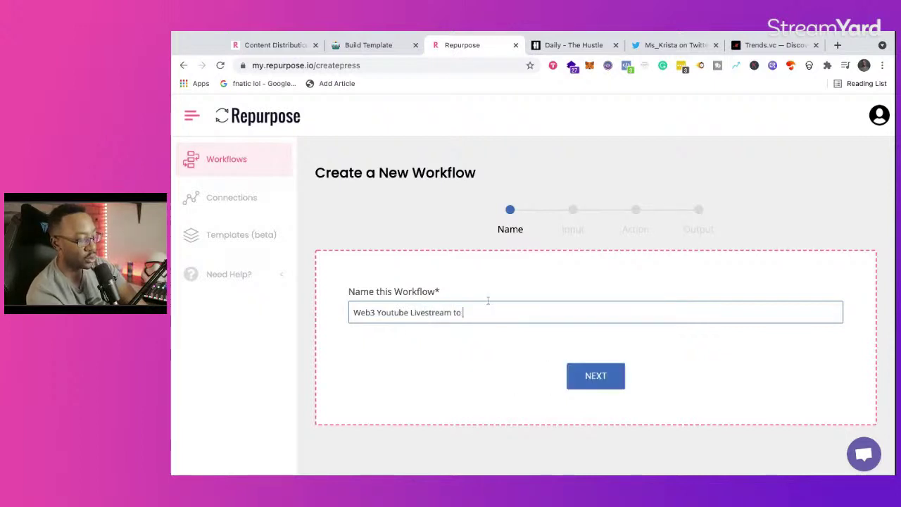
pyautogui.write('Twitter')
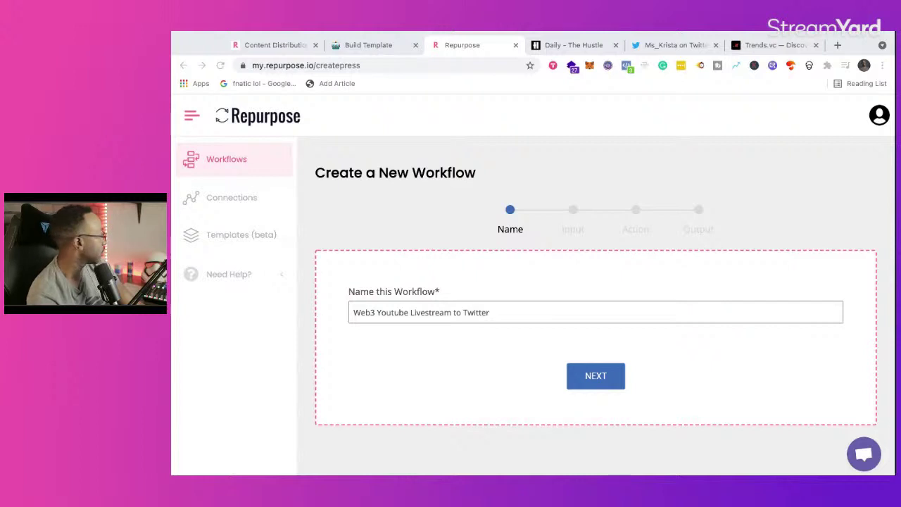
# Set the workflow's input type to YouTube, its connection to Web3 Prep Youtube Channel and the playlist to Main Channel (no playlist).
pyautogui.click(591, 379)
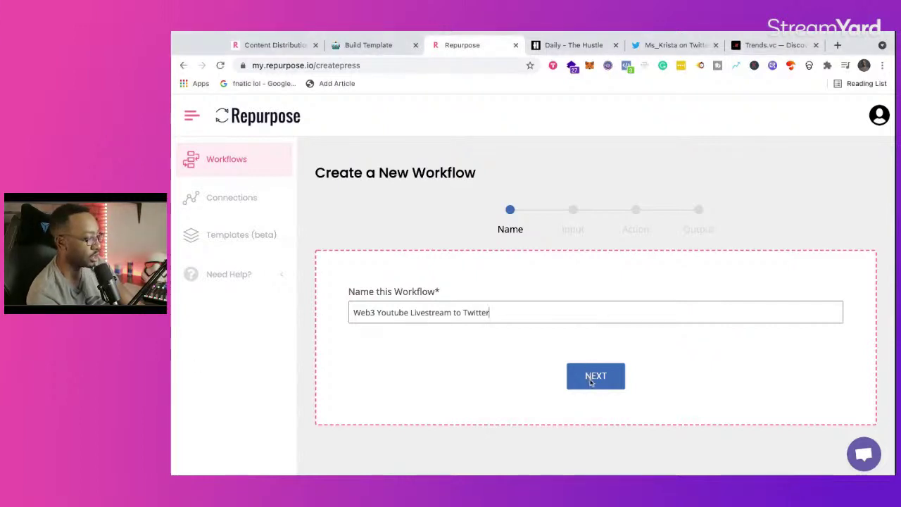
pyautogui.click(591, 379)
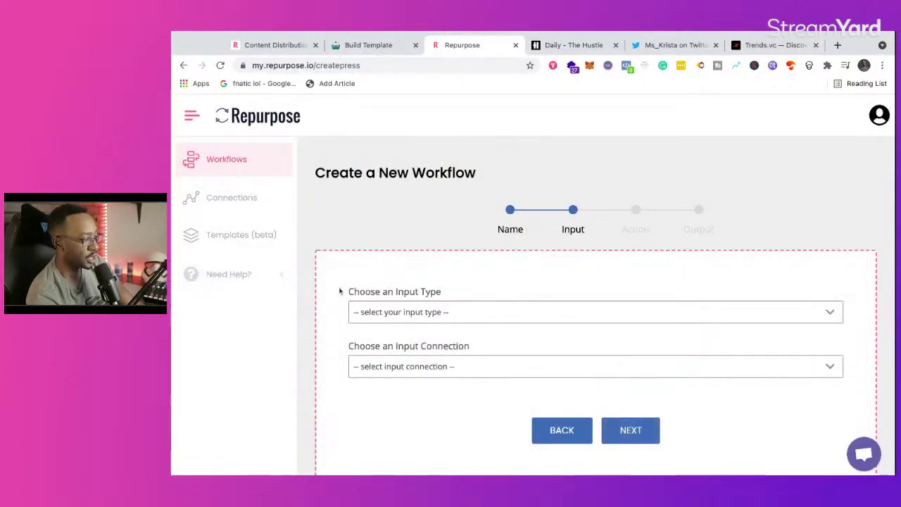
pyautogui.scroll(-1, 344, 306)
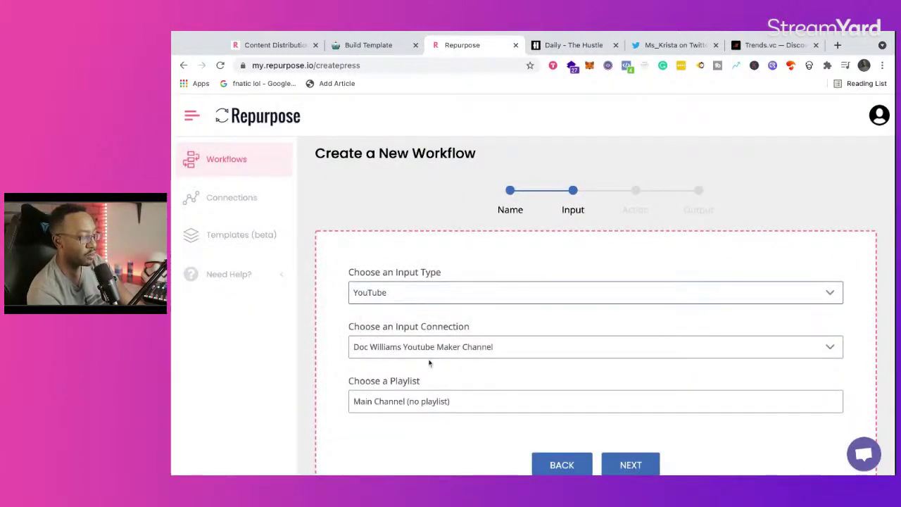
pyautogui.scroll(-1, 429, 362)
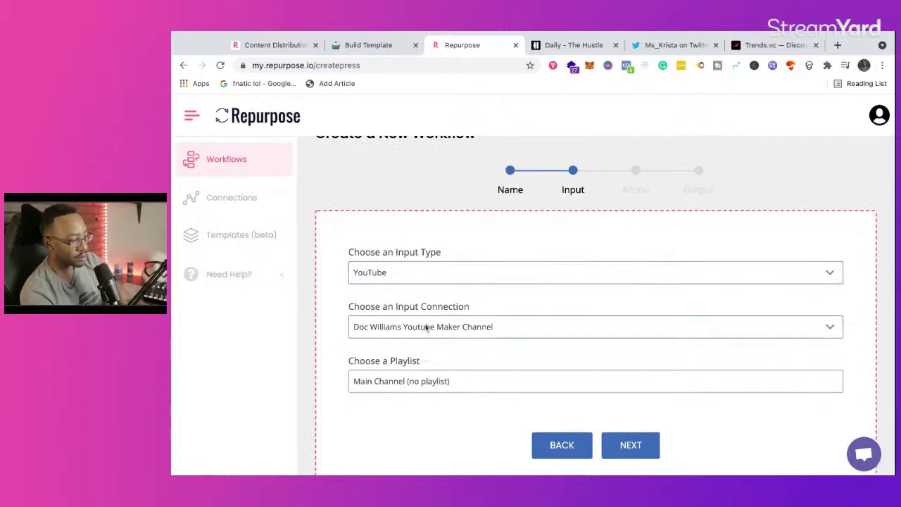
pyautogui.click(426, 327)
pyautogui.click(420, 357)
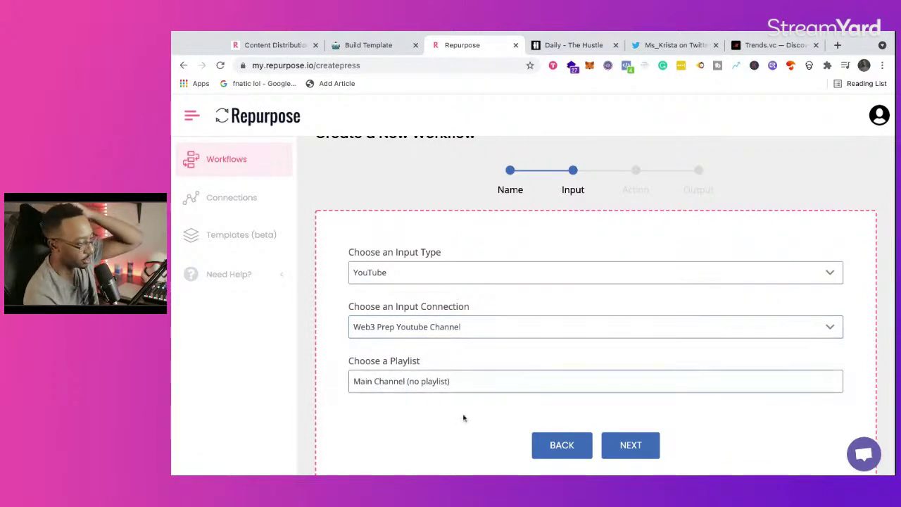
pyautogui.click(628, 448)
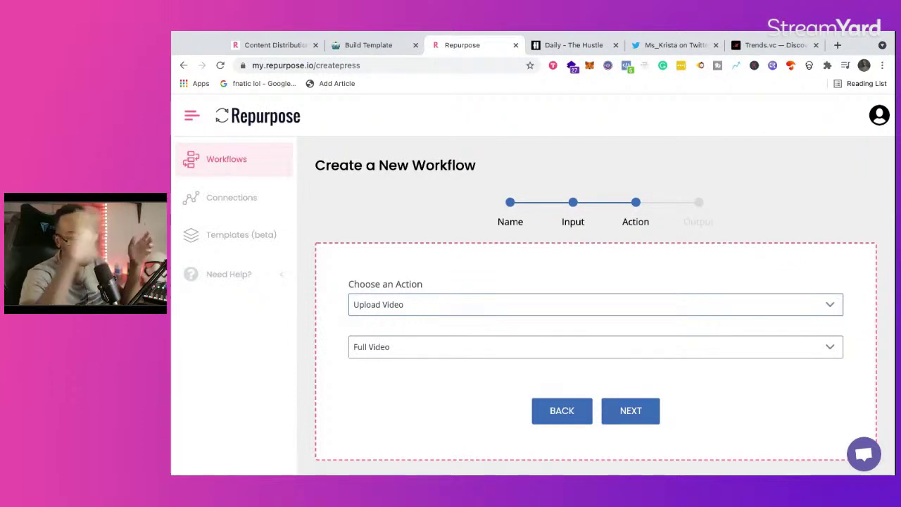
# Set the action to Upload Video with Full Video, choose the creator's Twitter account as output and finish the workflow.
pyautogui.click(451, 363)
pyautogui.click(629, 412)
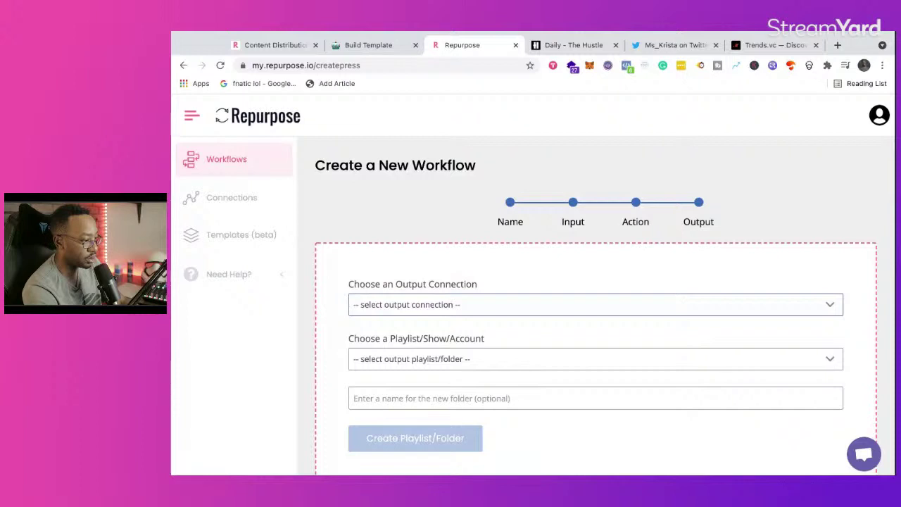
pyautogui.click(385, 335)
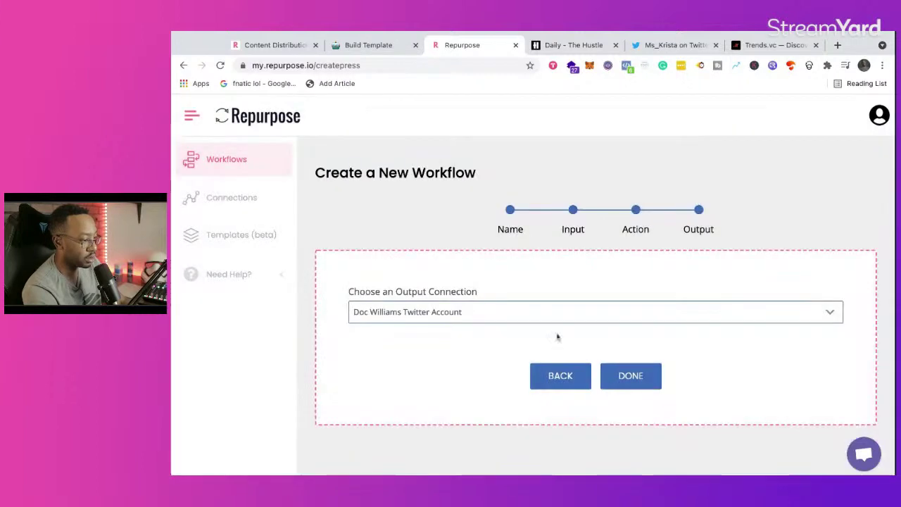
pyautogui.click(609, 372)
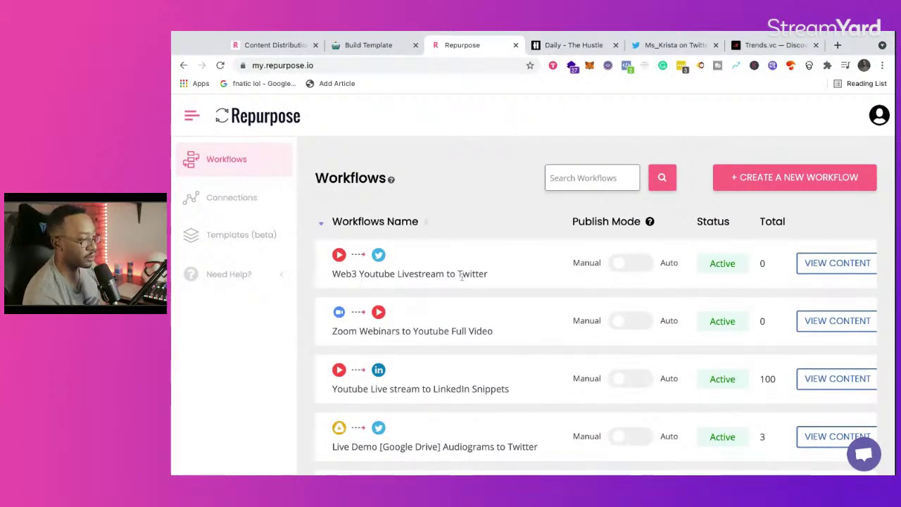
# Open the content of the Web3 Youtube Livestream to Twitter workflow and resync it.
pyautogui.hscroll(2, 593, 263)
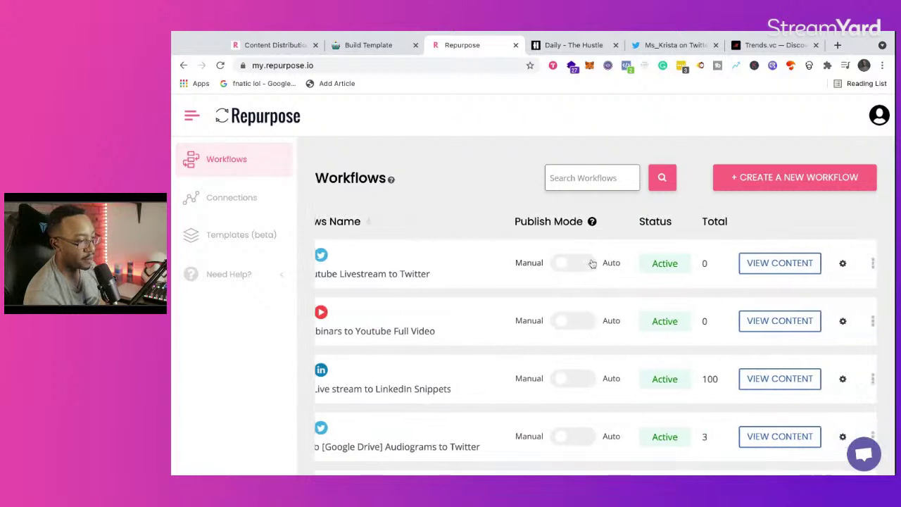
pyautogui.hscroll(1, 593, 264)
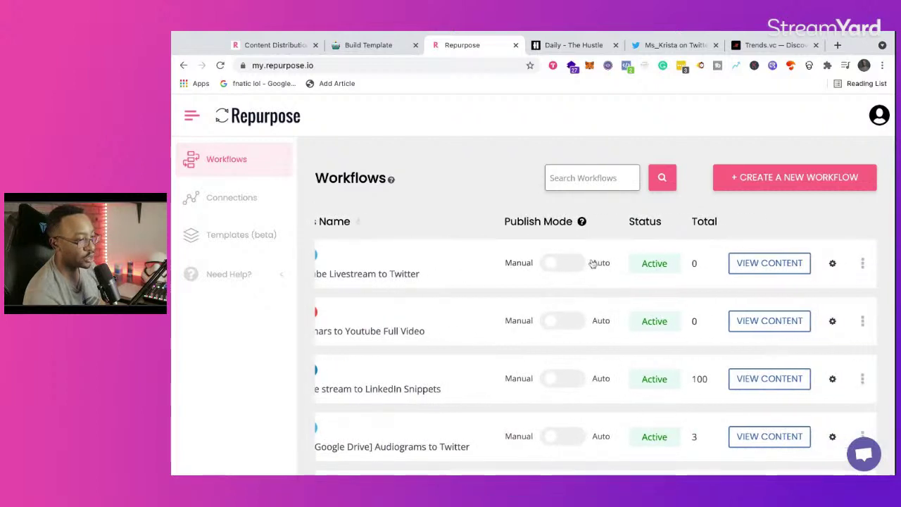
pyautogui.click(759, 264)
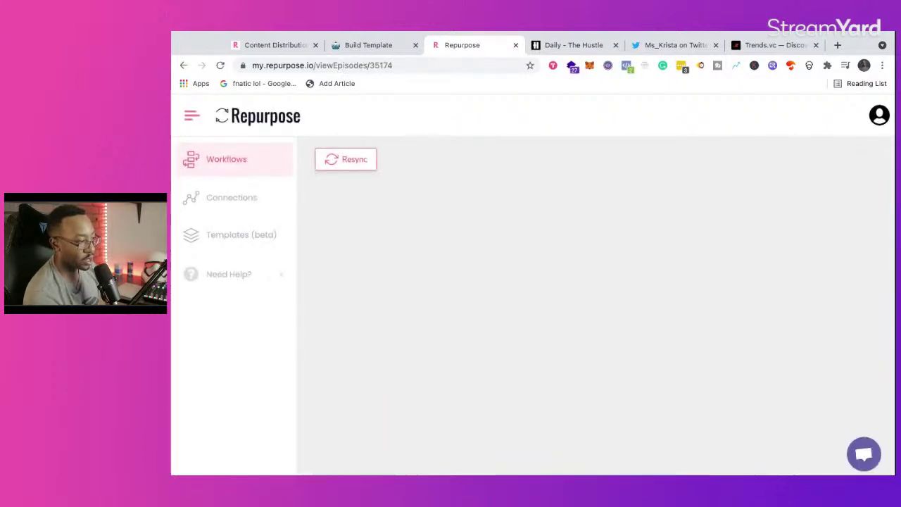
pyautogui.click(346, 167)
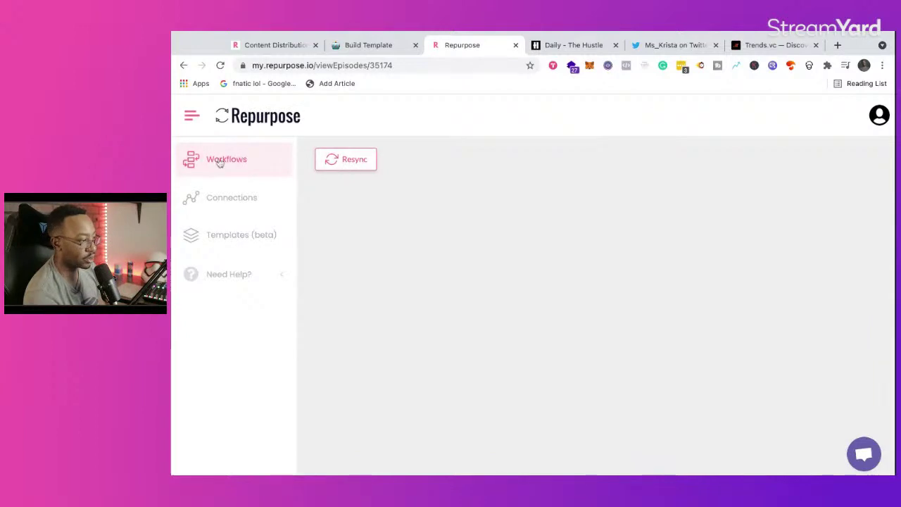
# Return to the workflows list and take a brief look at the settings of the Web3 Youtube Livestream to Twitter workflow.
pyautogui.click(220, 160)
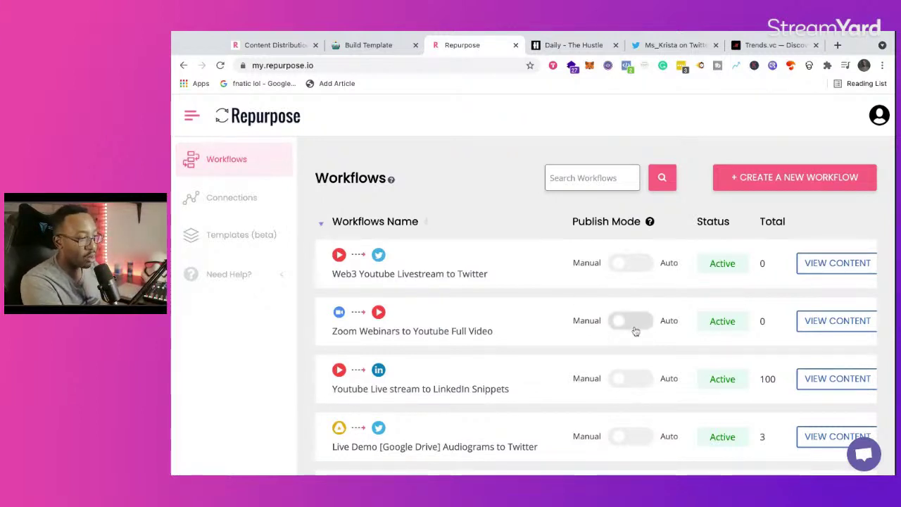
pyautogui.hscroll(2, 619, 331)
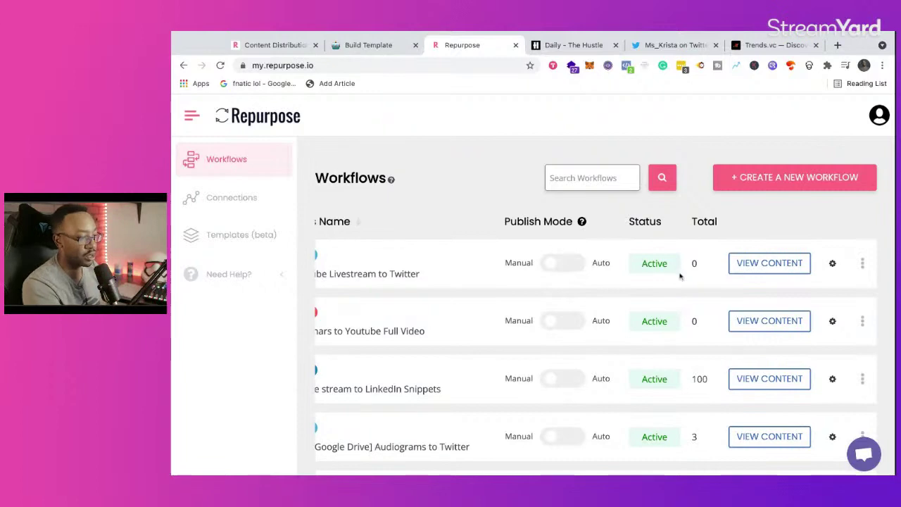
pyautogui.hscroll(-1, 774, 289)
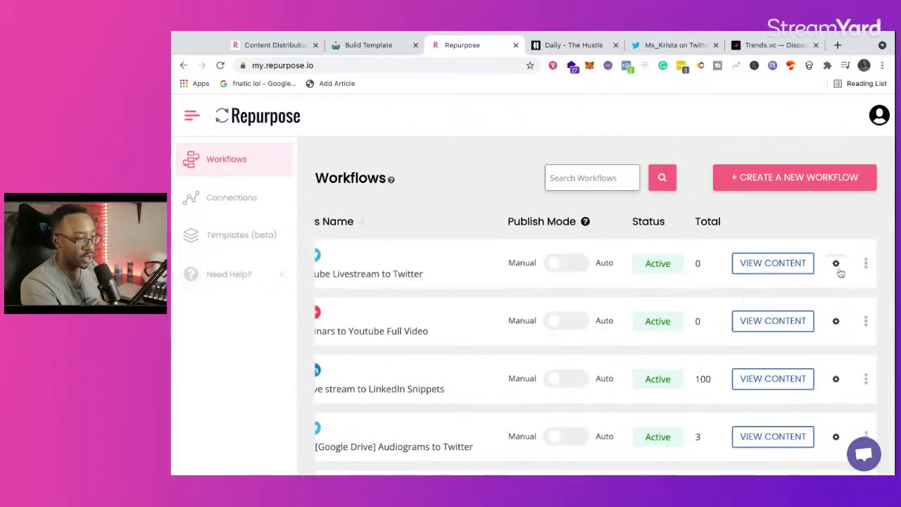
pyautogui.click(838, 269)
pyautogui.scroll(-3, 753, 300)
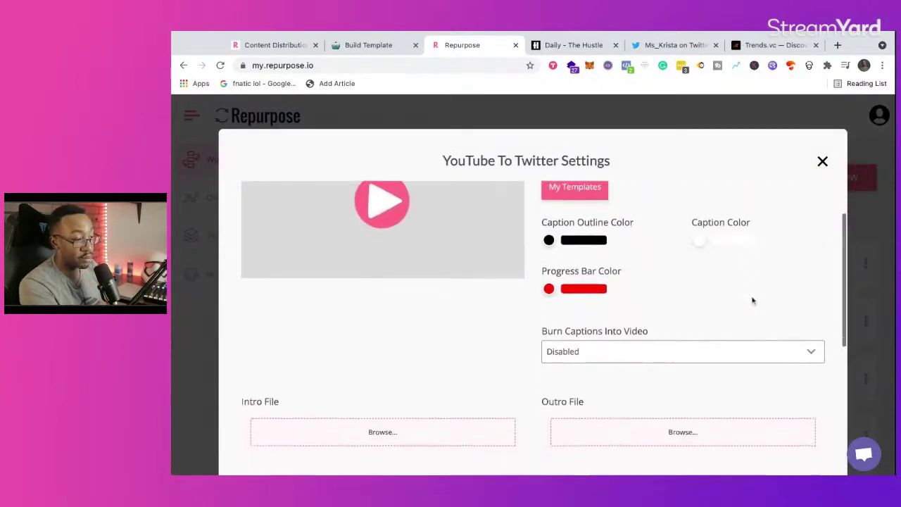
pyautogui.scroll(3, 753, 300)
pyautogui.click(823, 159)
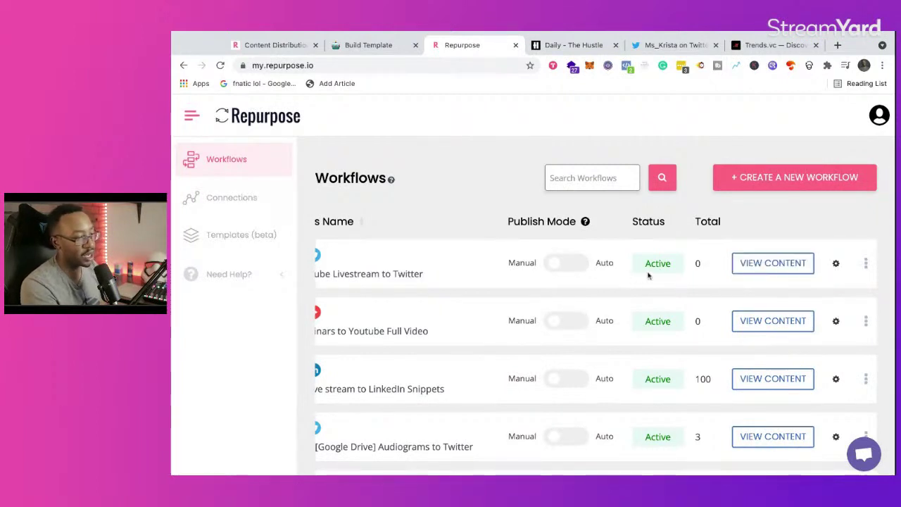
# Review the new workflow's YouTube To Twitter settings in full: video style, captions, intro and outro, auto-publish, call-to-action and snippet options.
pyautogui.click(837, 263)
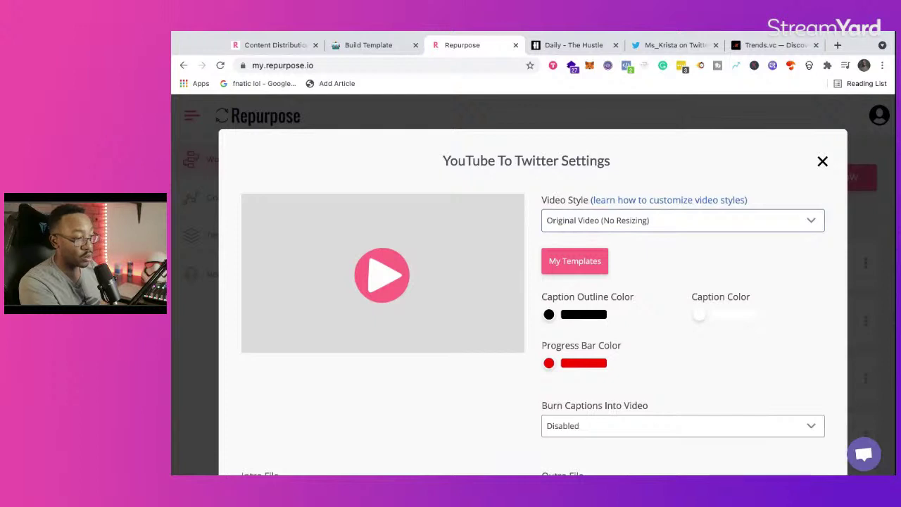
pyautogui.scroll(-1, 614, 260)
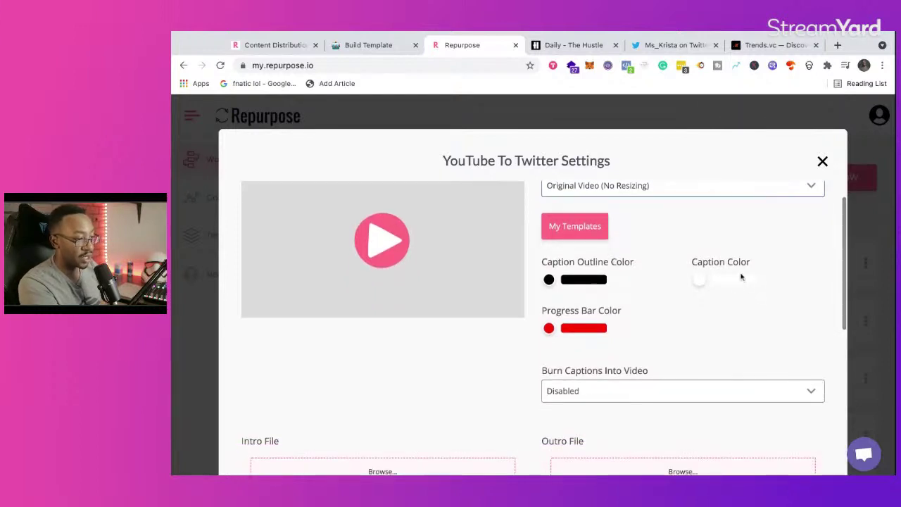
pyautogui.scroll(-3, 700, 312)
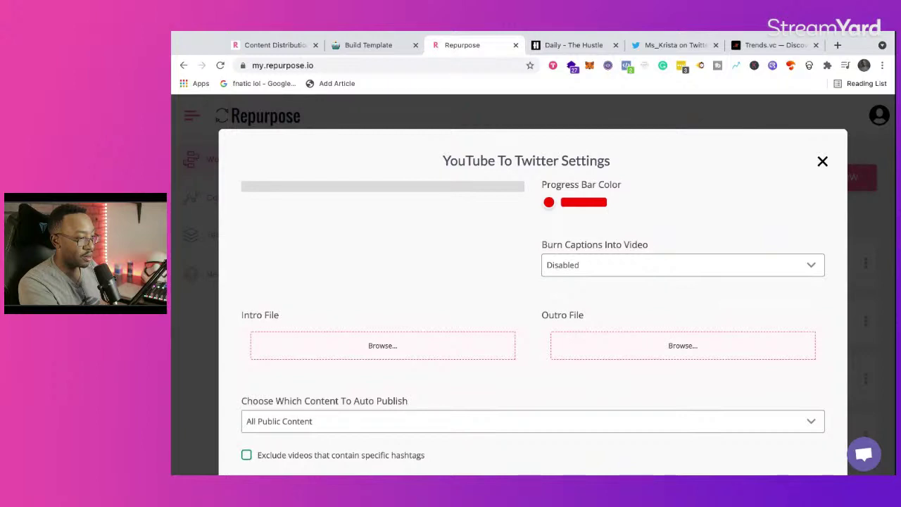
pyautogui.scroll(-4, 571, 256)
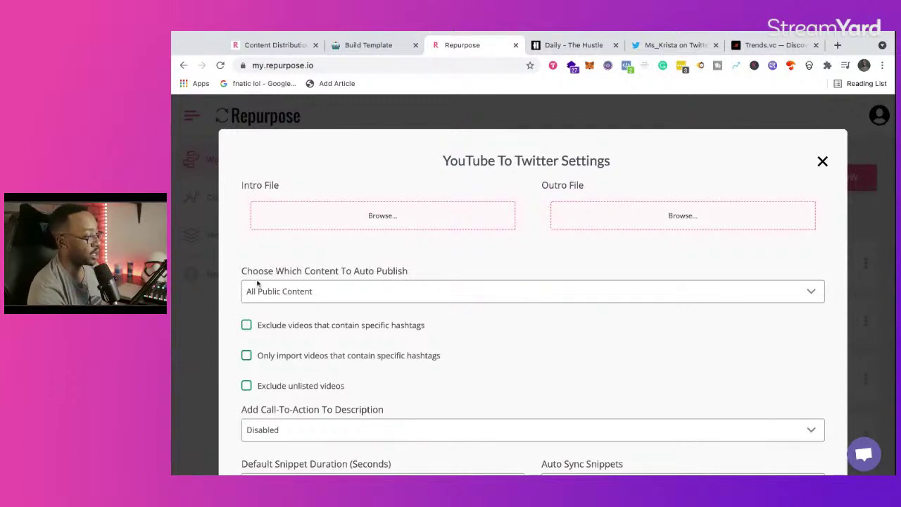
pyautogui.scroll(-1, 327, 281)
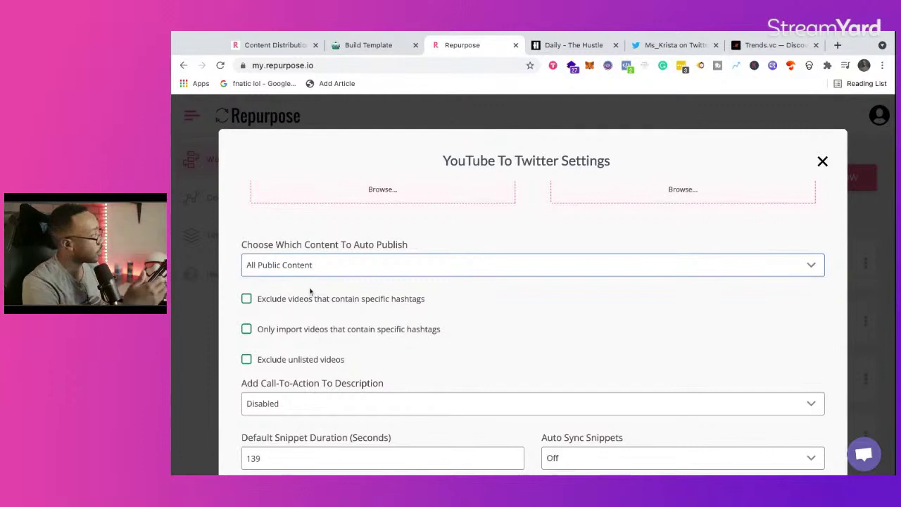
pyautogui.scroll(-4, 269, 298)
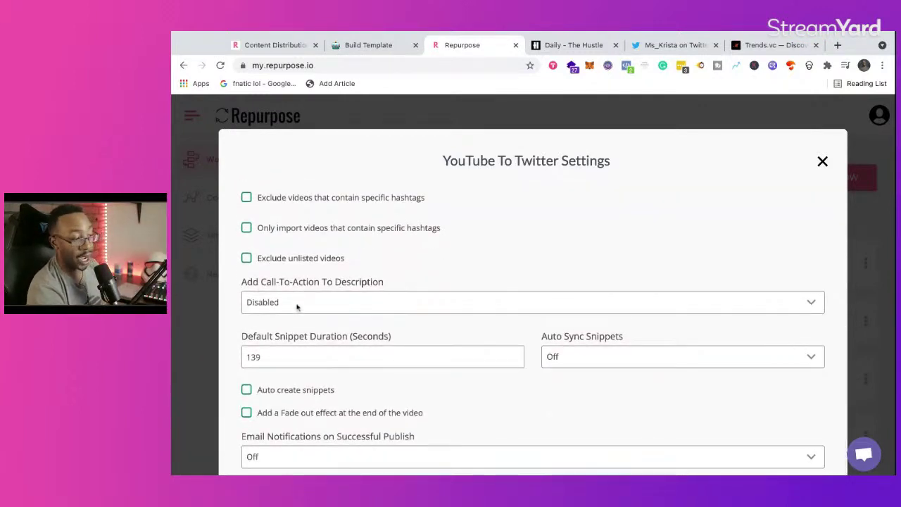
pyautogui.scroll(-2, 297, 307)
pyautogui.scroll(8, 296, 307)
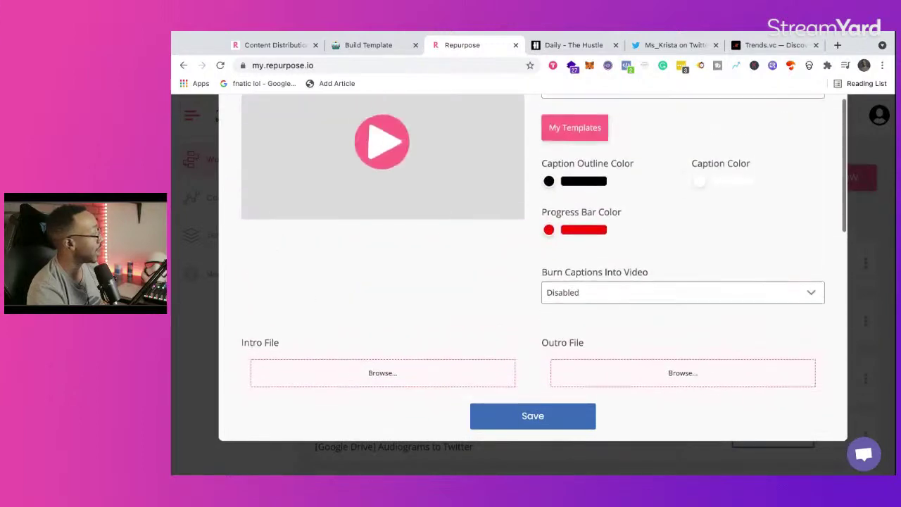
pyautogui.scroll(3, 831, 161)
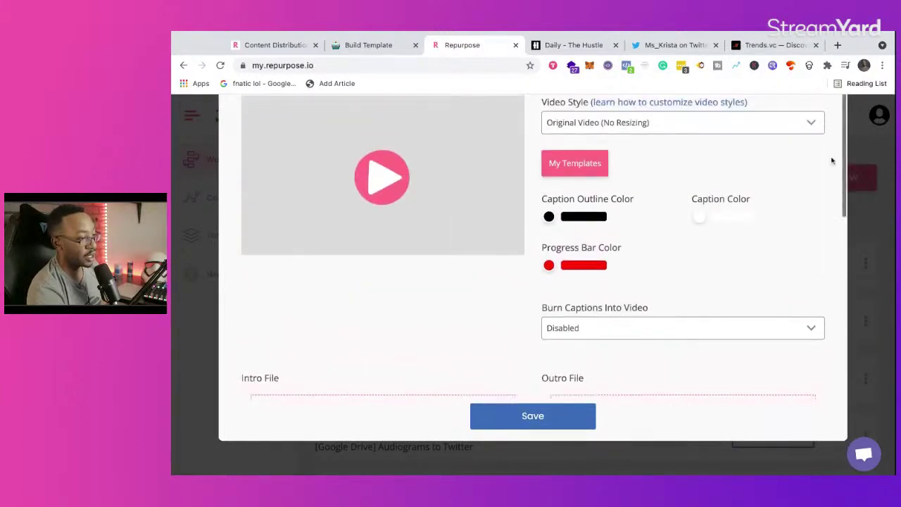
pyautogui.click(822, 161)
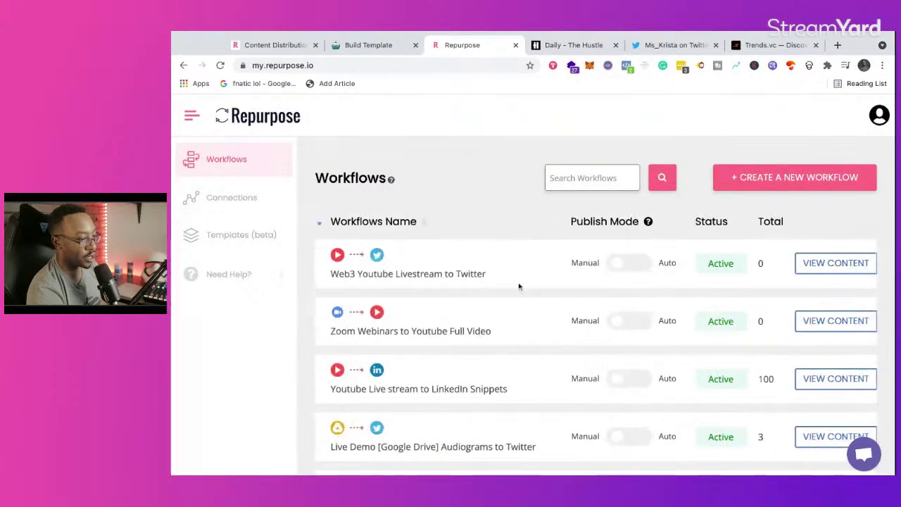
# Find the Youtube Live stream to LinkedIn Snippets workflow in the list and open its content.
pyautogui.hscroll(2, 519, 286)
pyautogui.scroll(-1, 654, 359)
pyautogui.scroll(-2, 654, 359)
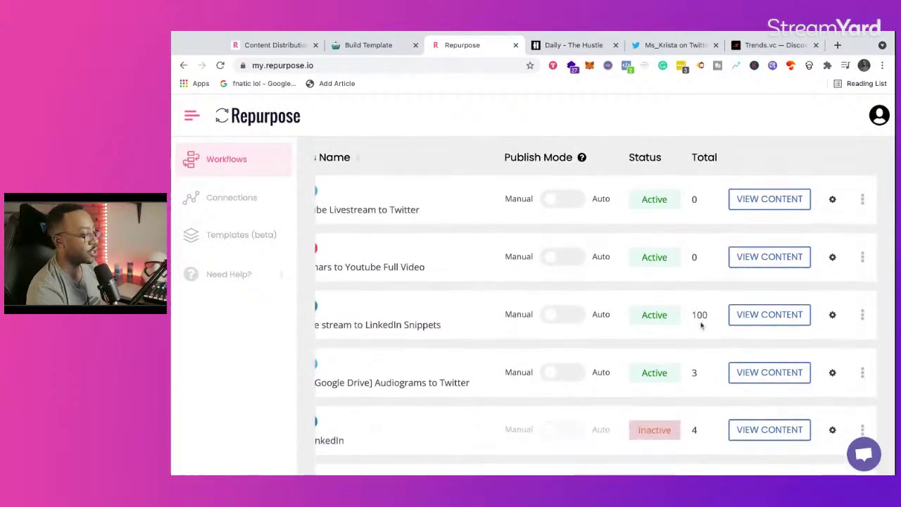
pyautogui.hscroll(-2, 520, 374)
pyautogui.hscroll(2, 519, 374)
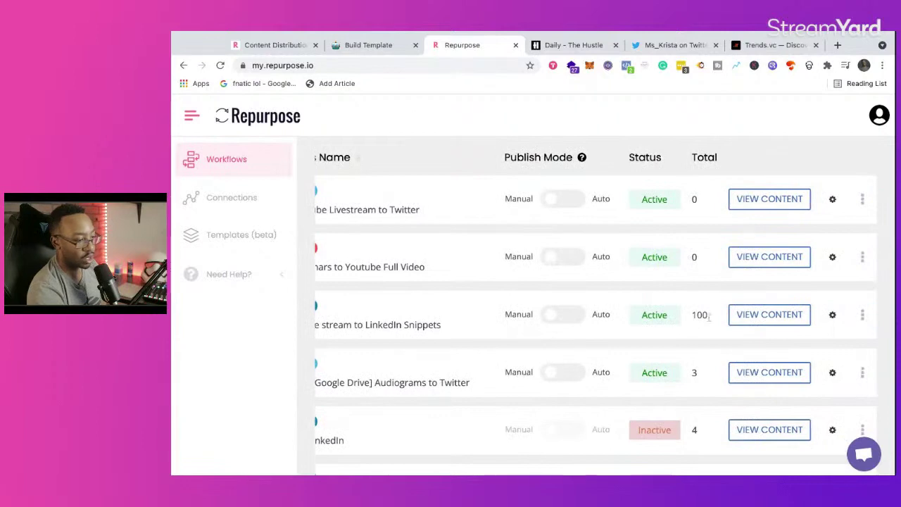
pyautogui.click(741, 322)
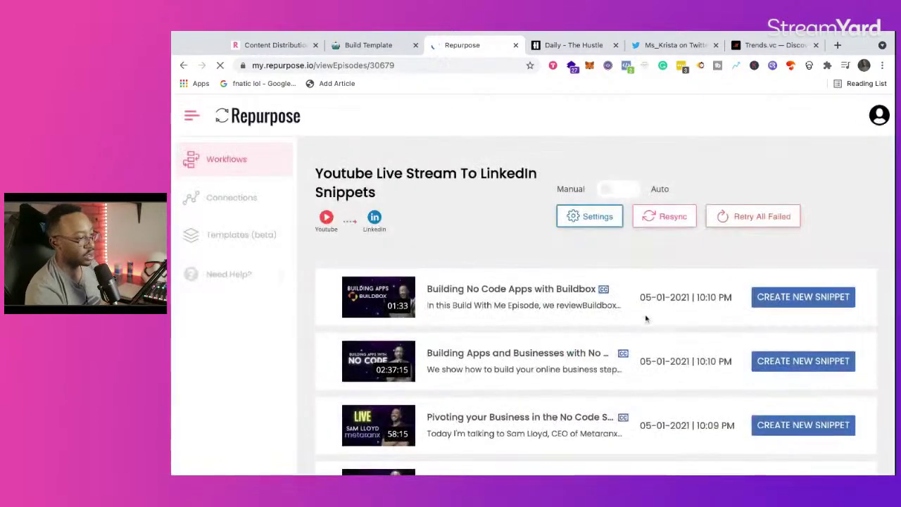
# Look through the livestream videos available for snippets in the LinkedIn workflow.
pyautogui.scroll(-2, 492, 325)
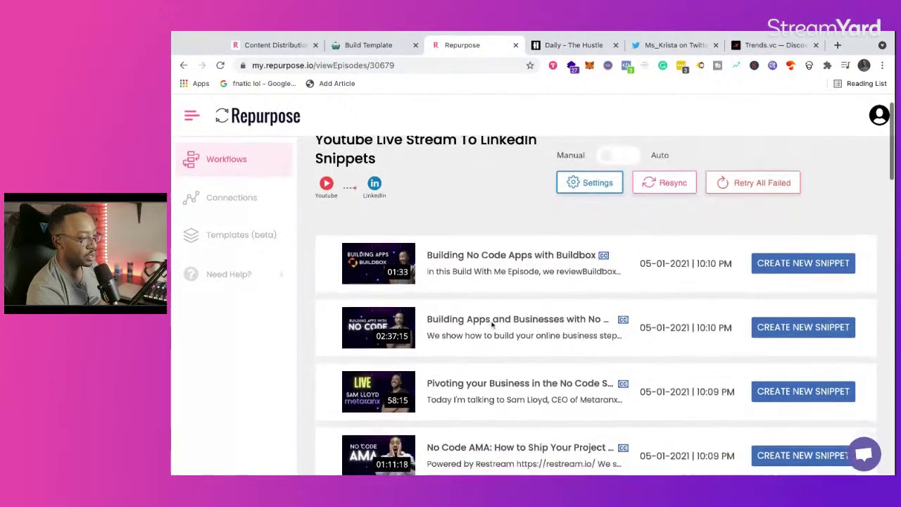
pyautogui.scroll(2, 492, 324)
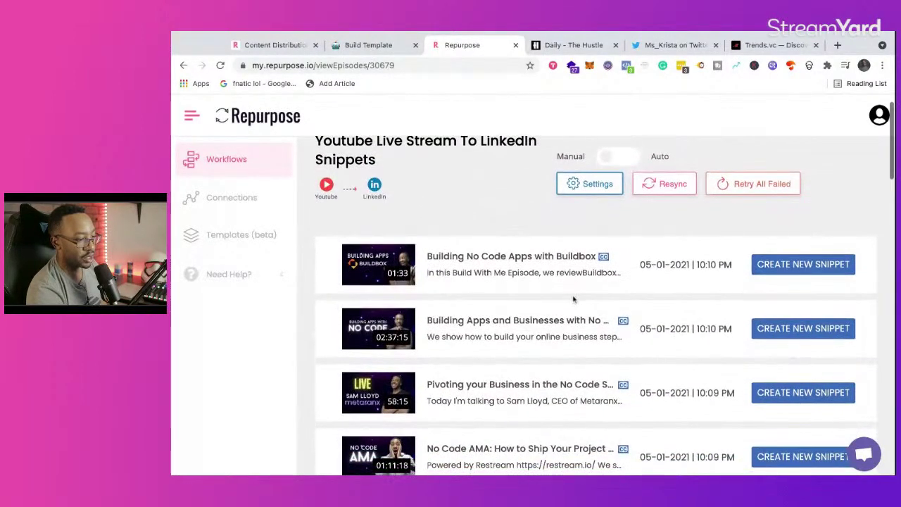
pyautogui.scroll(-1, 575, 243)
pyautogui.scroll(-6, 602, 264)
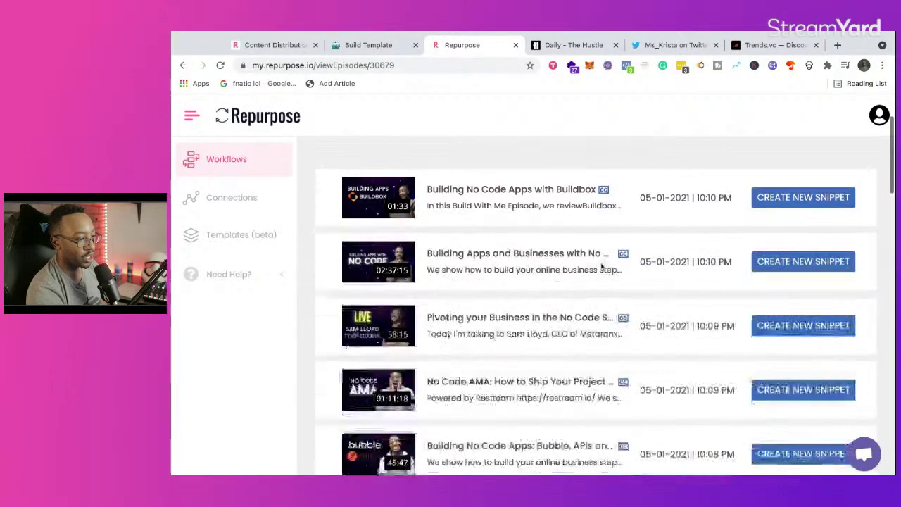
pyautogui.scroll(-6, 603, 264)
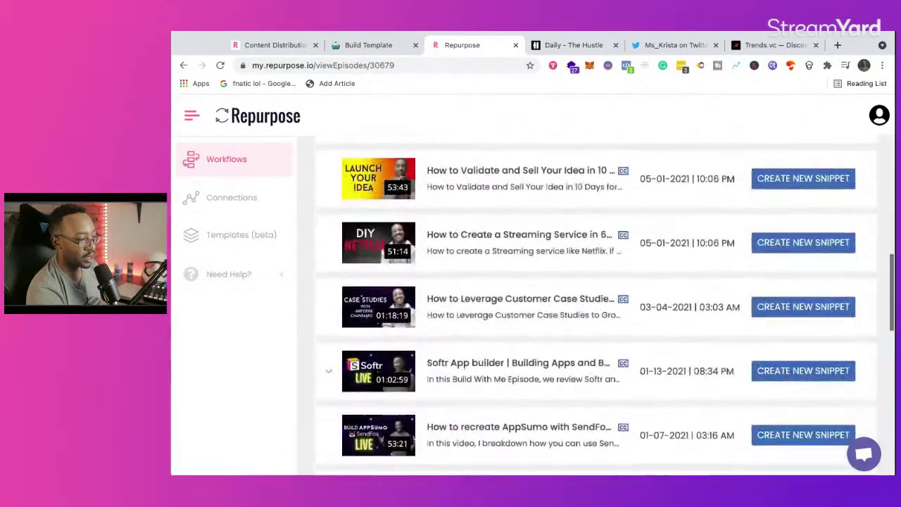
pyautogui.scroll(1, 602, 264)
pyautogui.scroll(2, 611, 267)
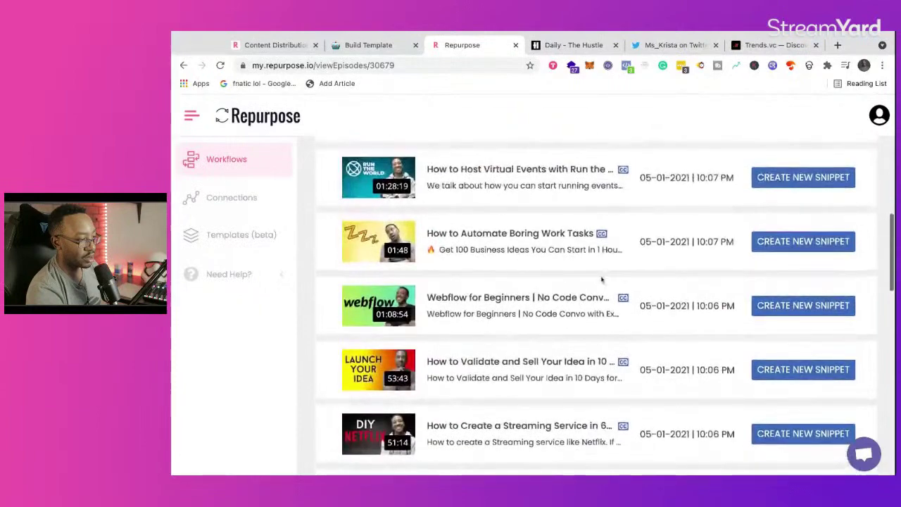
# Open the new-snippet details for the Building No Code Apps with Buildbox video, look them over, and close them.
pyautogui.scroll(8, 612, 268)
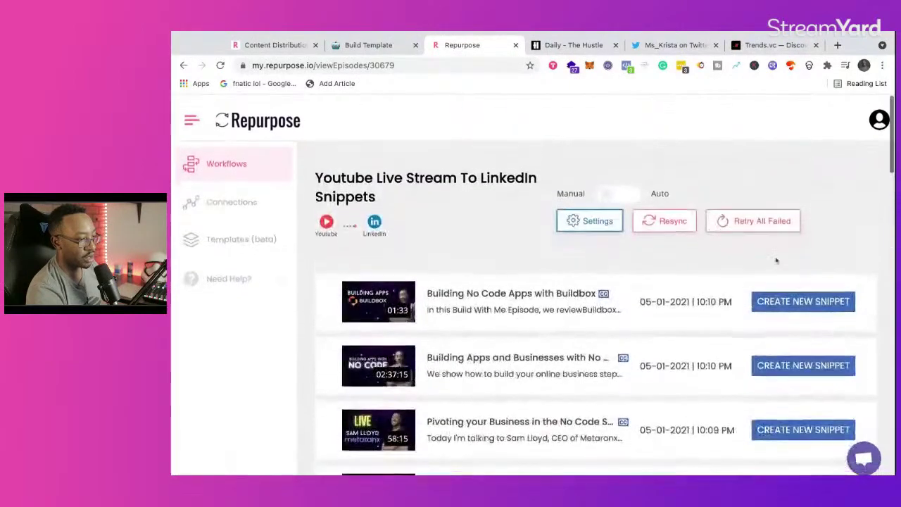
pyautogui.click(800, 301)
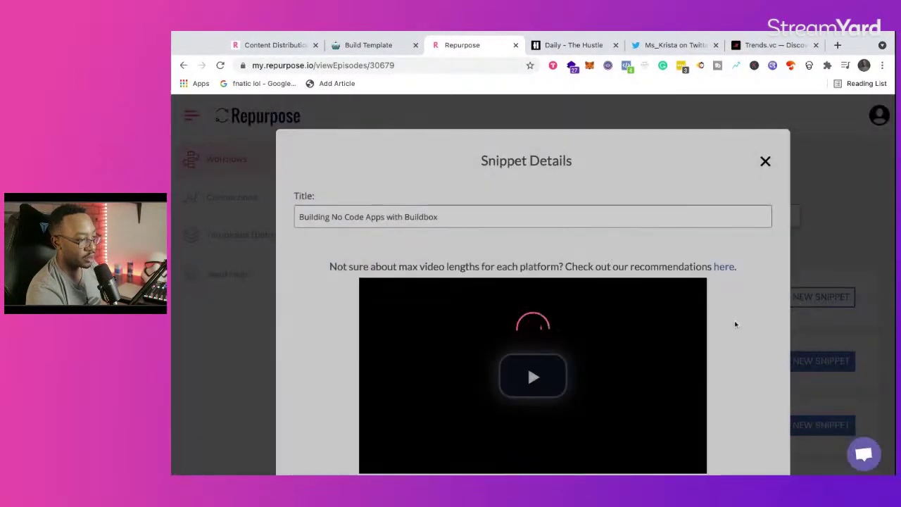
pyautogui.scroll(-1, 735, 324)
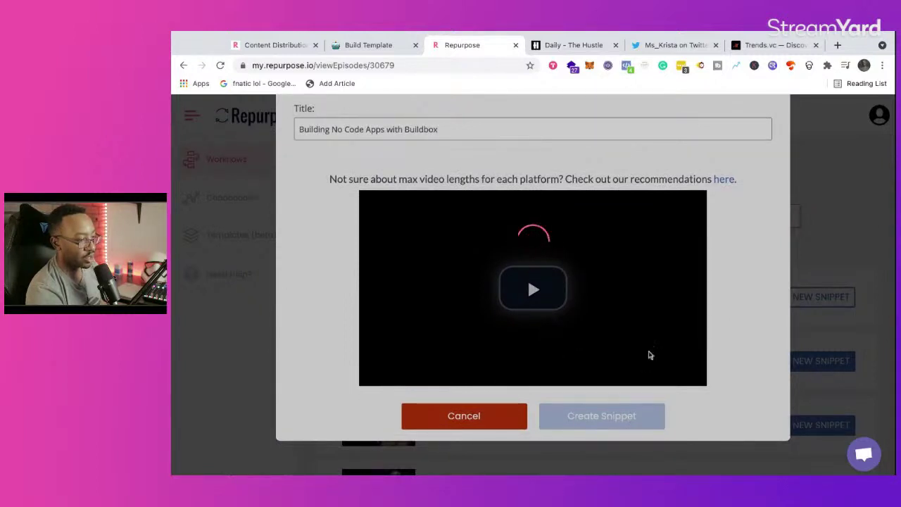
pyautogui.scroll(2, 655, 338)
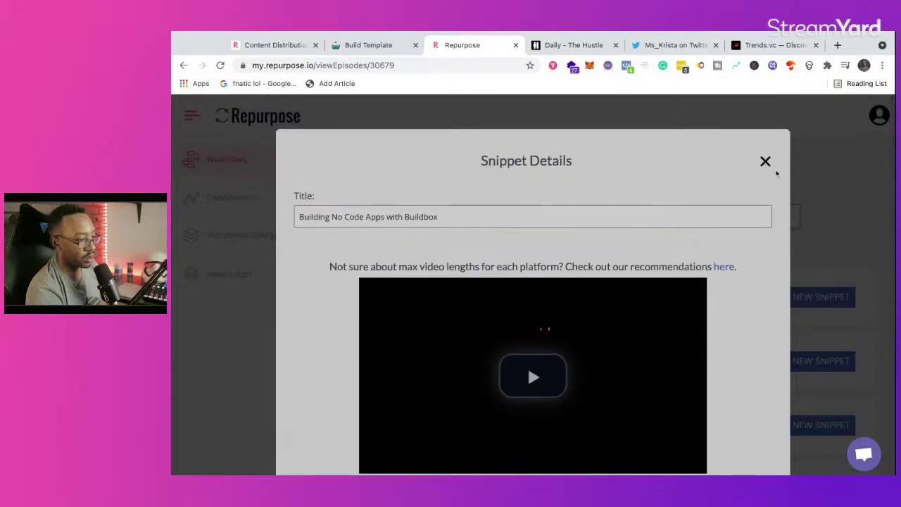
pyautogui.click(820, 199)
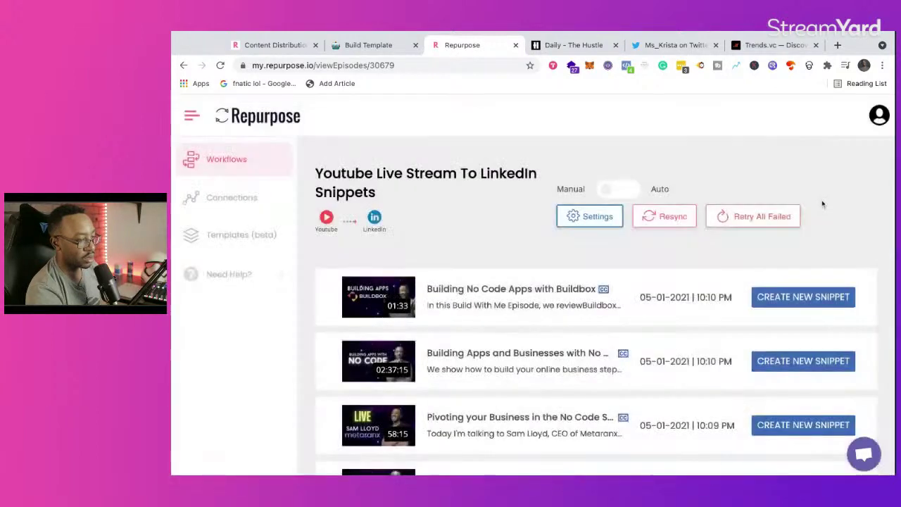
# Find the How to Automate Boring Work Tasks video, open its new-snippet details, and close them without creating a snippet.
pyautogui.scroll(-1, 824, 224)
pyautogui.scroll(-3, 827, 225)
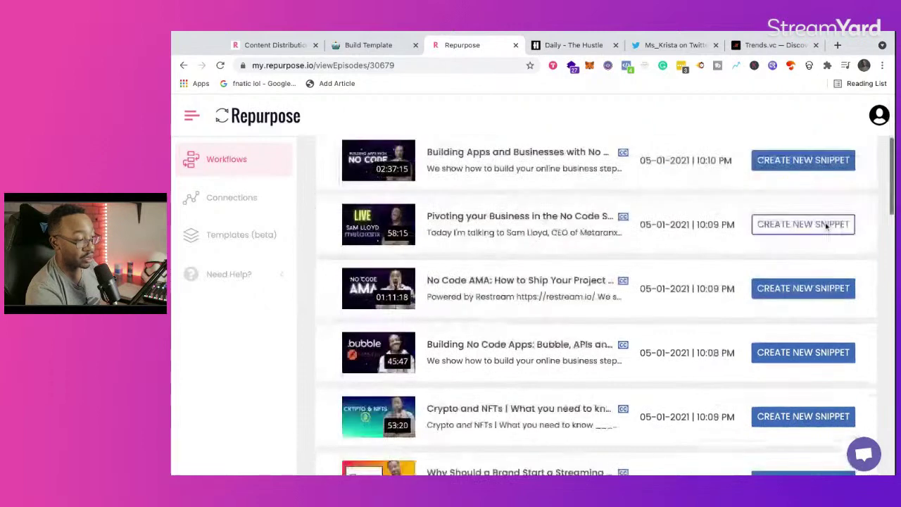
pyautogui.scroll(-3, 675, 279)
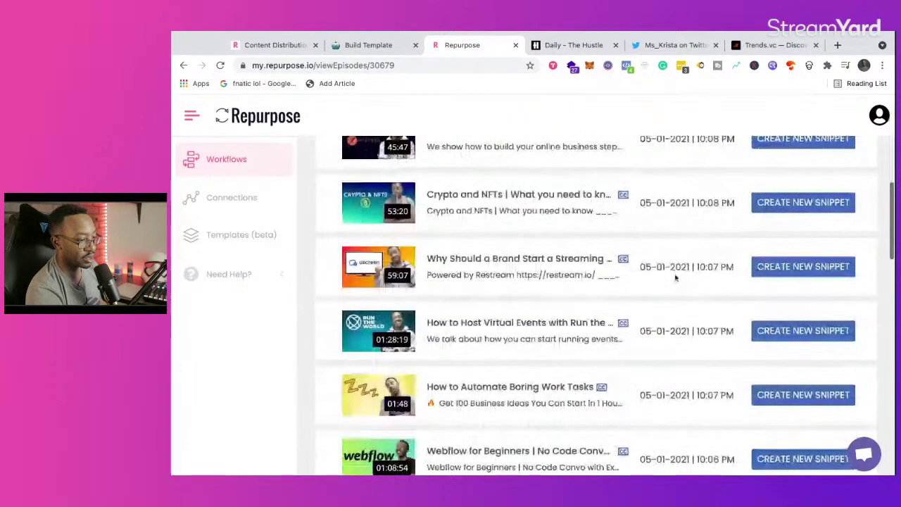
pyautogui.scroll(-1, 675, 278)
pyautogui.click(788, 316)
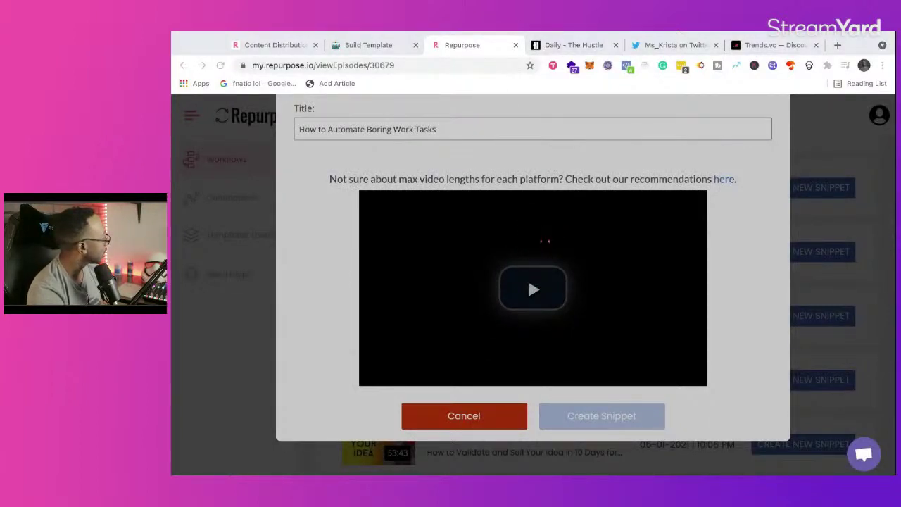
pyautogui.click(246, 281)
pyautogui.scroll(-1, 246, 281)
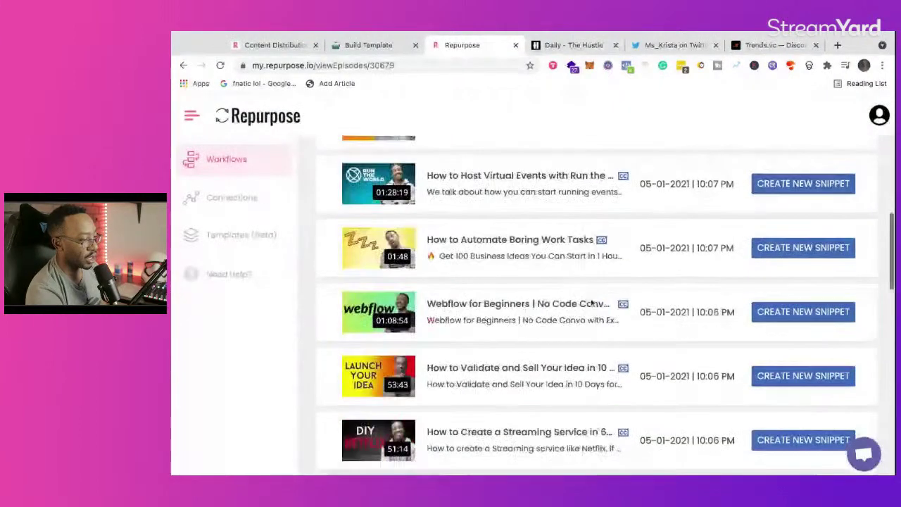
# Look through the rest of the livestream video list, then leave it for the Connections page.
pyautogui.scroll(-15, 591, 301)
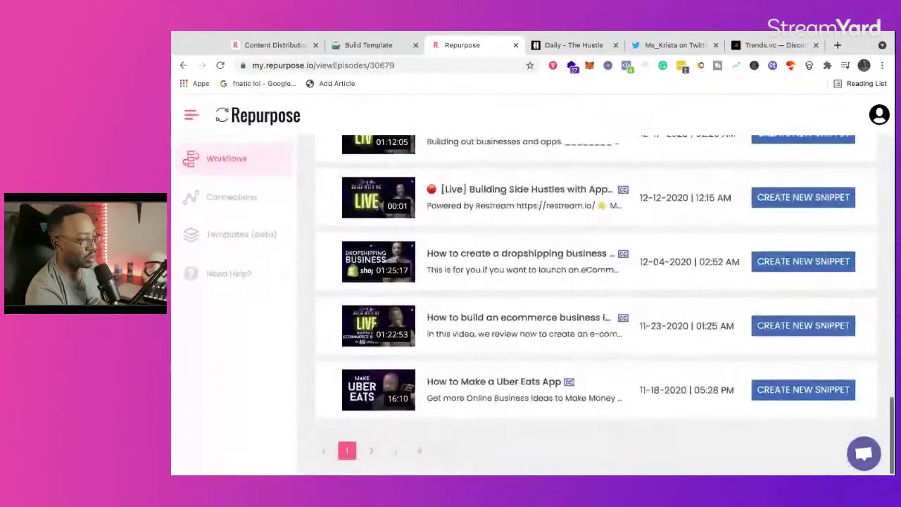
pyautogui.scroll(15, 591, 301)
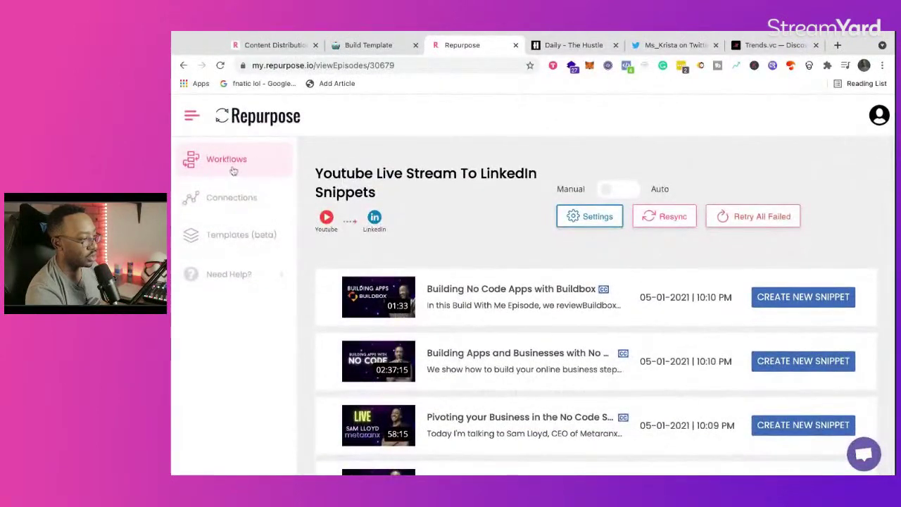
pyautogui.click(233, 171)
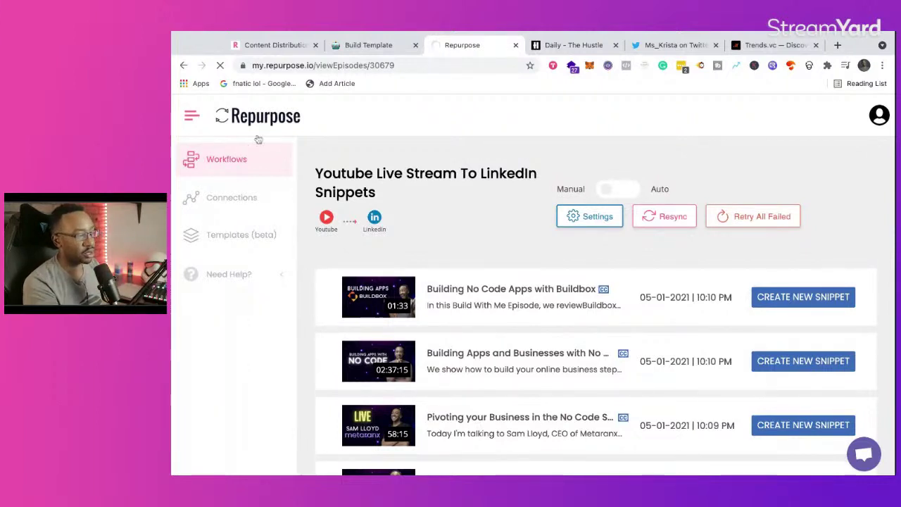
pyautogui.click(225, 200)
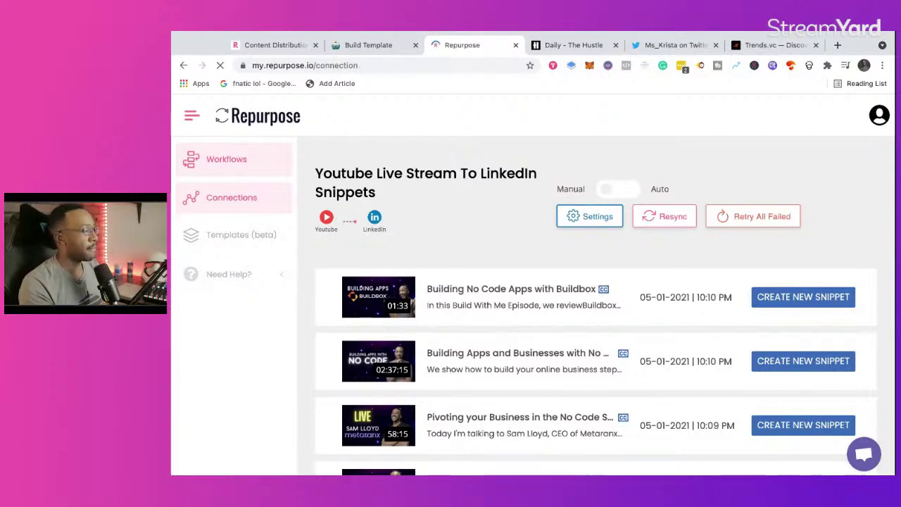
# Switch to the Build Template page in Notion and review its outline, from the introduction to the Build Your MVB steps.
pyautogui.click(368, 44)
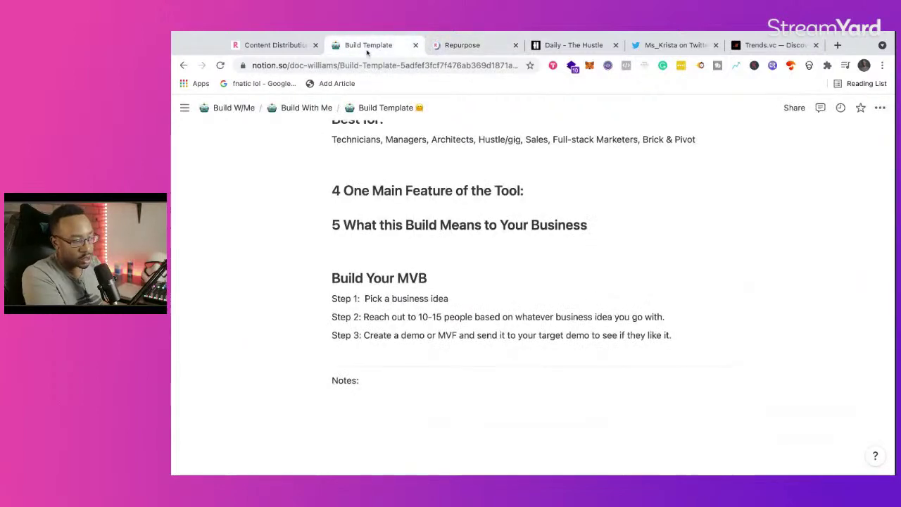
pyautogui.scroll(5, 412, 207)
pyautogui.scroll(10, 412, 208)
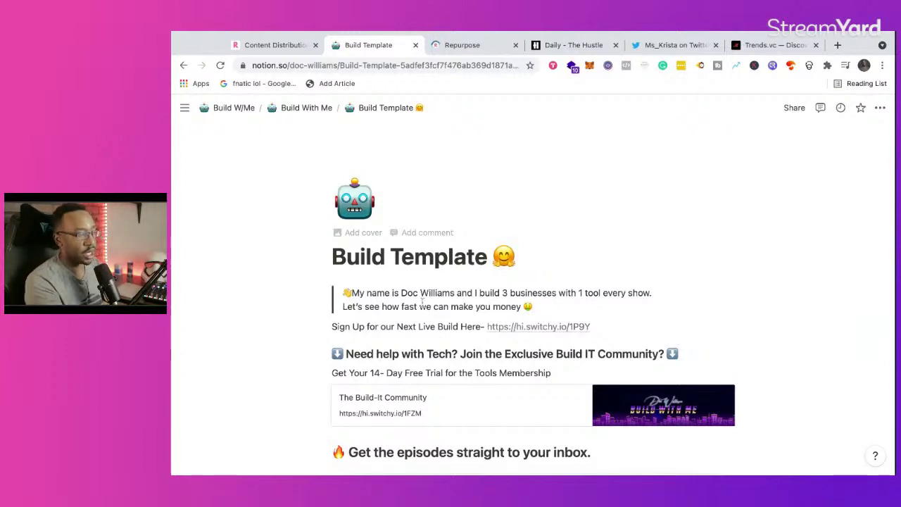
pyautogui.scroll(-10, 423, 301)
pyautogui.scroll(2, 439, 348)
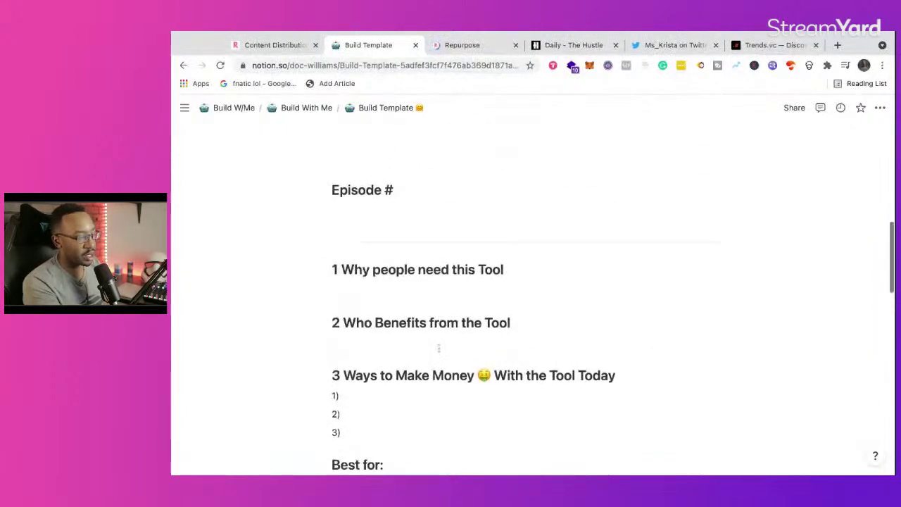
pyautogui.scroll(-2, 438, 348)
pyautogui.scroll(10, 430, 303)
pyautogui.scroll(-1, 429, 246)
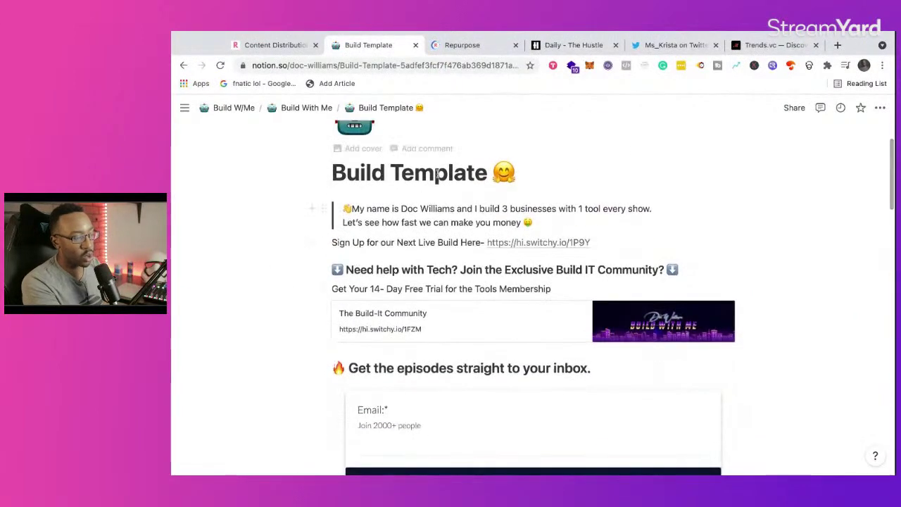
pyautogui.scroll(-10, 438, 176)
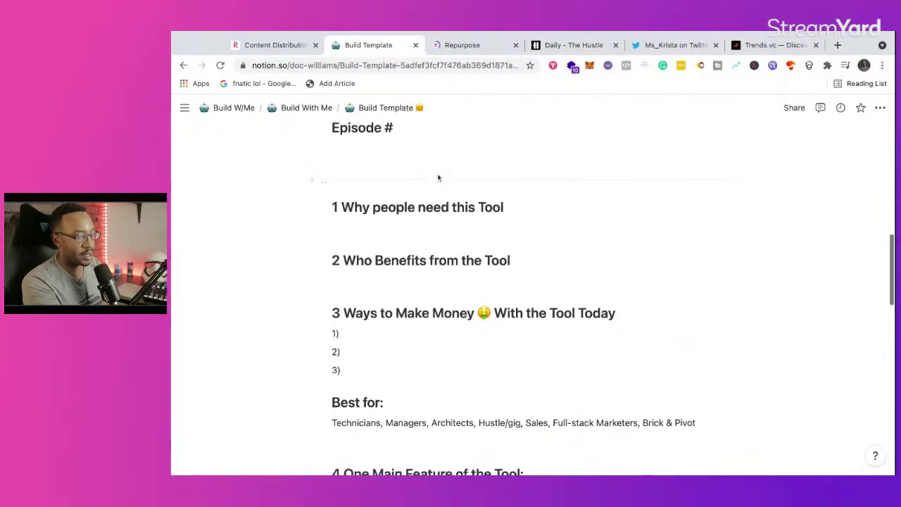
pyautogui.scroll(-1, 394, 225)
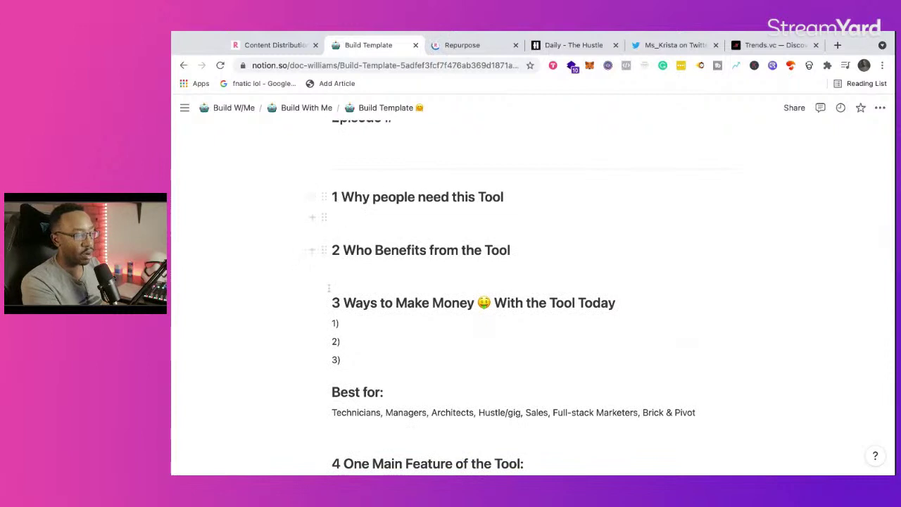
pyautogui.scroll(-2, 345, 296)
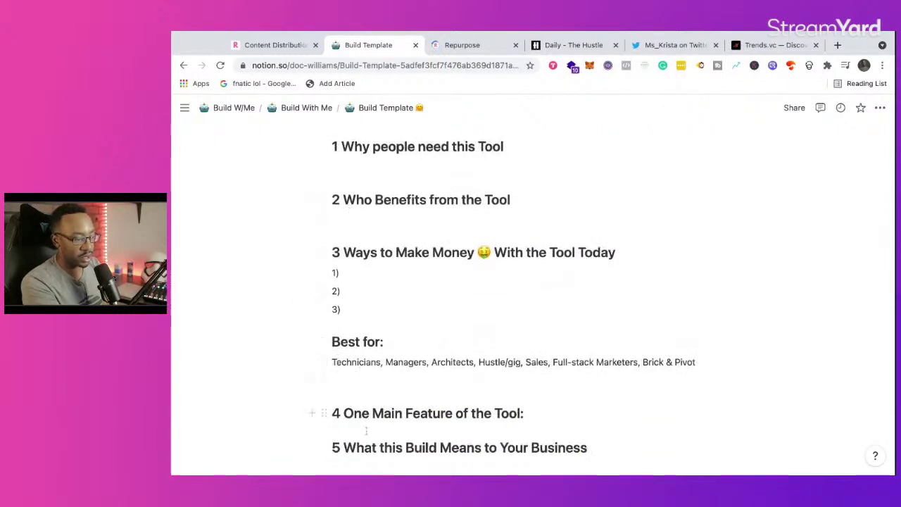
pyautogui.scroll(-1, 352, 338)
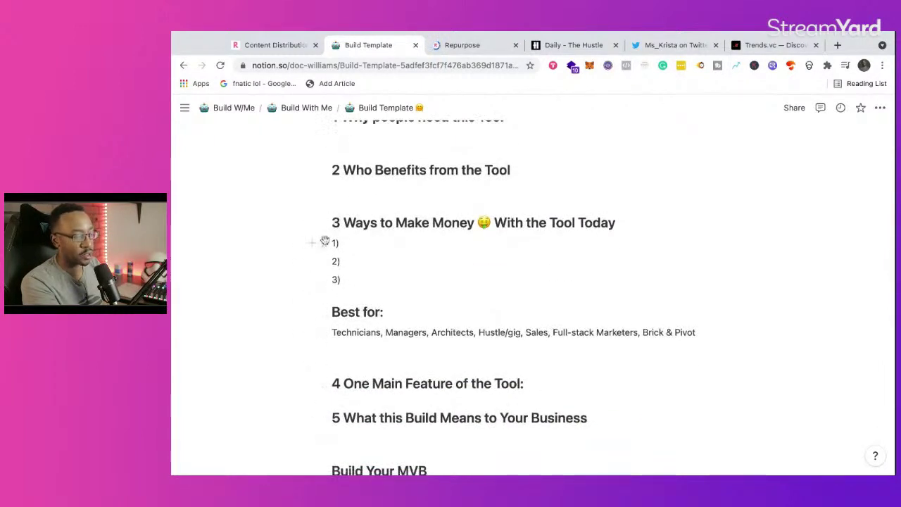
pyautogui.scroll(3, 325, 241)
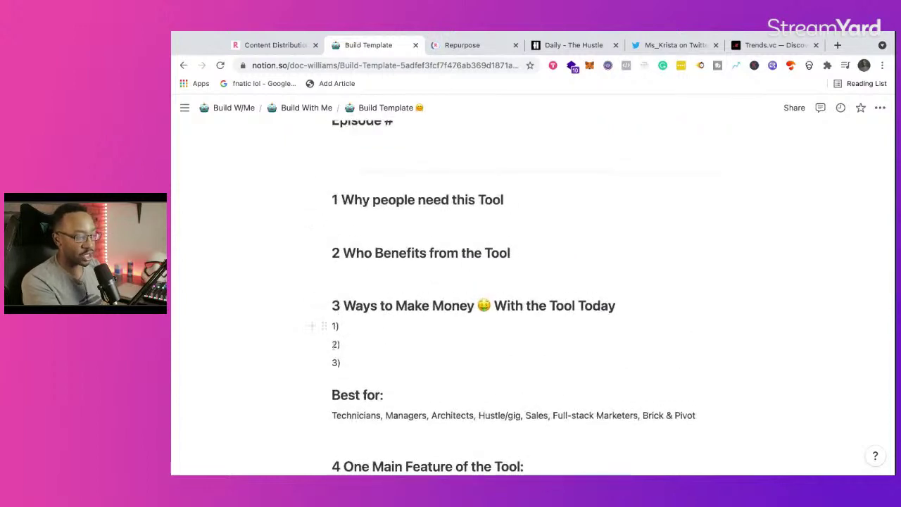
pyautogui.scroll(1, 324, 310)
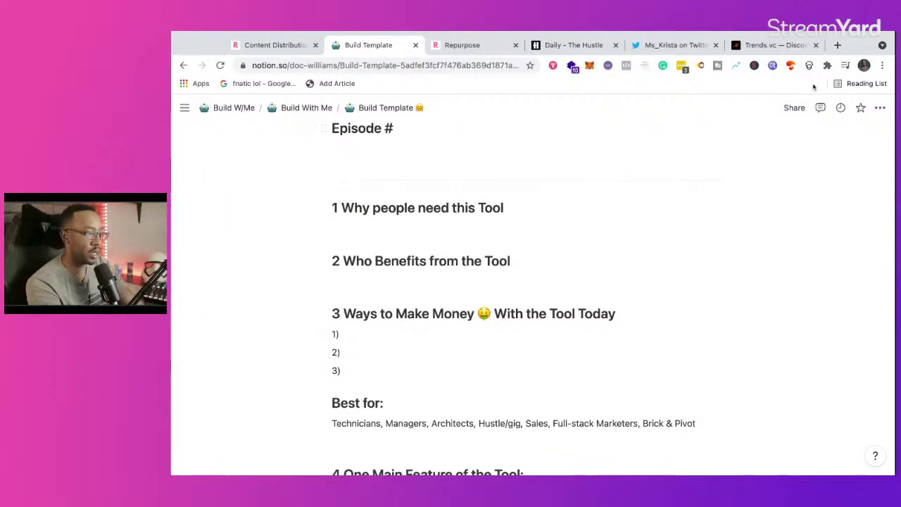
# Create a new page in the Notion workspace and title it "how could I design campaigns?".
pyautogui.moveTo(186, 112)
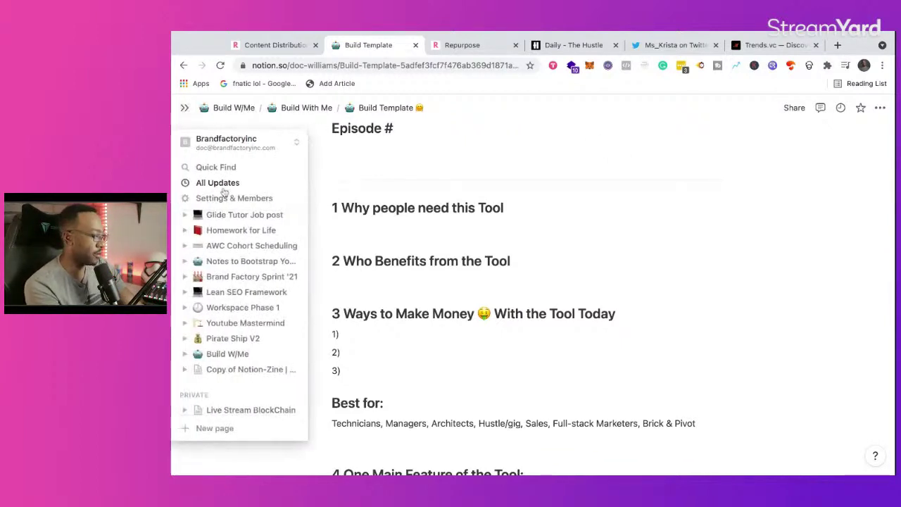
pyautogui.scroll(10, 239, 282)
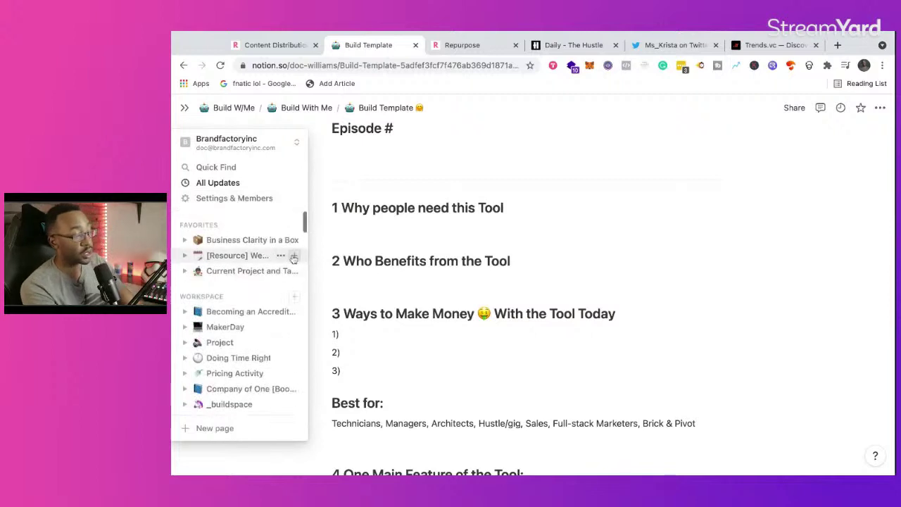
pyautogui.click(296, 300)
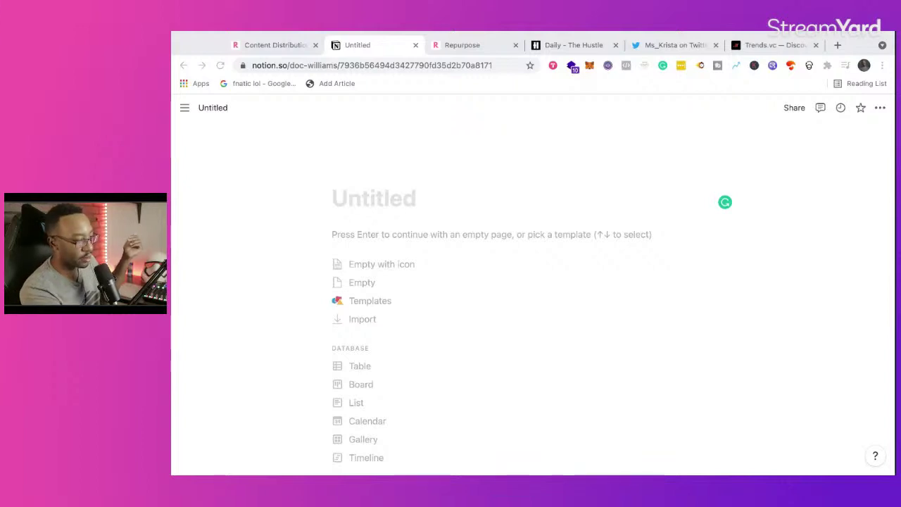
pyautogui.click(378, 203)
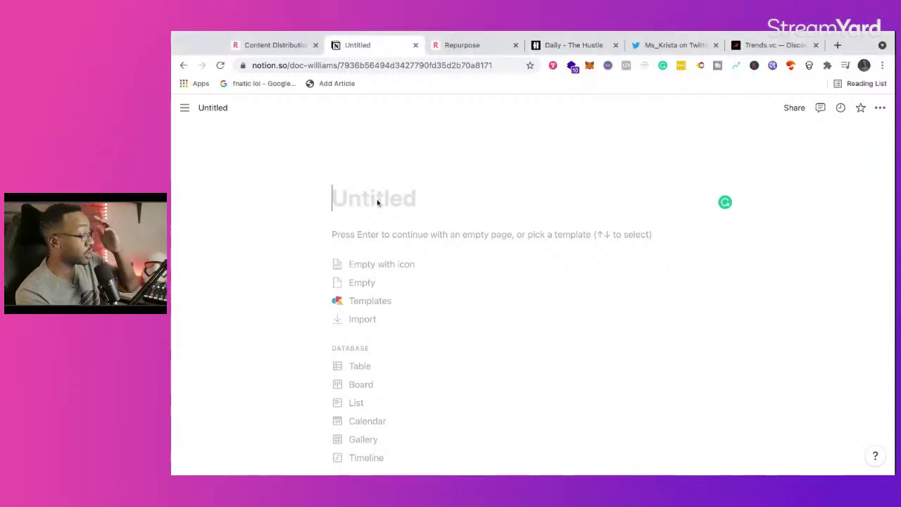
pyautogui.write('how could I design campaigns?')
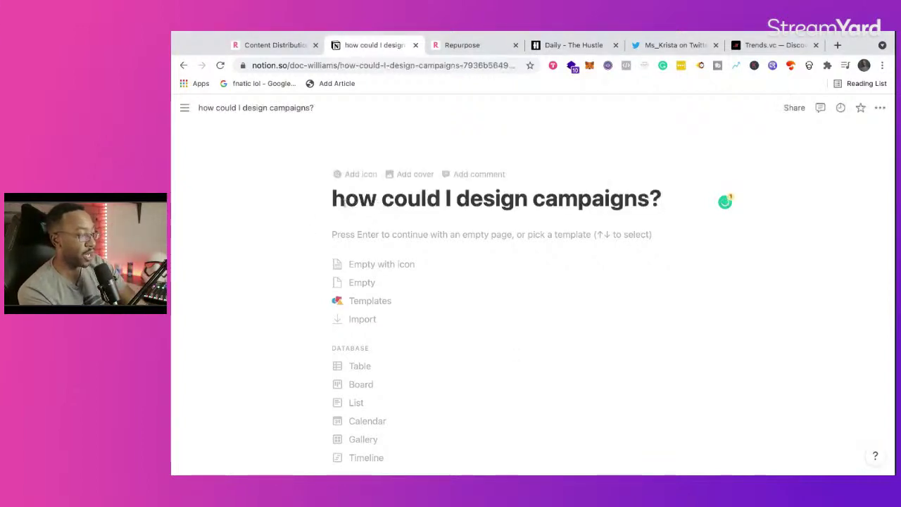
# Capitalise the first letters of How, Could, Design and Campaigns in the page title.
pyautogui.click(340, 202)
pyautogui.press('BackSpace')
pyautogui.write('H')
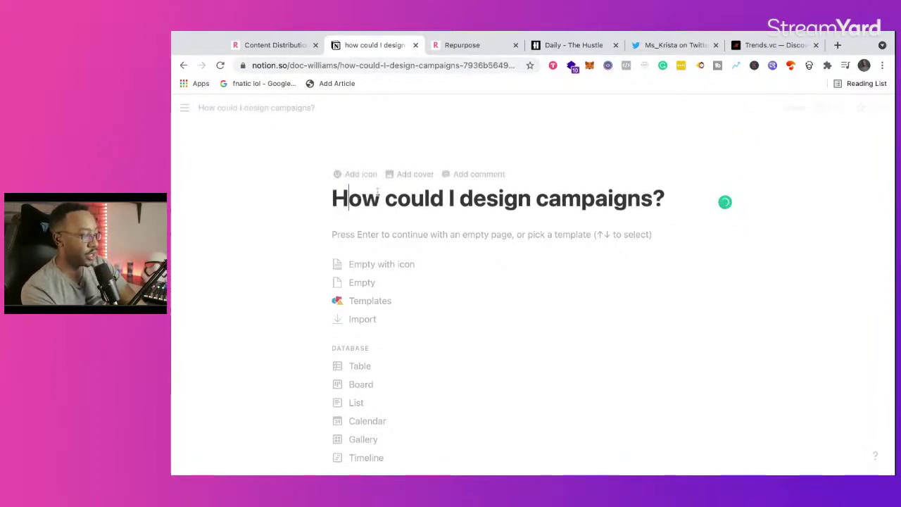
pyautogui.click(399, 199)
pyautogui.press('BackSpace')
pyautogui.write('C')
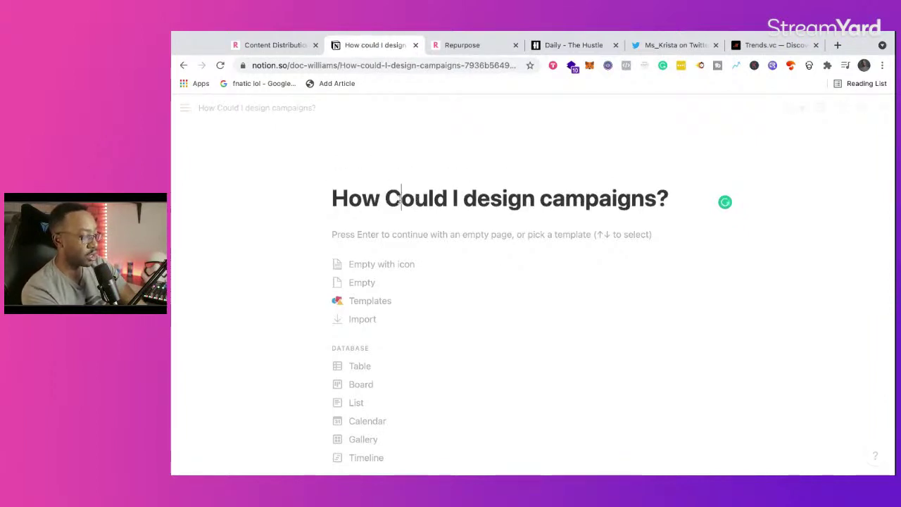
pyautogui.click(465, 199)
pyautogui.press('Right')
pyautogui.press('BackSpace')
pyautogui.write('D')
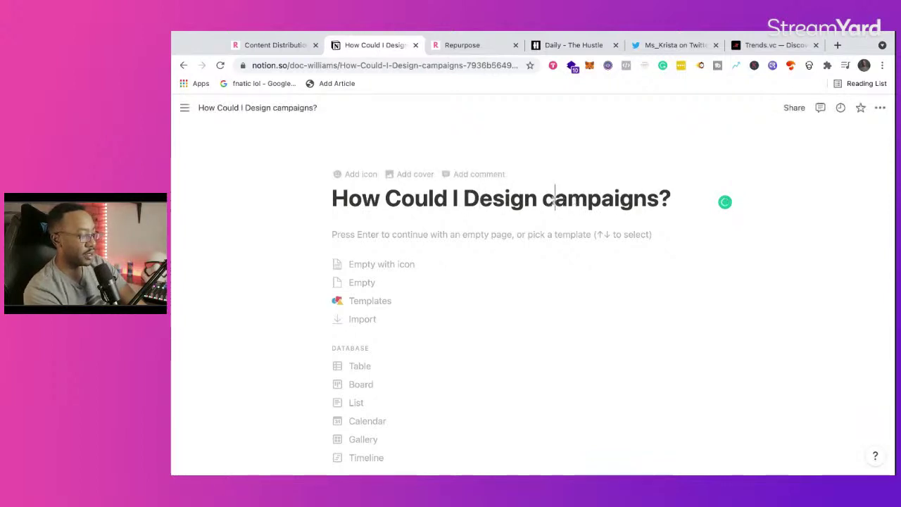
pyautogui.press('BackSpace')
pyautogui.write('C')
# Replace "Could I" with "to" in the page title so it reads "How to Design Campaigns?".
pyautogui.click(456, 200)
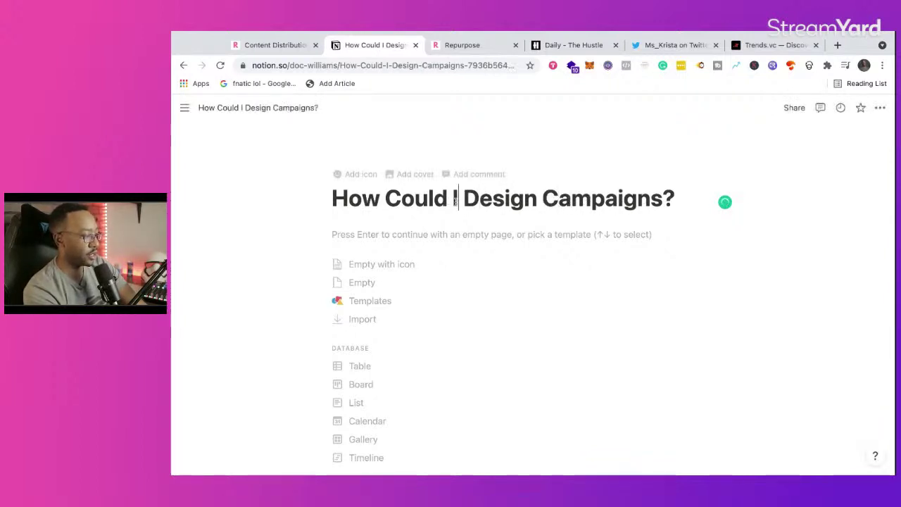
pyautogui.press('BackSpace')
pyautogui.press('BackSpace')
pyautogui.press('BackSpace')
pyautogui.press('BackSpace')
pyautogui.press('BackSpace')
pyautogui.press('BackSpace')
pyautogui.press('BackSpace')
pyautogui.press('BackSpace')
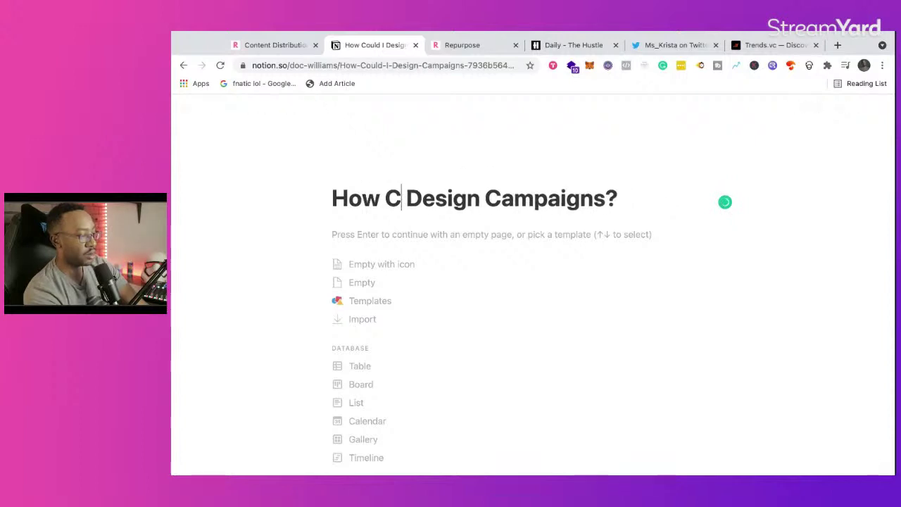
pyautogui.write('to')
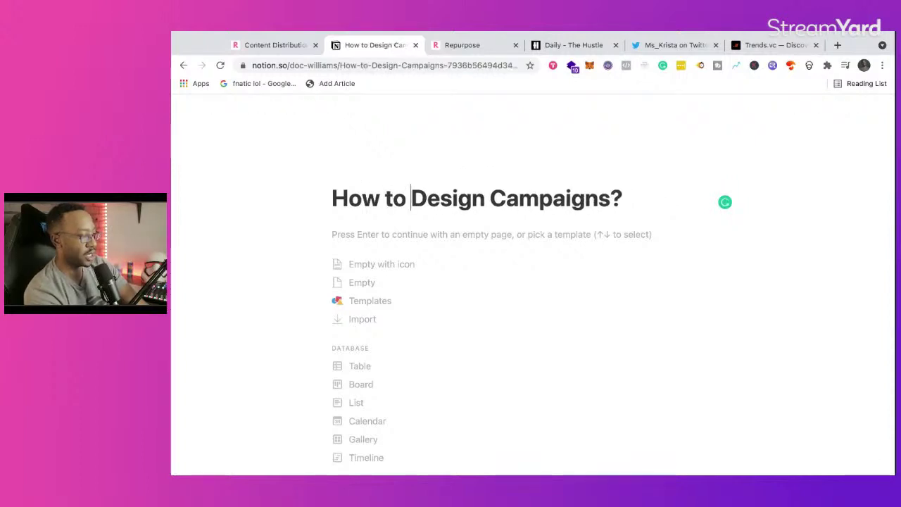
# Insert "Content" before "Campaigns" in the page title.
pyautogui.press('Right')
pyautogui.press('Right')
pyautogui.press('Right')
pyautogui.press('Right')
pyautogui.press('Right')
pyautogui.press('Right')
pyautogui.write('C')
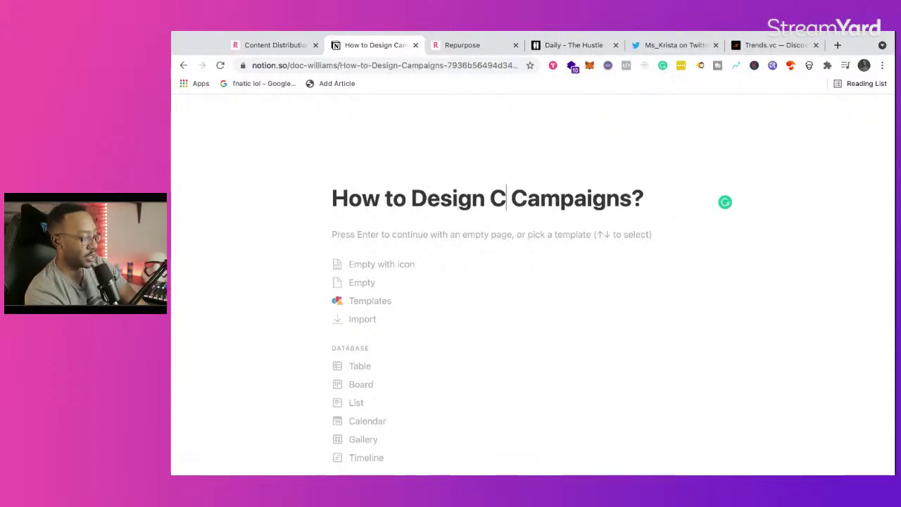
pyautogui.write('ontent')
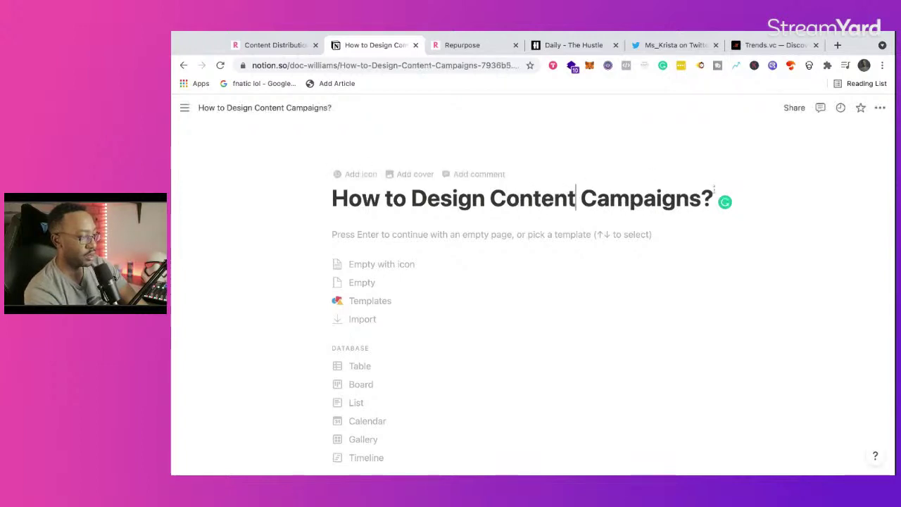
# Replace the question mark in the page title with "with Repurpose" and start an empty page body.
pyautogui.click(715, 187)
pyautogui.press('BackSpace')
pyautogui.write('with R')
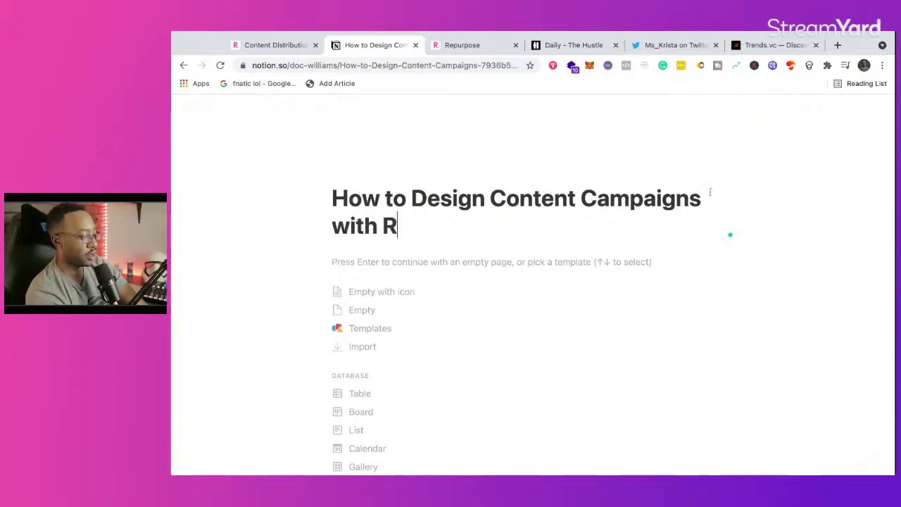
pyautogui.write('epurpose')
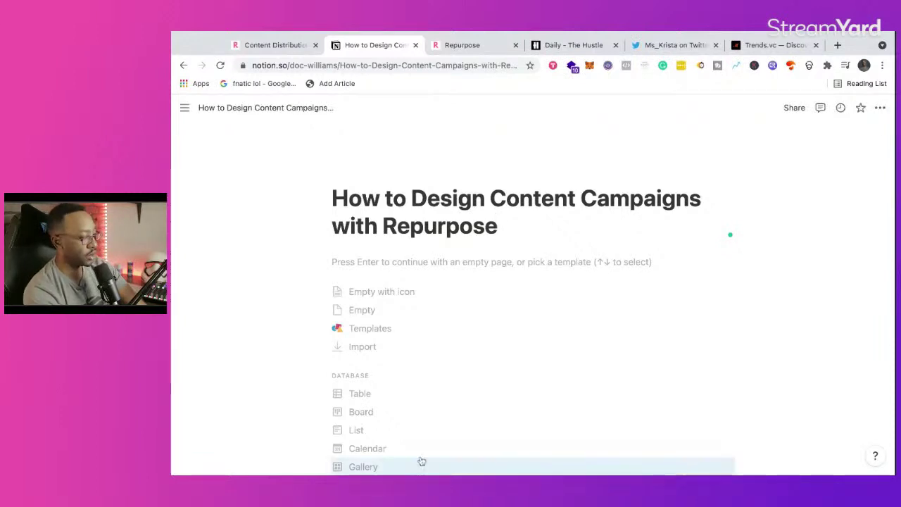
pyautogui.press('Return')
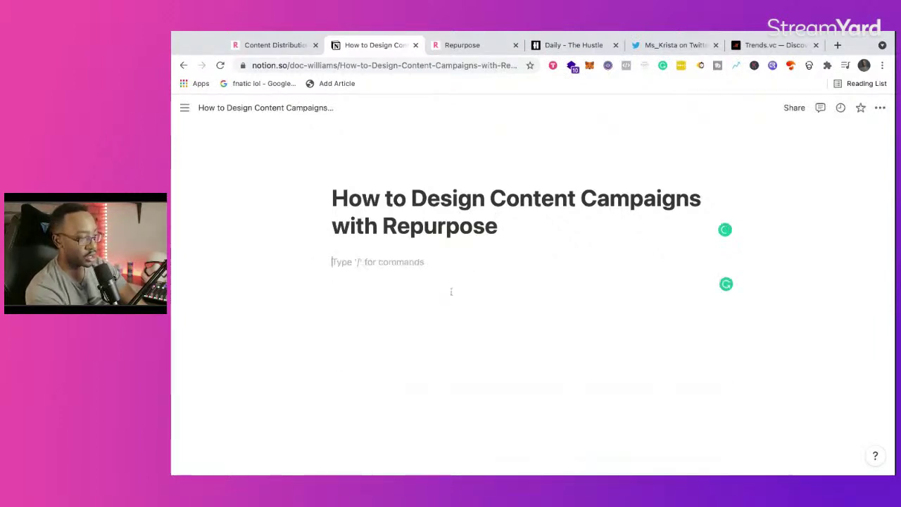
pyautogui.press('Return')
# Add a random icon and a cover image to the page, and remove the extra empty line below the title.
pyautogui.moveTo(487, 169)
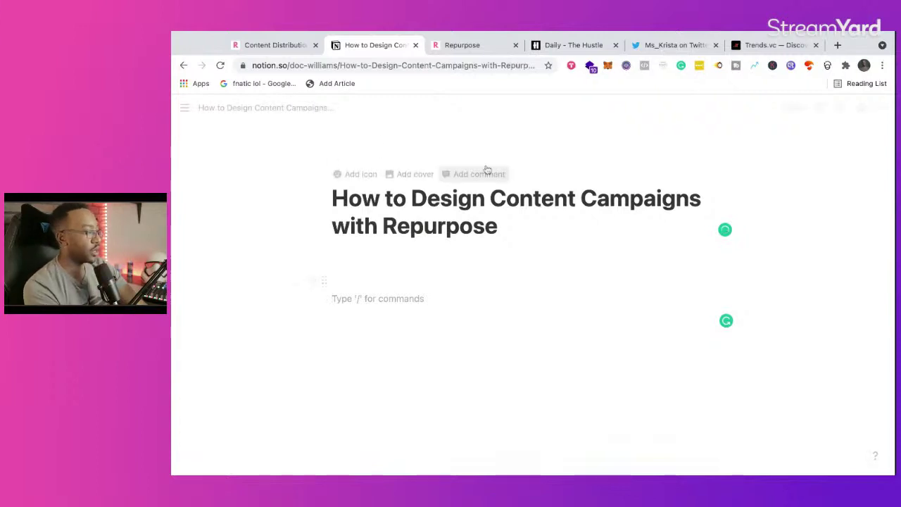
pyautogui.click(352, 176)
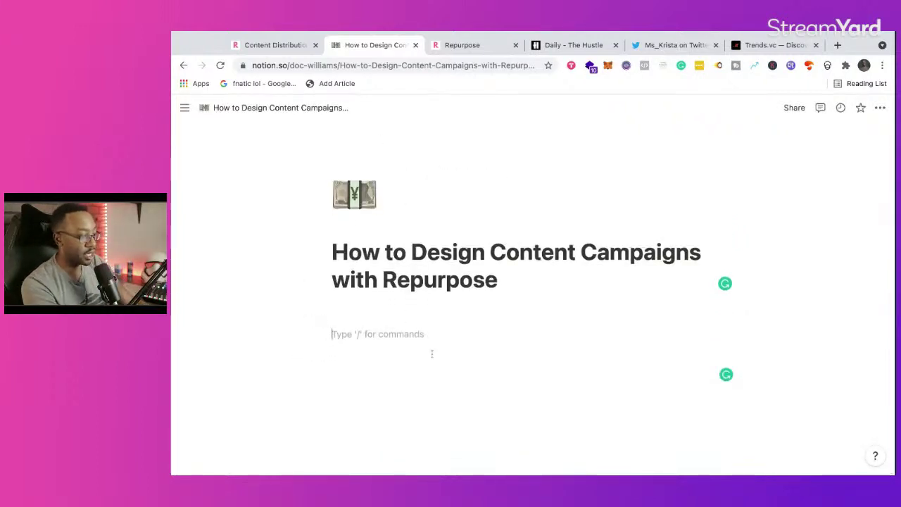
pyautogui.press('BackSpace')
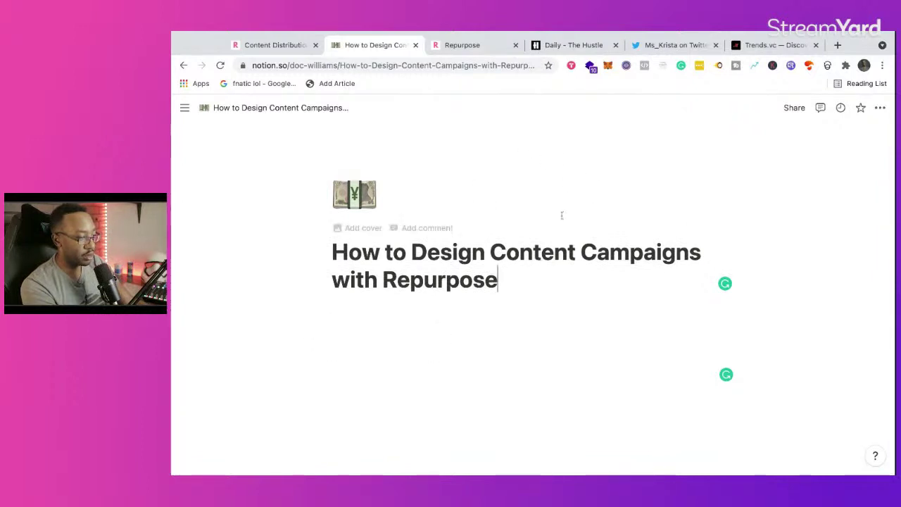
pyautogui.click(366, 217)
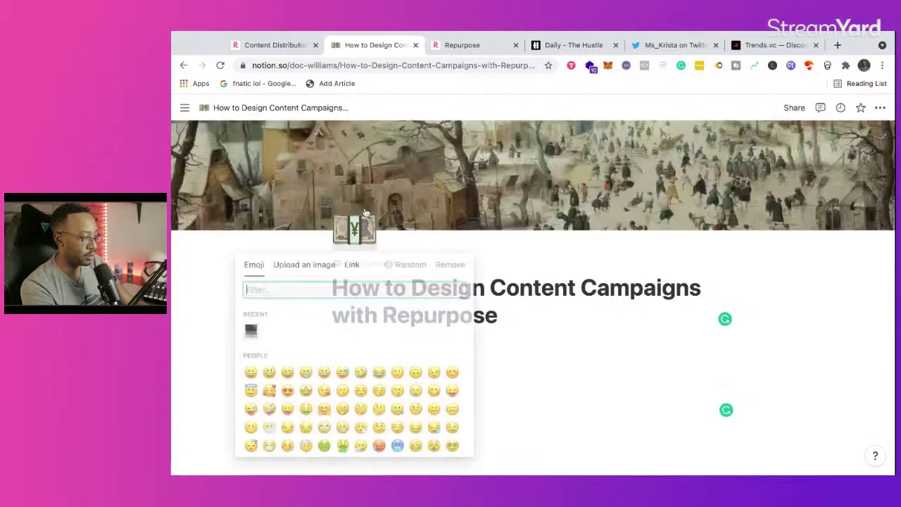
pyautogui.click(568, 355)
pyautogui.click(463, 346)
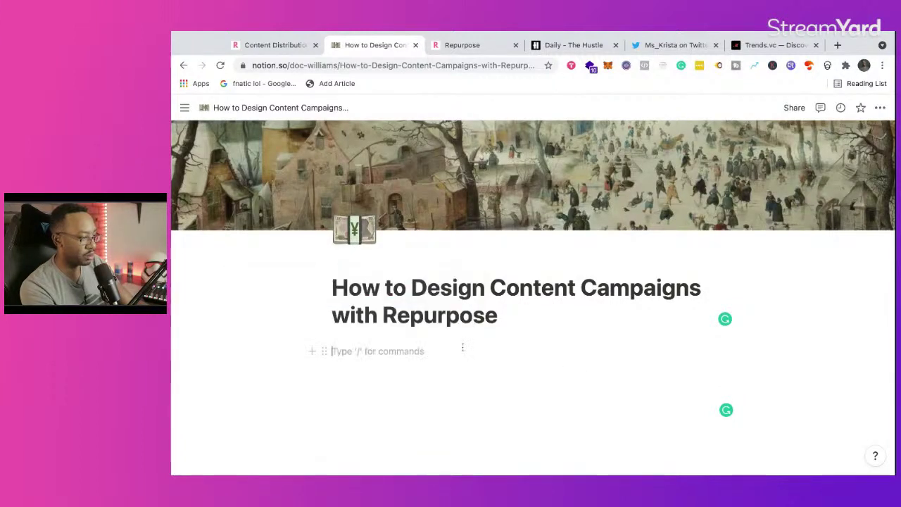
# Write the line "Goal: Start our newsletter" in the page body, one empty line below the title.
pyautogui.scroll(-1, 462, 347)
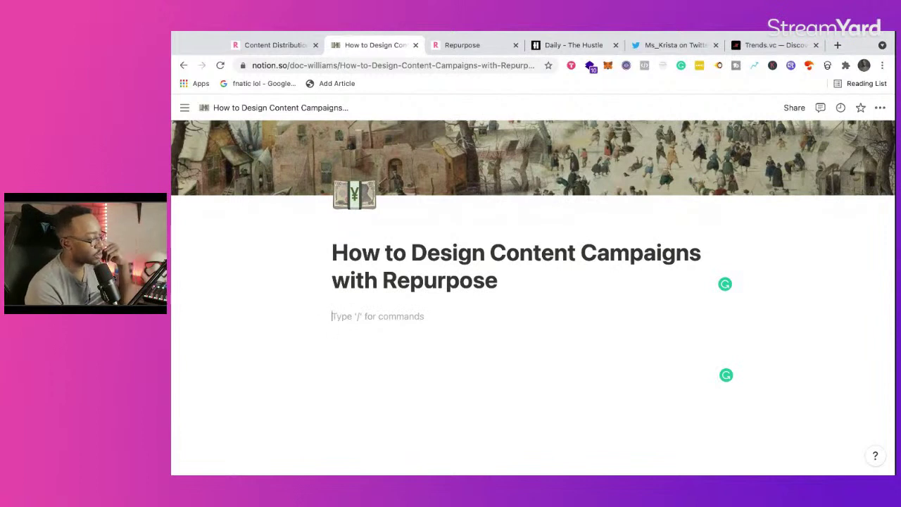
pyautogui.press('Return')
pyautogui.write('Go')
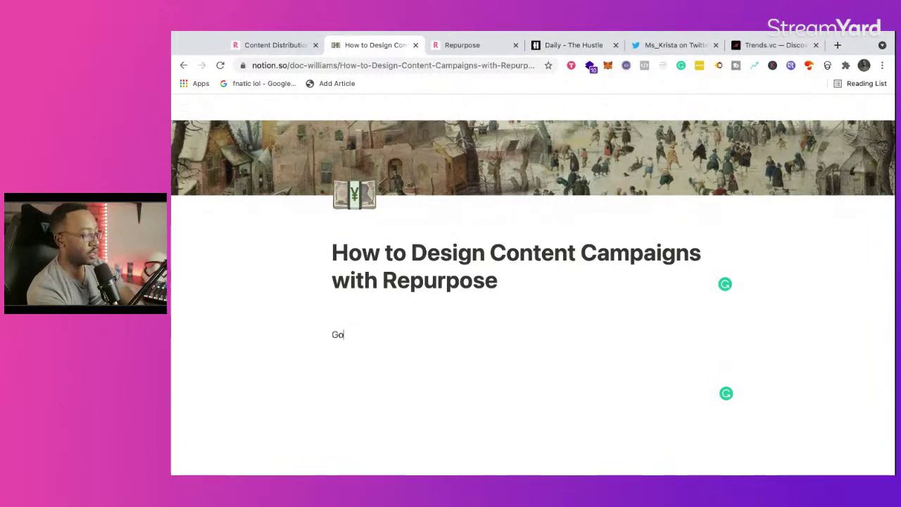
pyautogui.write('al')
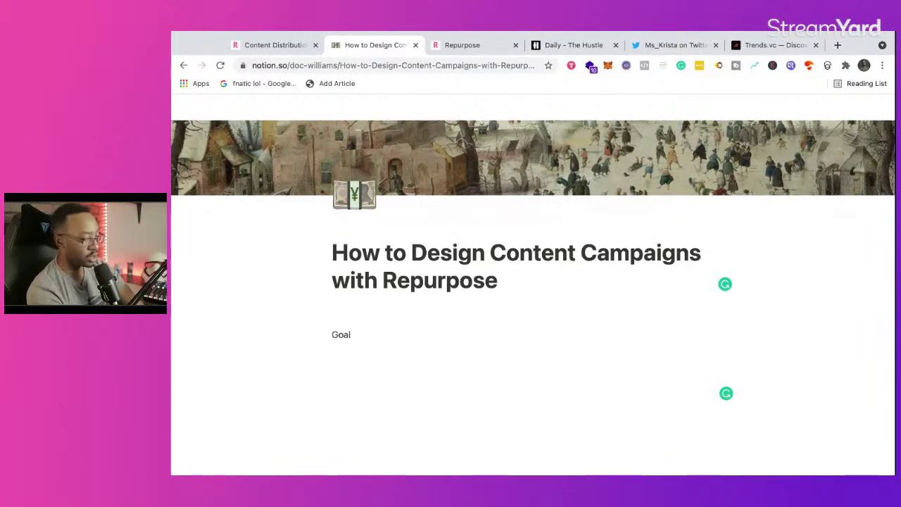
pyautogui.write(':')
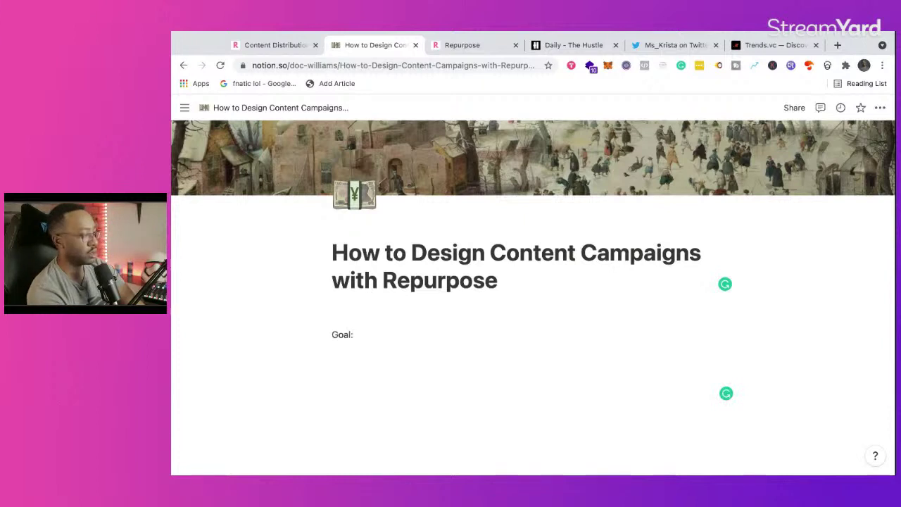
pyautogui.write('Start ou')
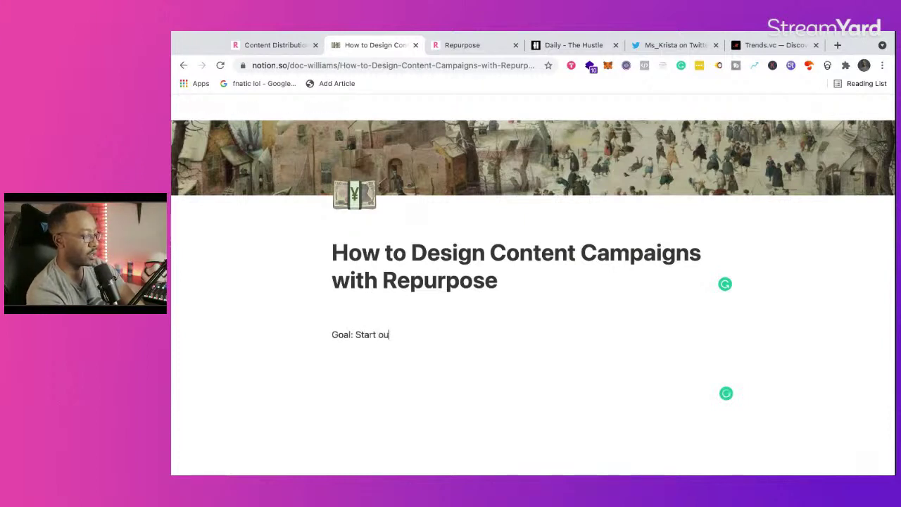
pyautogui.write('r newsletter')
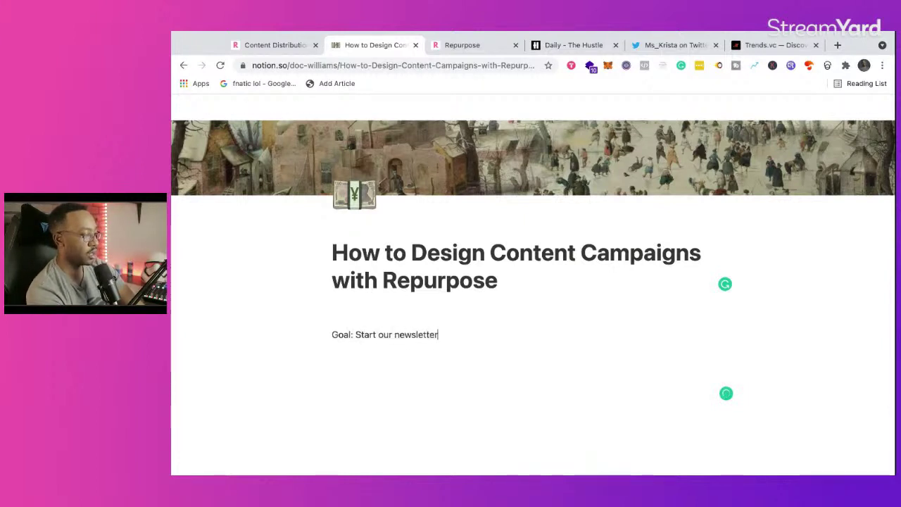
# Add the question "Why should they join your newsletter?" below the goal, separated by an empty line.
pyautogui.press('Return')
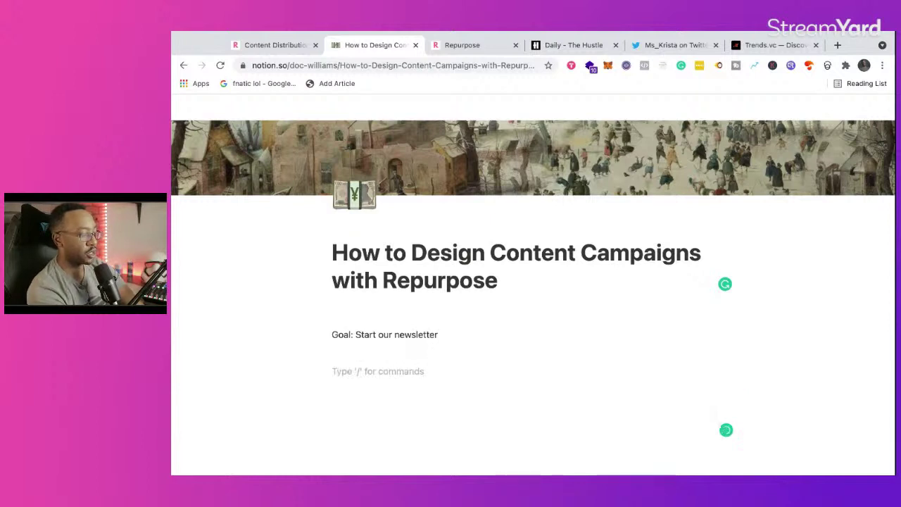
pyautogui.write('Why should the')
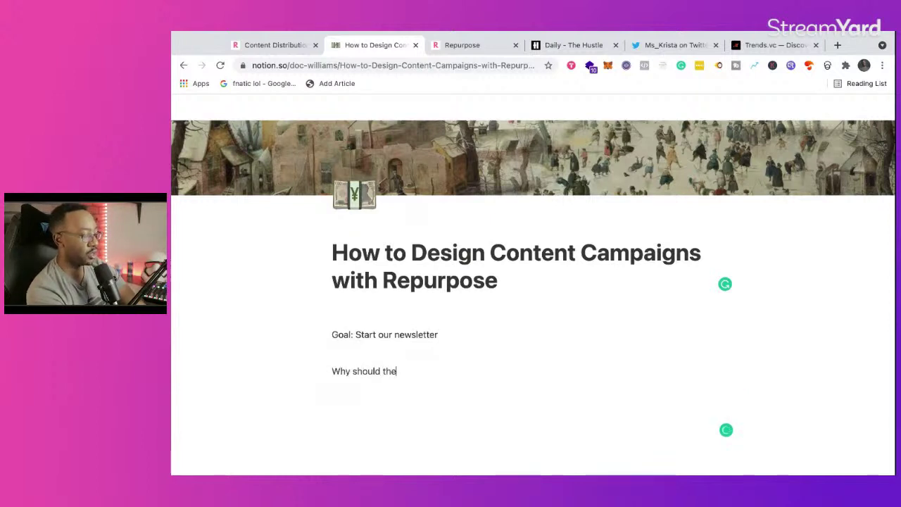
pyautogui.write('y join your ')
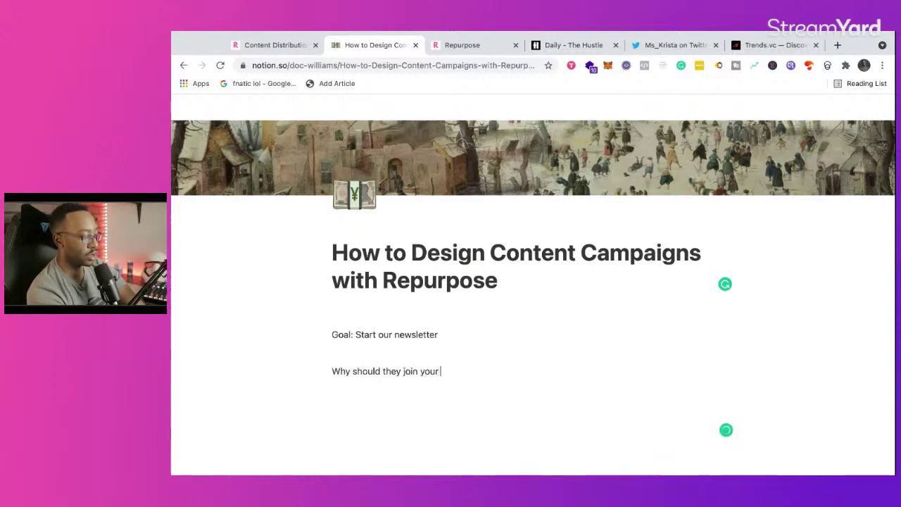
pyautogui.write('newsletter')
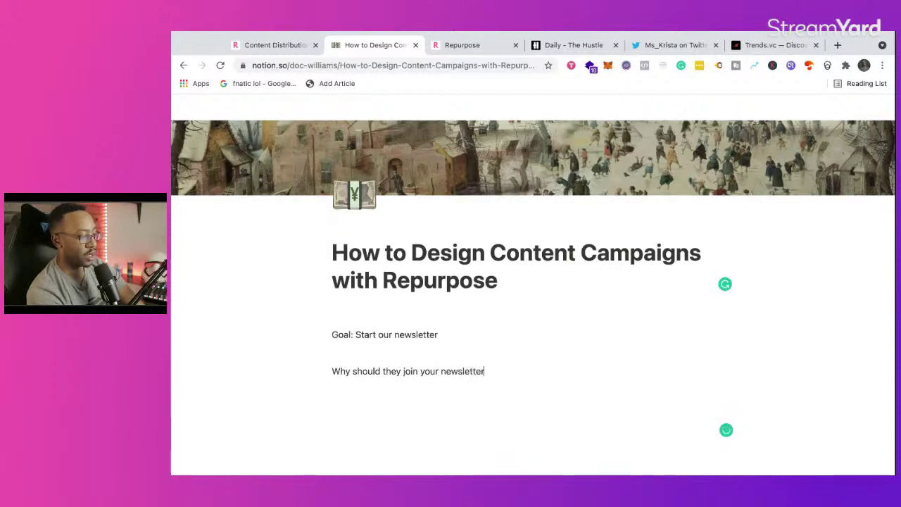
pyautogui.write('?')
pyautogui.press('Return')
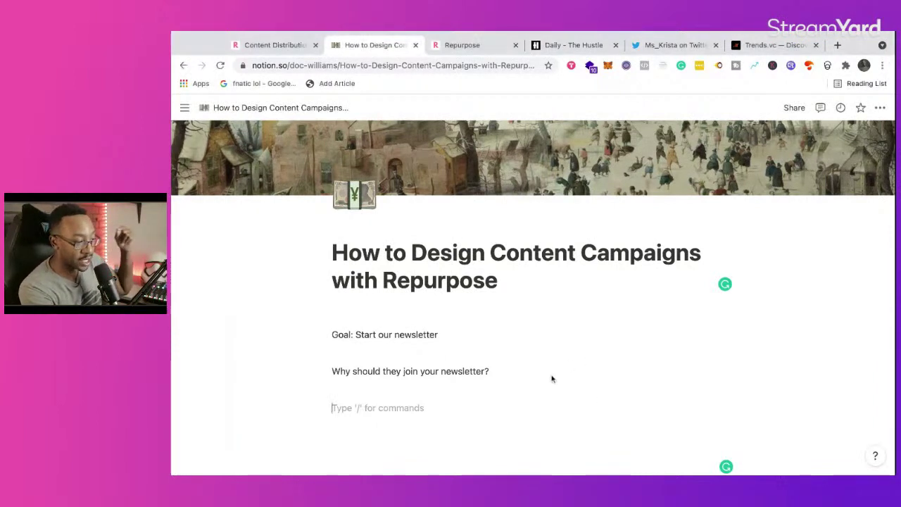
# Add the lines "Livestream" and "Topics to livestream" below the newsletter question.
pyautogui.click(521, 373)
pyautogui.click(466, 404)
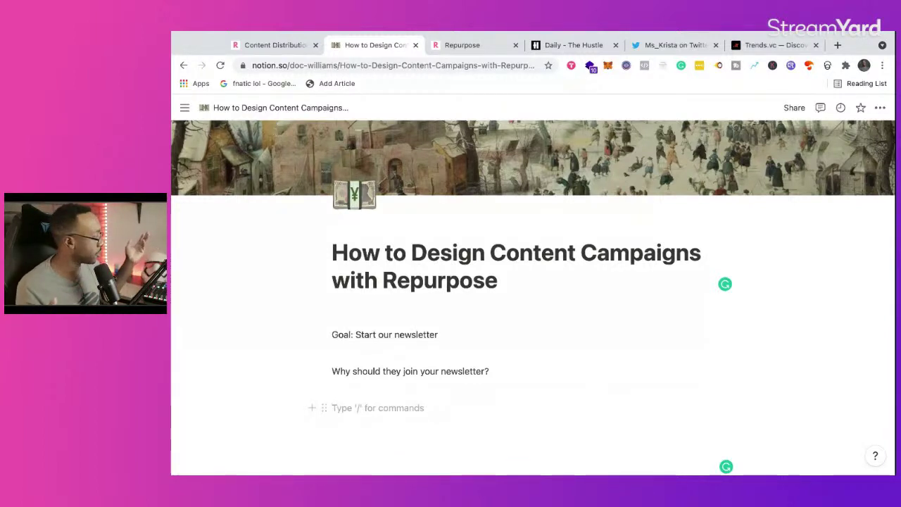
pyautogui.write('Livestream')
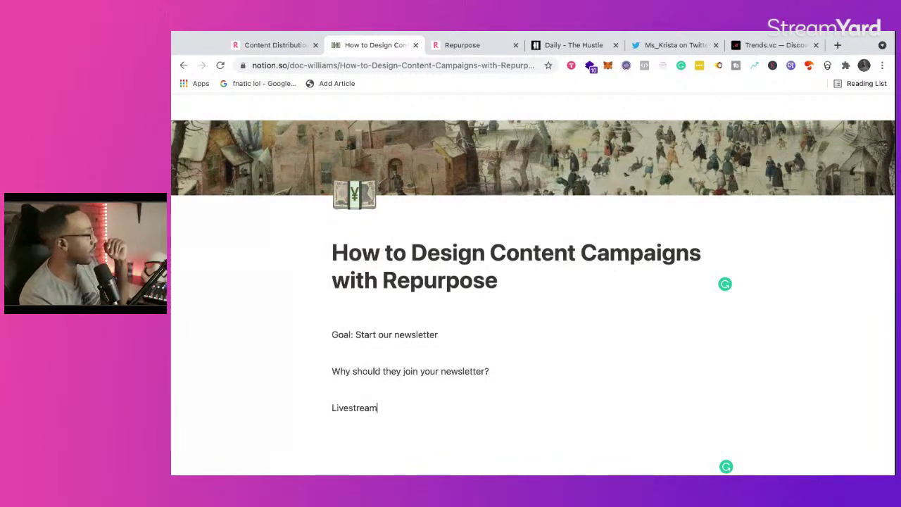
pyautogui.press('Return')
pyautogui.write('Top')
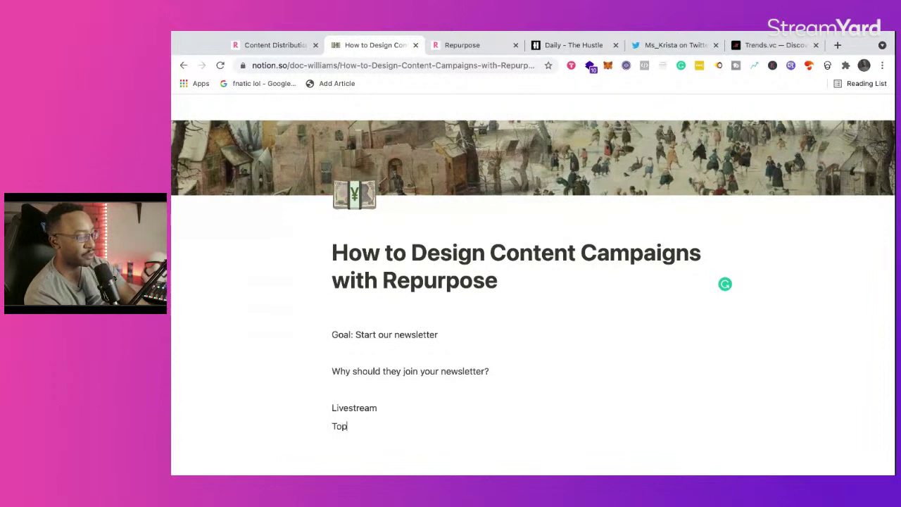
pyautogui.write('ics to livestream')
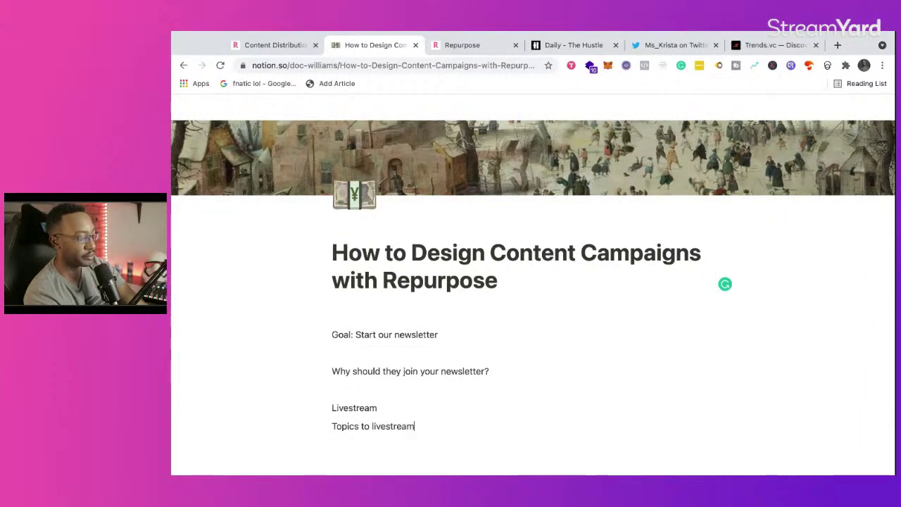
pyautogui.press('Return')
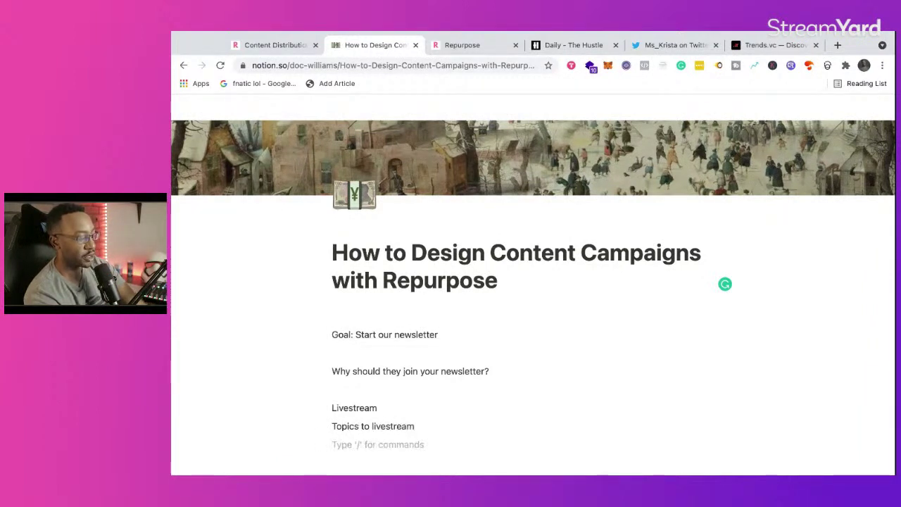
# Add "Intro or beginners live stream" as the first item under "Topics to livestream".
pyautogui.write('Intro')
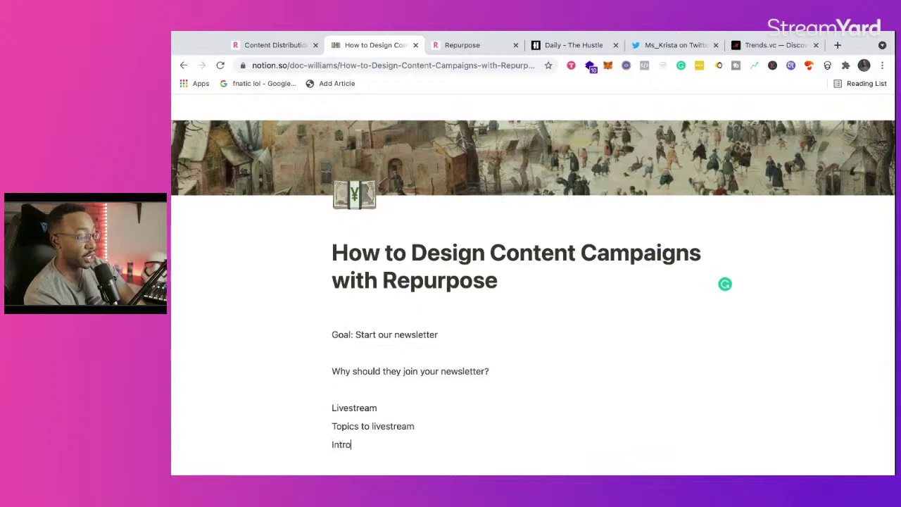
pyautogui.write(' or begi')
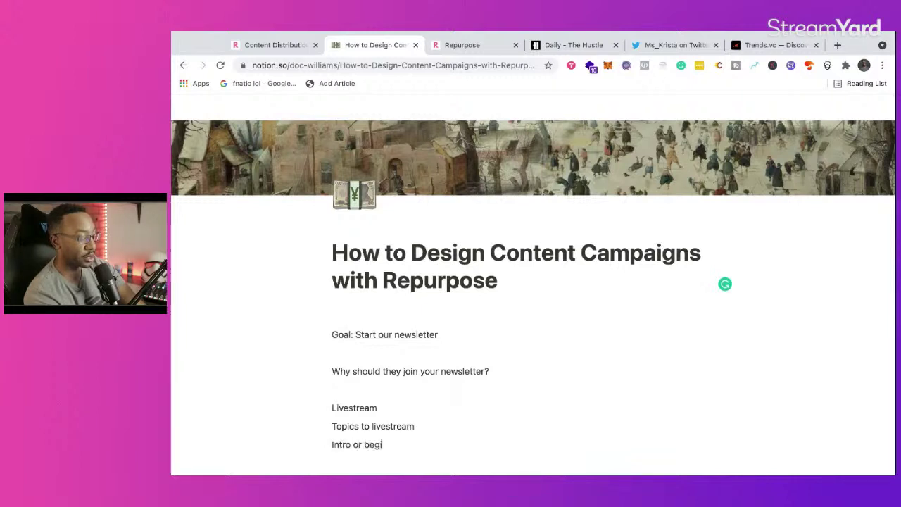
pyautogui.write('nners live stream')
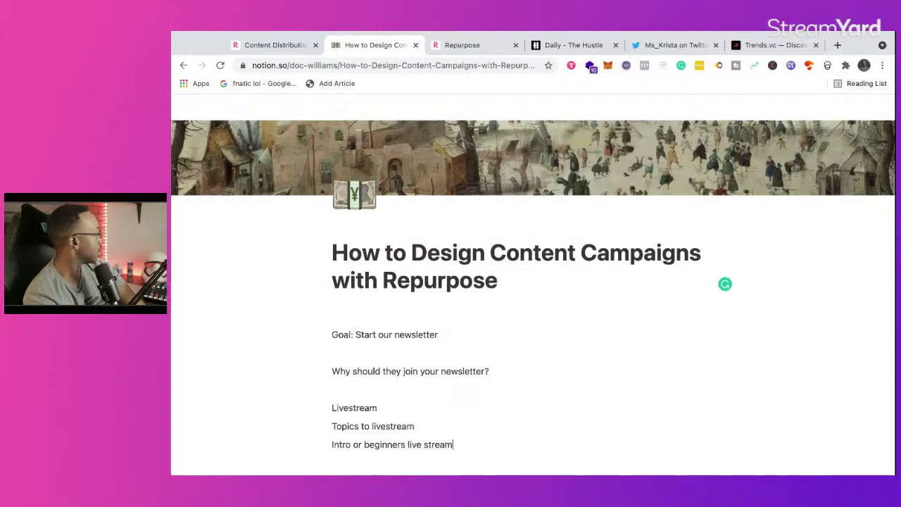
pyautogui.press('Return')
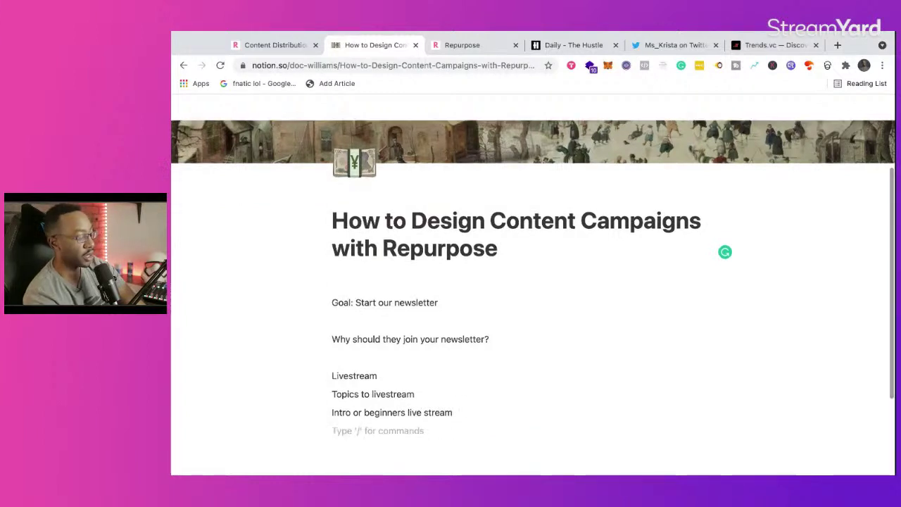
# Add "Q&A" and "How to" as further lines in the livestream topics list.
pyautogui.write('Ad')
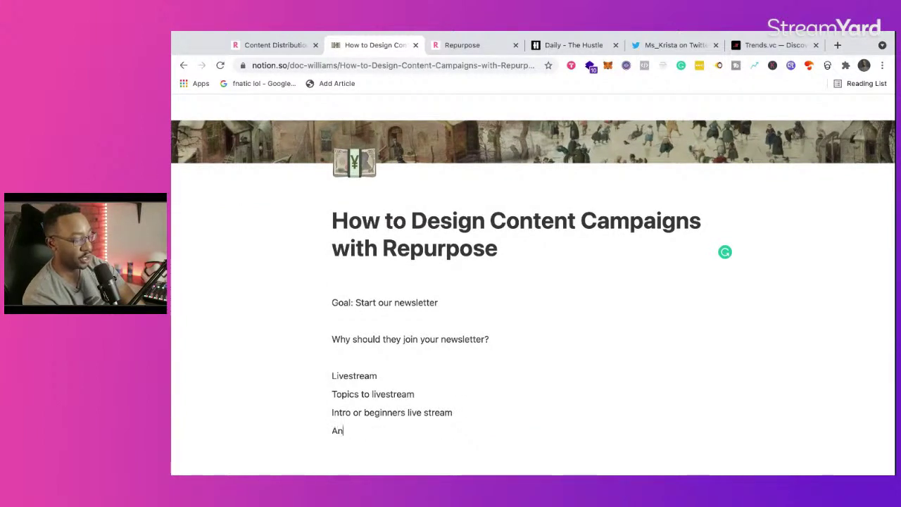
pyautogui.press('BackSpace')
pyautogui.press('BackSpace')
pyautogui.write('Q7')
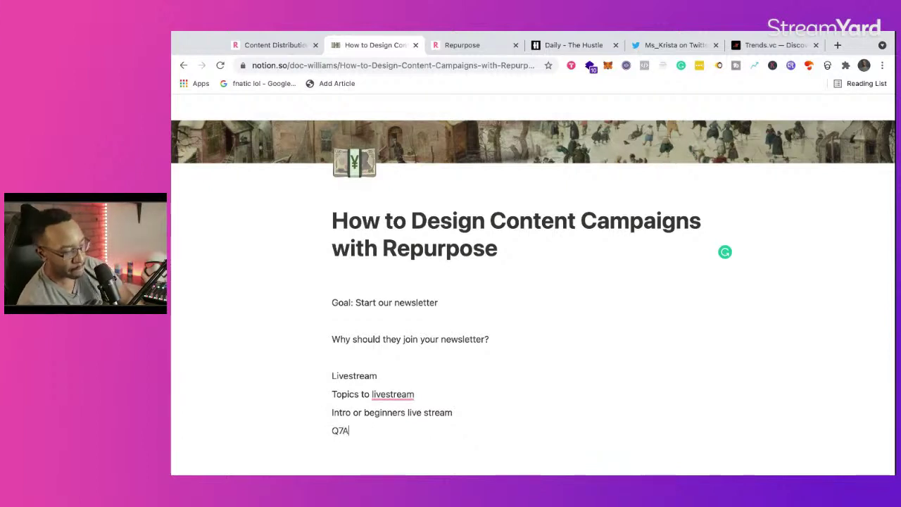
pyautogui.press('BackSpace')
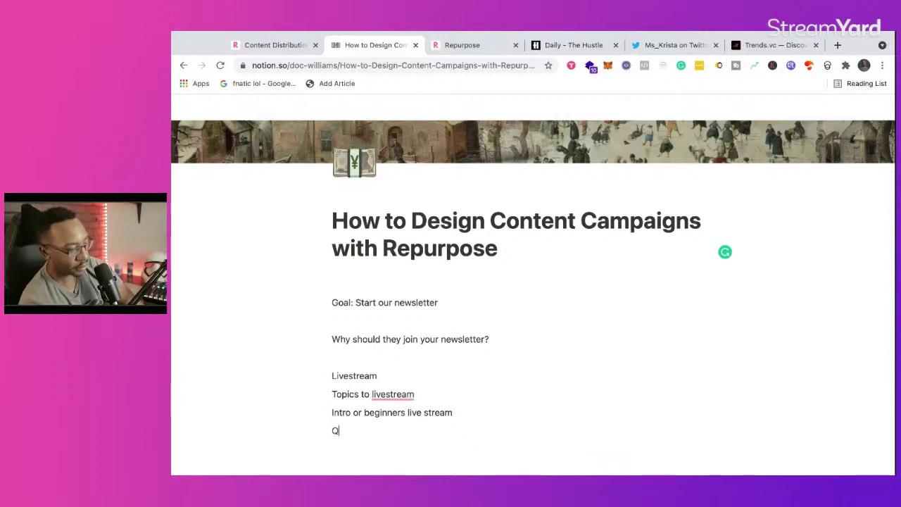
pyautogui.write('&A')
pyautogui.press('Return')
pyautogui.write('H')
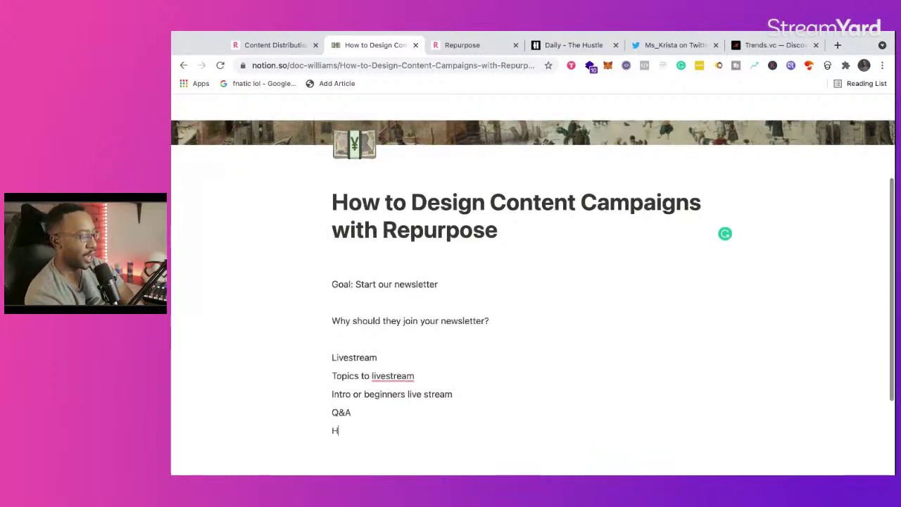
pyautogui.write('ow to')
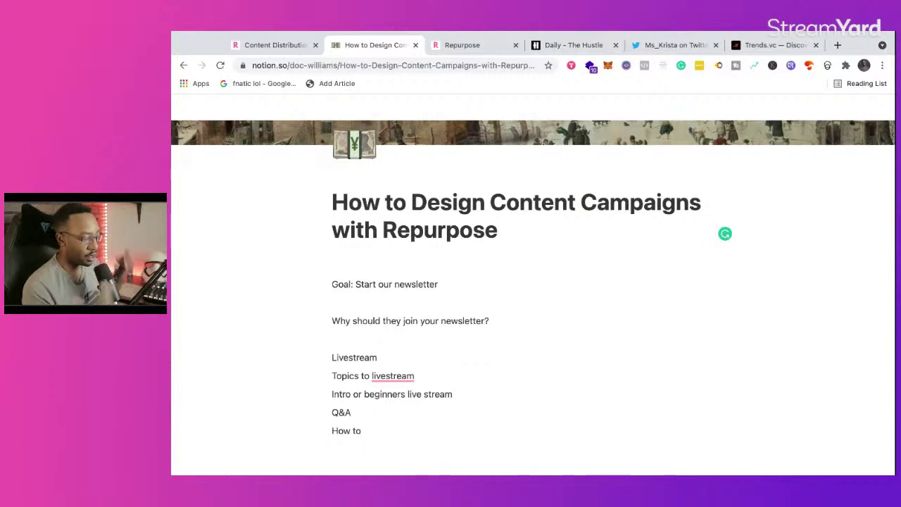
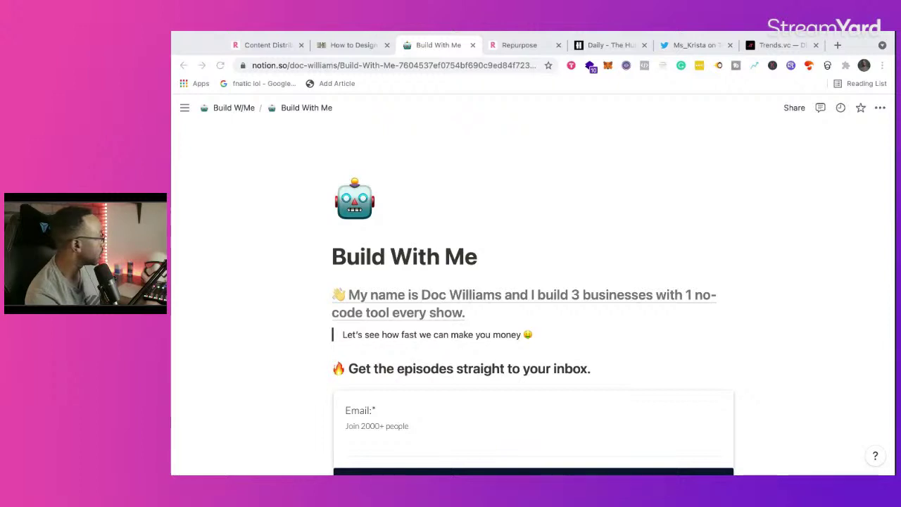
# Reopen the closed My First Million Idea Search Engine page and examine its list of business ideas and category tags.
pyautogui.hotkey('ctrl', 'shift', 't')
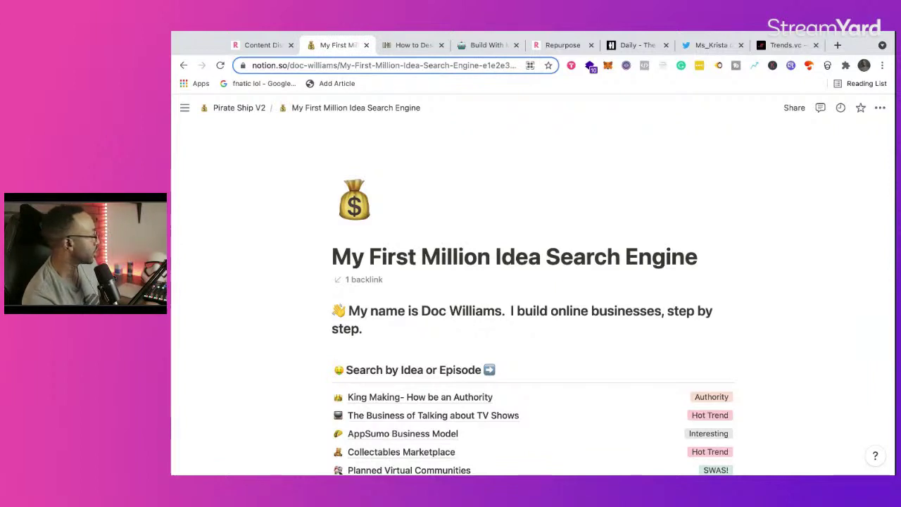
pyautogui.scroll(-3, 404, 260)
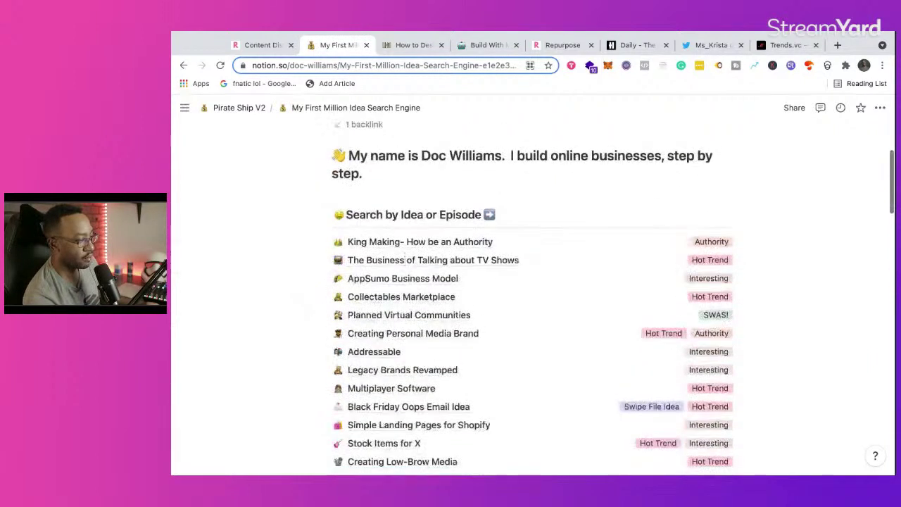
pyautogui.scroll(3, 405, 259)
pyautogui.scroll(-1, 398, 250)
pyautogui.scroll(2, 396, 246)
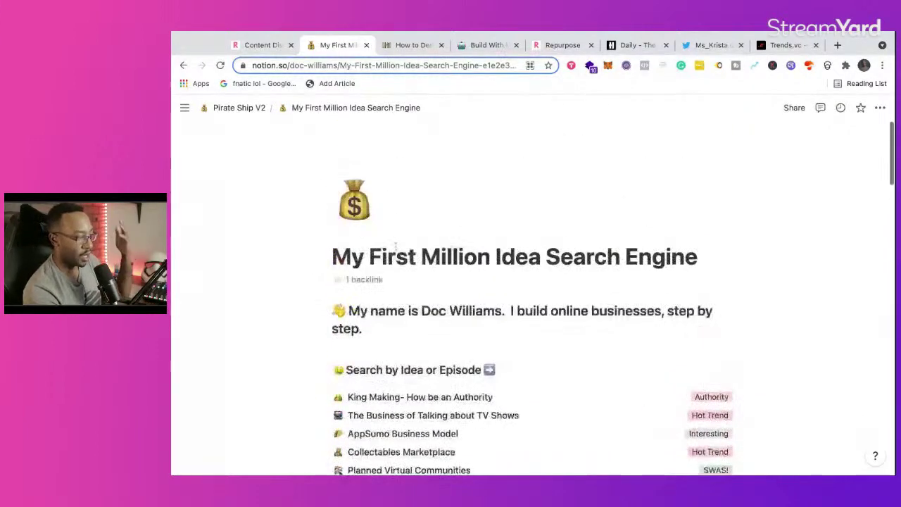
pyautogui.scroll(-1, 398, 250)
pyautogui.scroll(1, 416, 295)
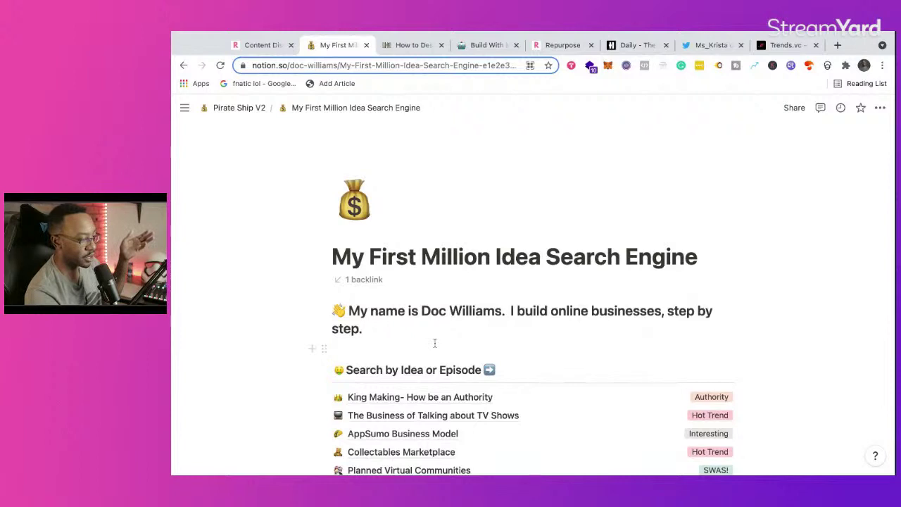
pyautogui.scroll(-2, 546, 284)
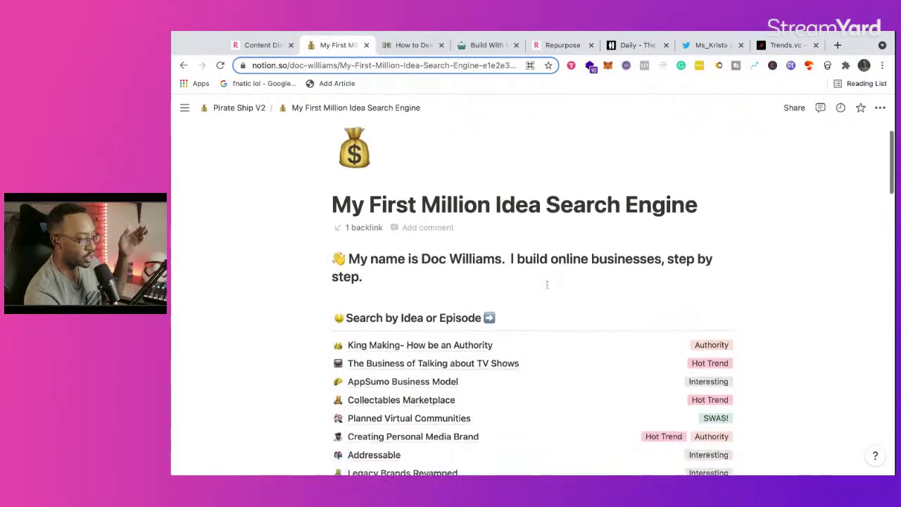
pyautogui.scroll(-5, 547, 284)
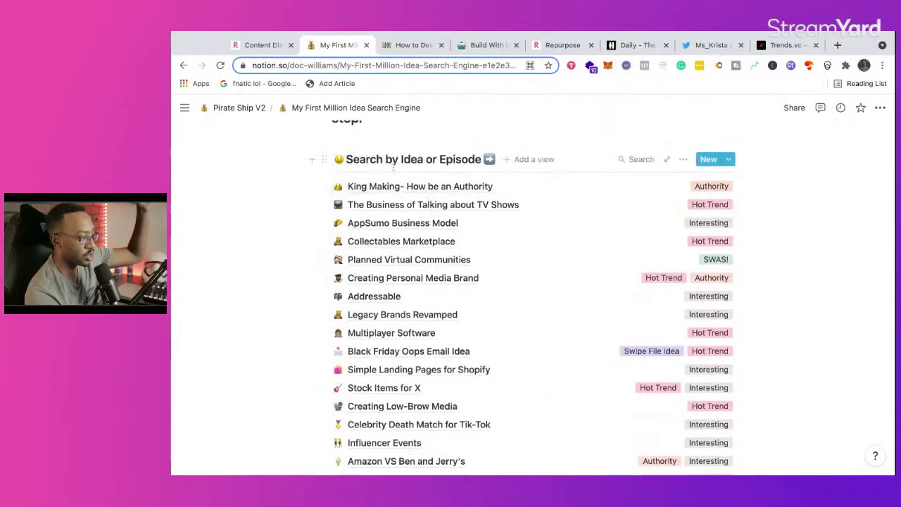
pyautogui.scroll(-5, 476, 238)
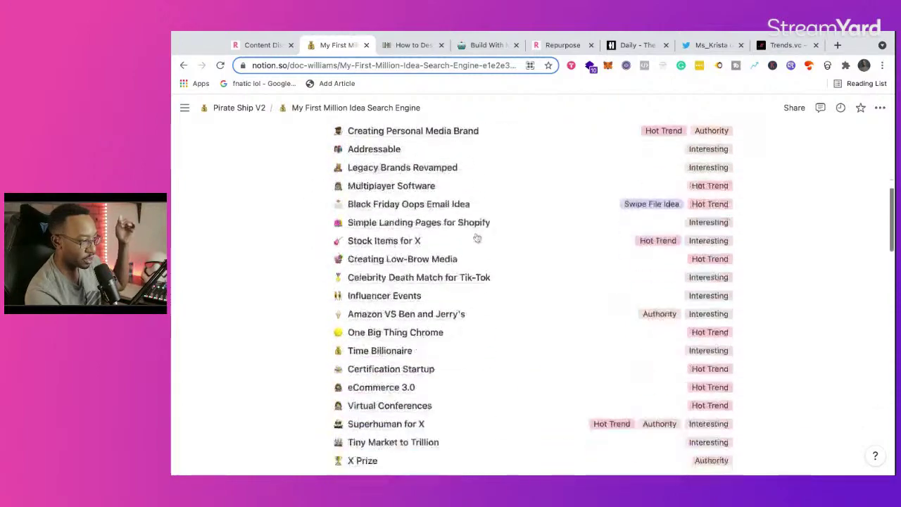
pyautogui.scroll(-10, 477, 238)
pyautogui.scroll(10, 477, 238)
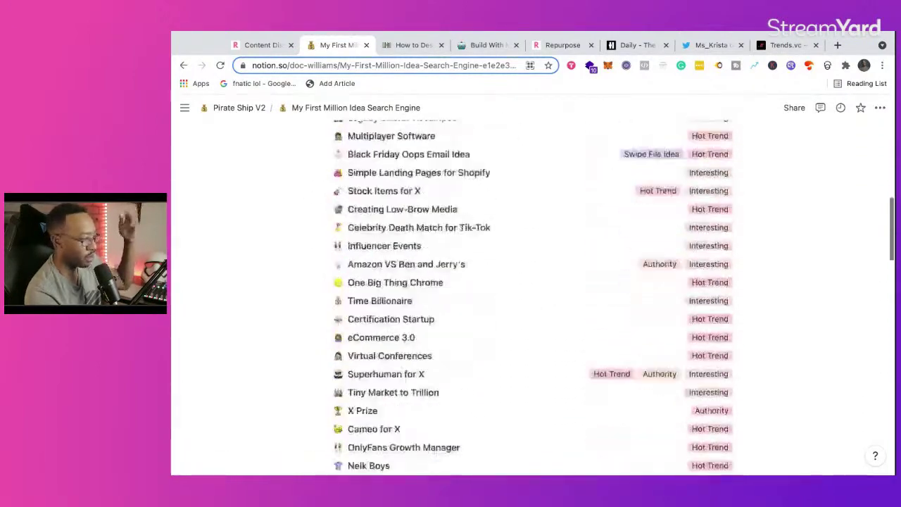
pyautogui.scroll(-6, 533, 281)
pyautogui.scroll(20, 533, 282)
pyautogui.scroll(-20, 533, 281)
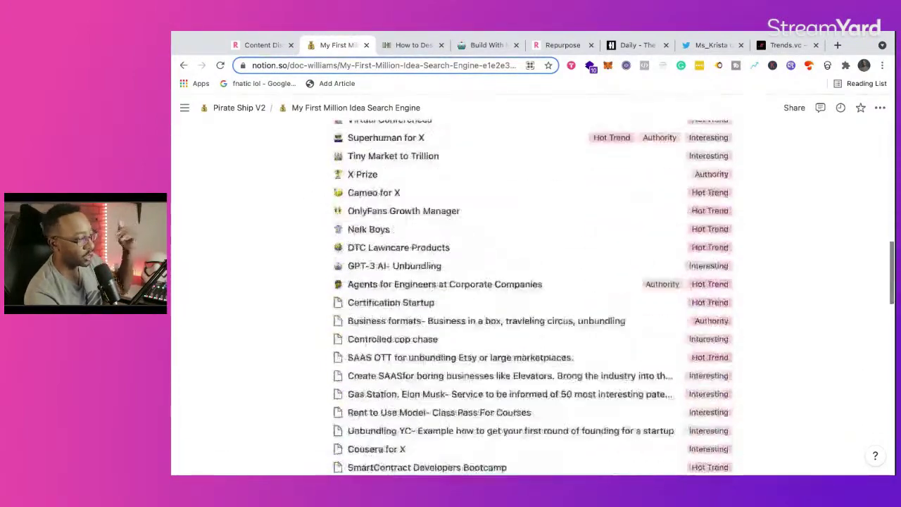
# Examine the email sign-up form and the coaching and business-building sections at the end of the idea search engine page.
pyautogui.scroll(-15, 533, 282)
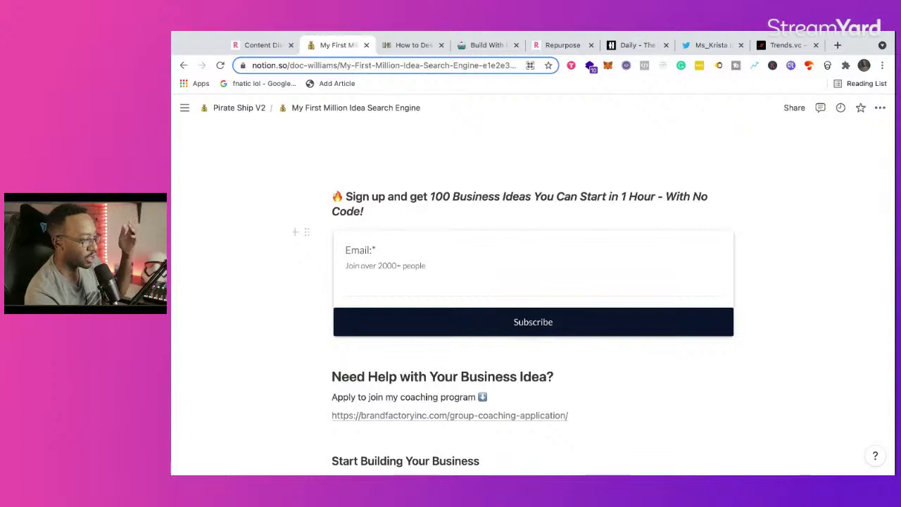
pyautogui.scroll(-3, 379, 246)
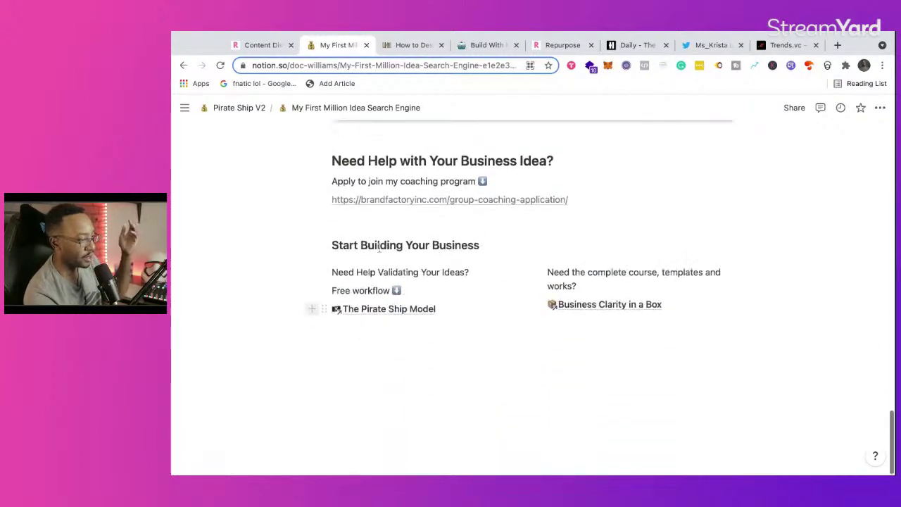
pyautogui.scroll(10, 430, 387)
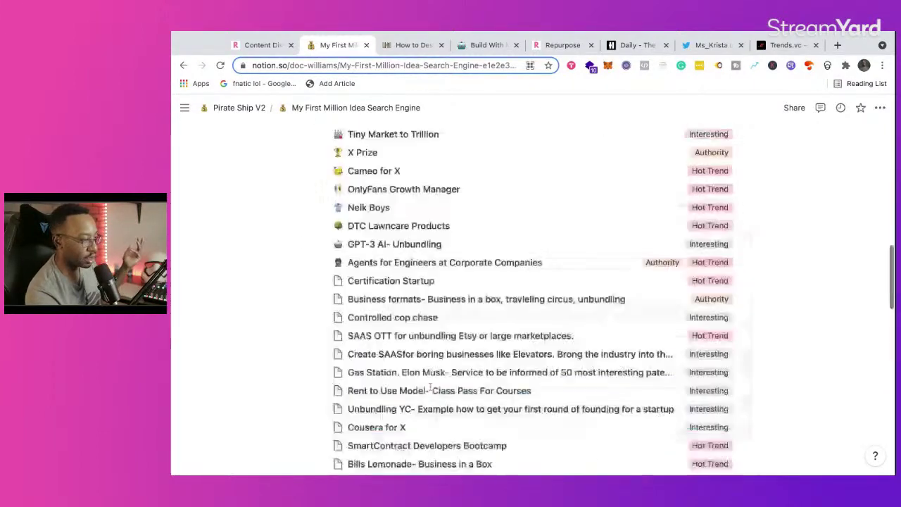
pyautogui.scroll(10, 430, 387)
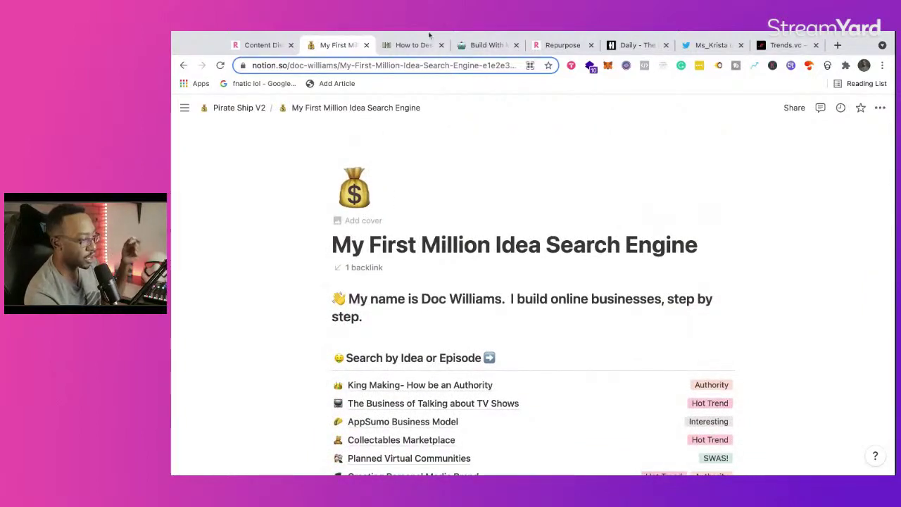
# Reorder the browser tabs so the content campaigns page precedes My First Million, and return to the campaigns page.
pyautogui.moveTo(415, 45); pyautogui.dragTo(350, 46)
pyautogui.click(407, 45)
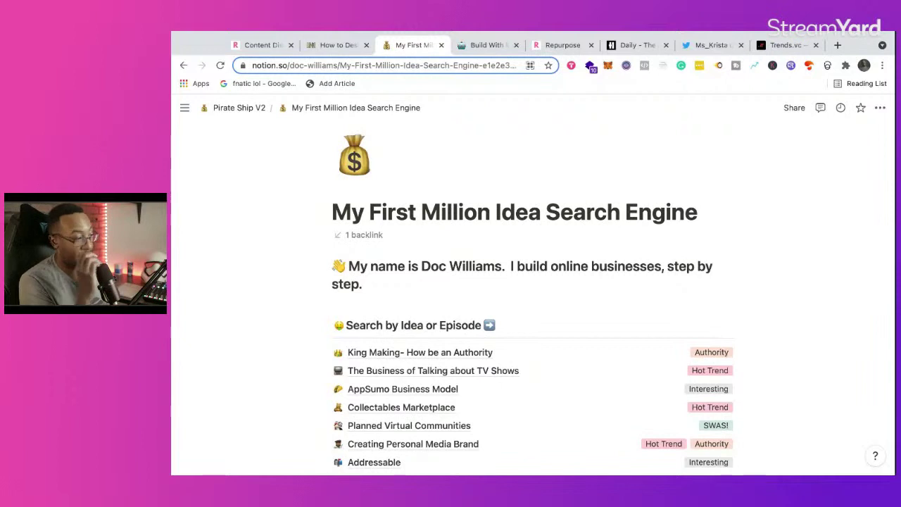
pyautogui.click(342, 50)
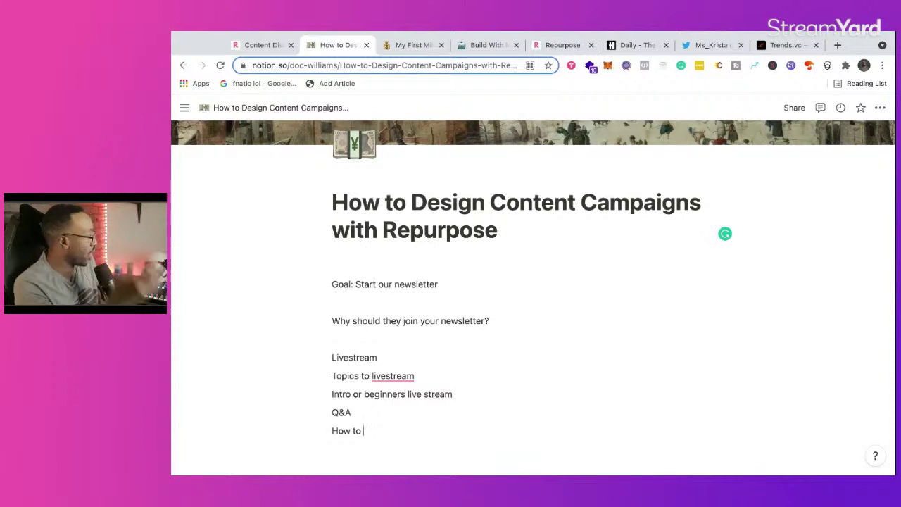
# Begin a new line with "cybersecurity-" below "How to", separated from the livestream topics by empty lines.
pyautogui.scroll(-1, 431, 271)
pyautogui.scroll(-3, 432, 270)
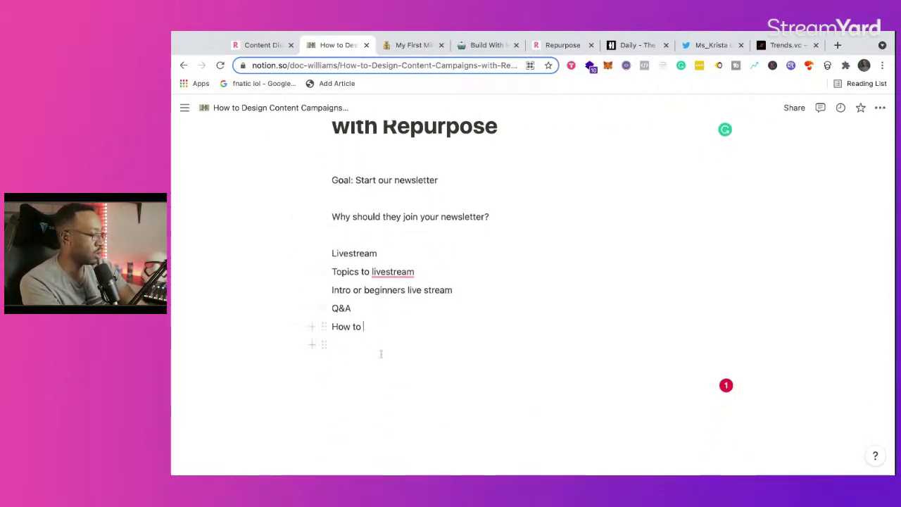
pyautogui.press('Return')
pyautogui.press('Return')
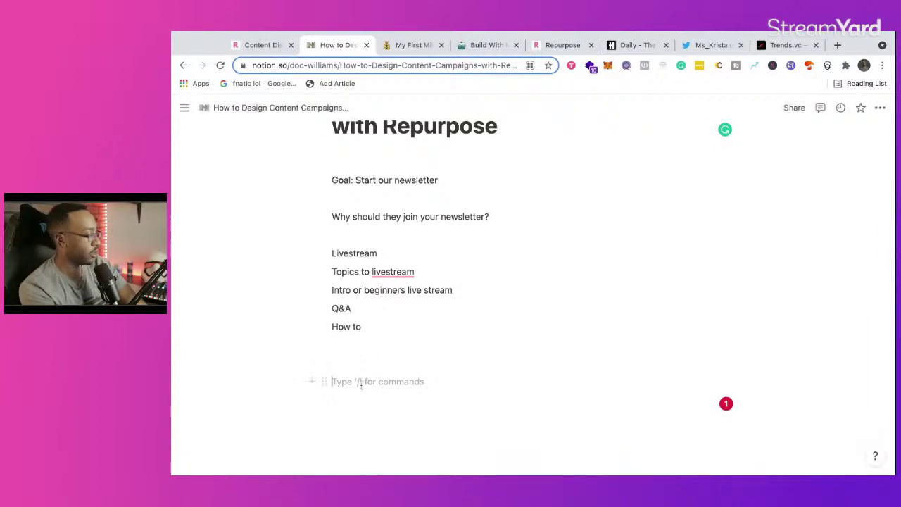
pyautogui.write('cyber ')
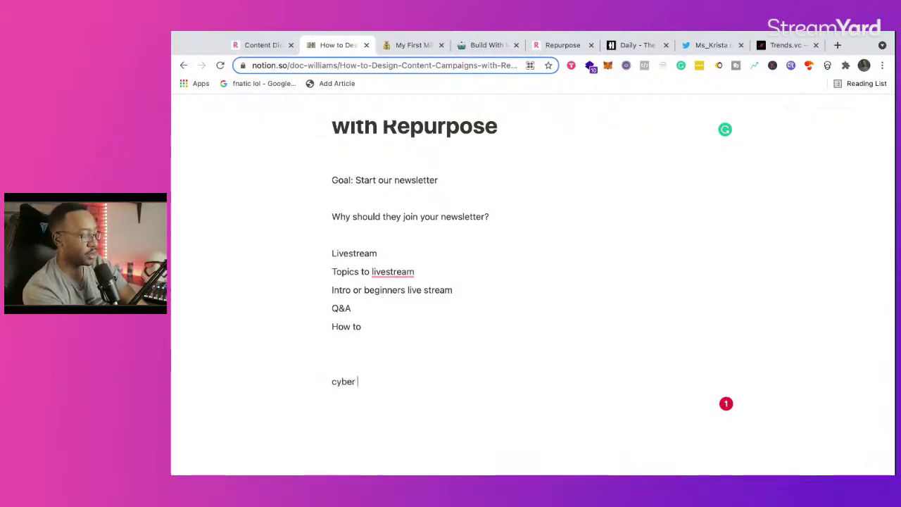
pyautogui.write('security')
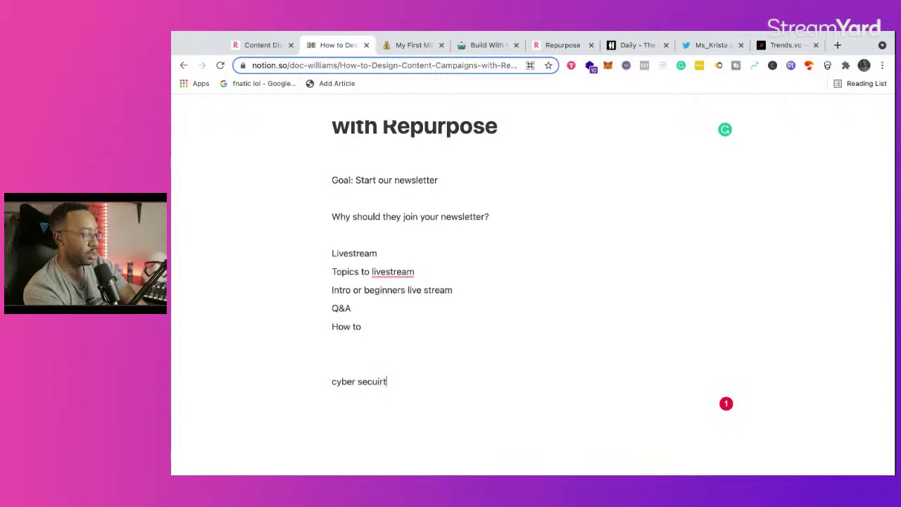
pyautogui.press('BackSpace')
pyautogui.press('BackSpace')
pyautogui.press('BackSpace')
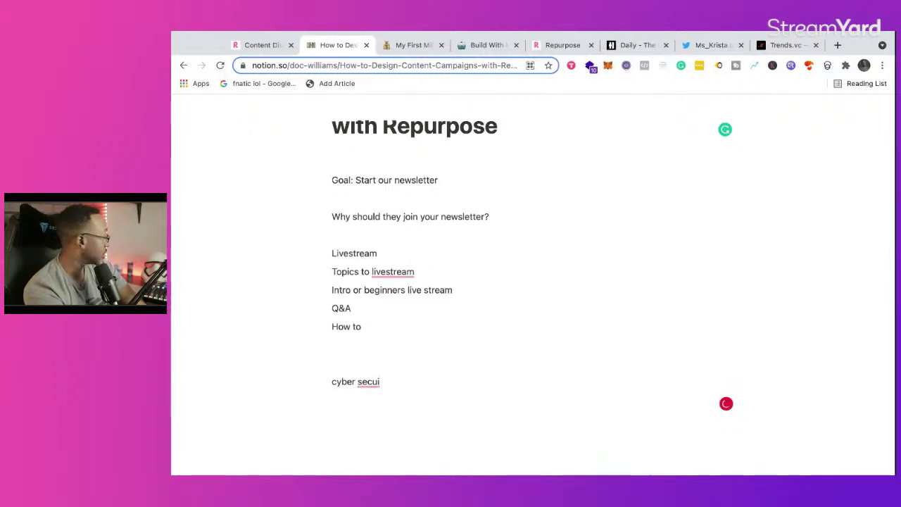
pyautogui.press('BackSpace')
pyautogui.press('BackSpace')
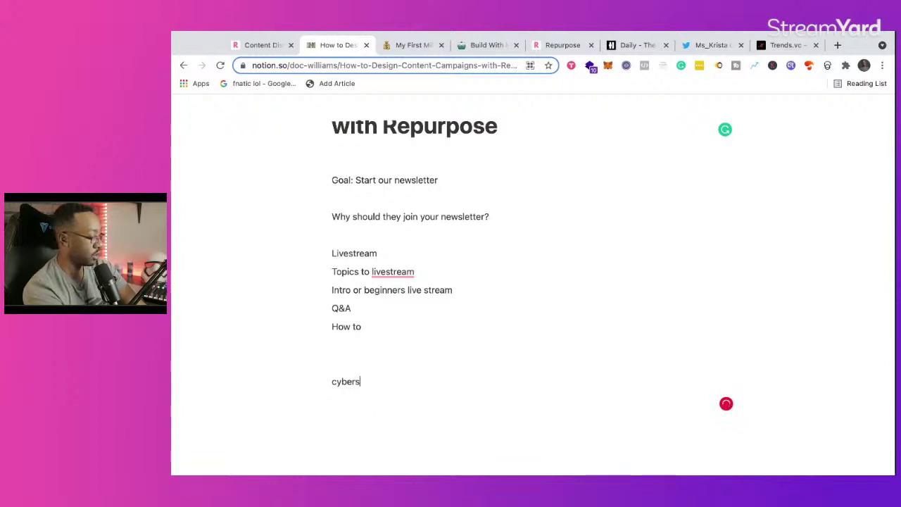
pyautogui.write('ecurity-')
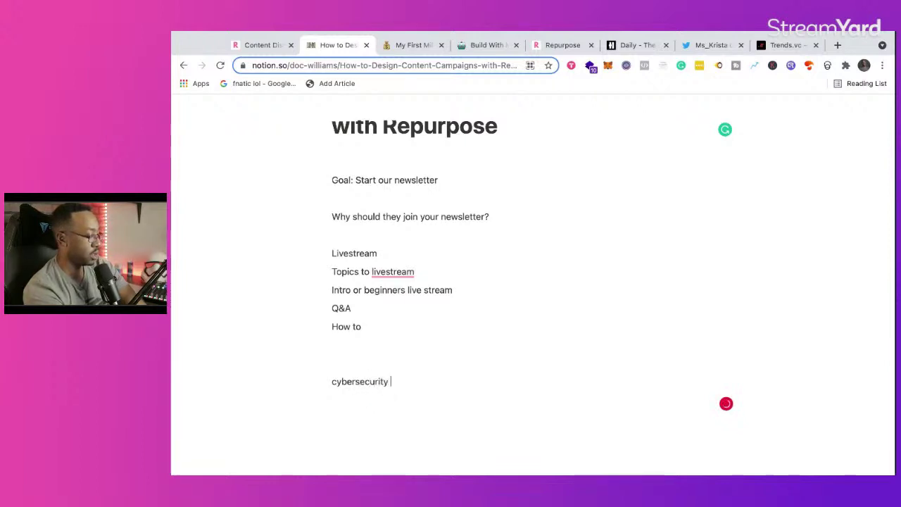
pyautogui.press('BackSpace')
pyautogui.write('- ')
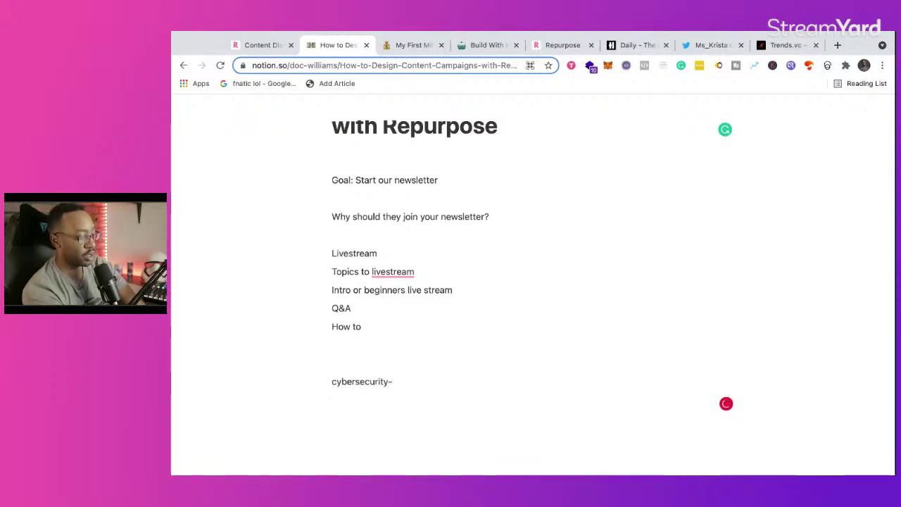
# Complete the cybersecurity line with "what value are you exchanging for the newsletter?".
pyautogui.write('what')
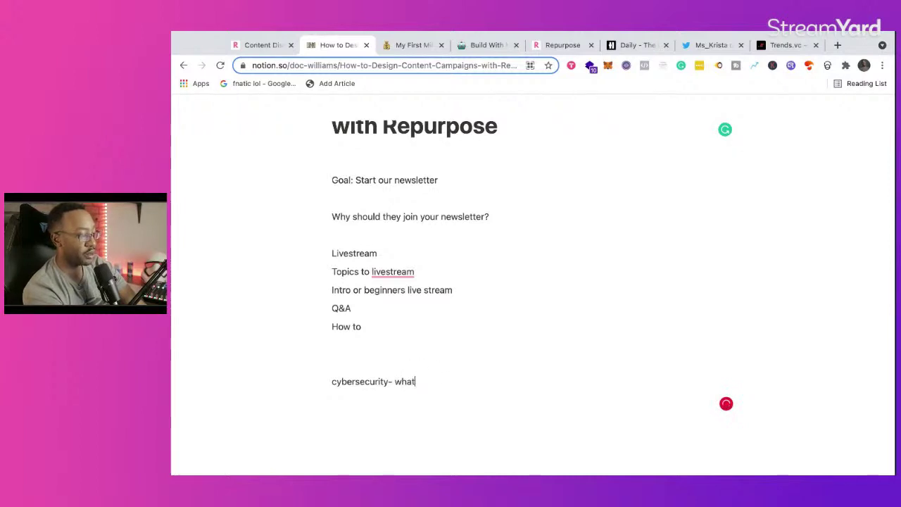
pyautogui.write(' arealue are yo')
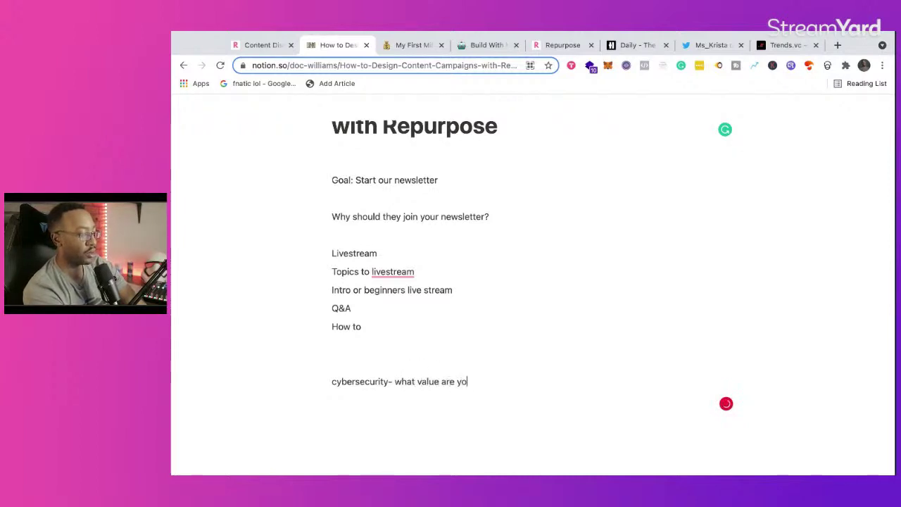
pyautogui.write('u exchanging ')
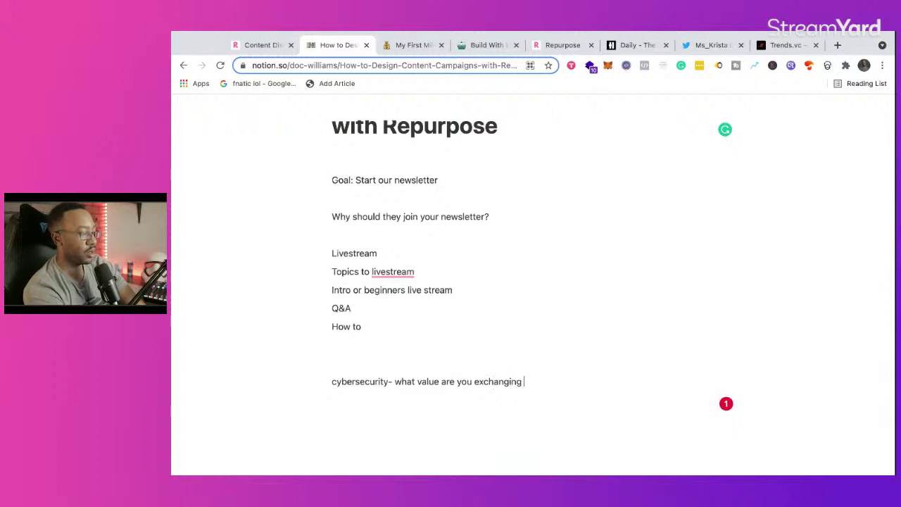
pyautogui.write('for the newsletter?')
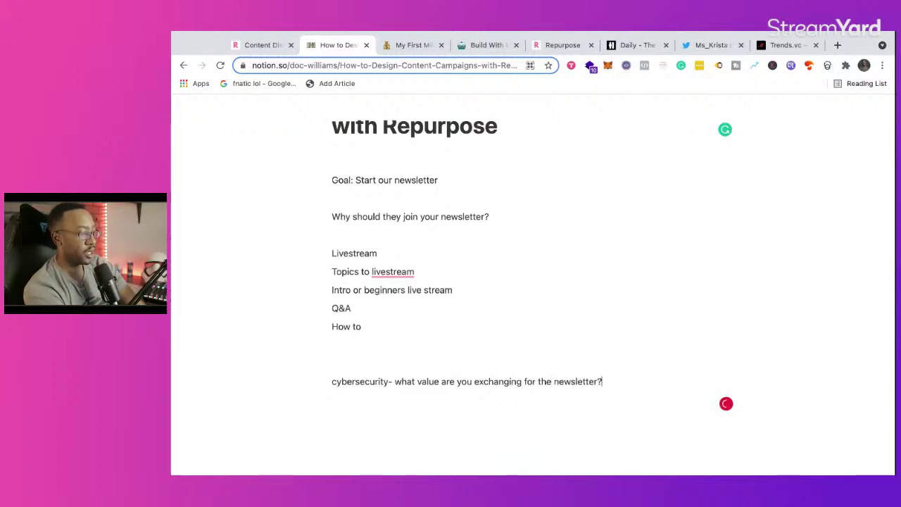
# Add the line "Cheatsheet, a resource guide" below the cybersecurity question, accepting the suggested article correction.
pyautogui.press('Return')
pyautogui.write('Cha')
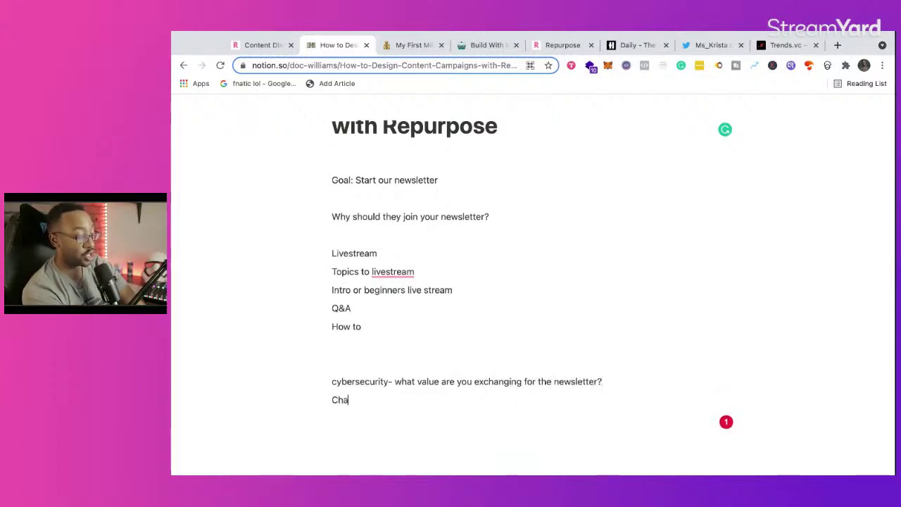
pyautogui.press('BackSpace')
pyautogui.write('eatshe')
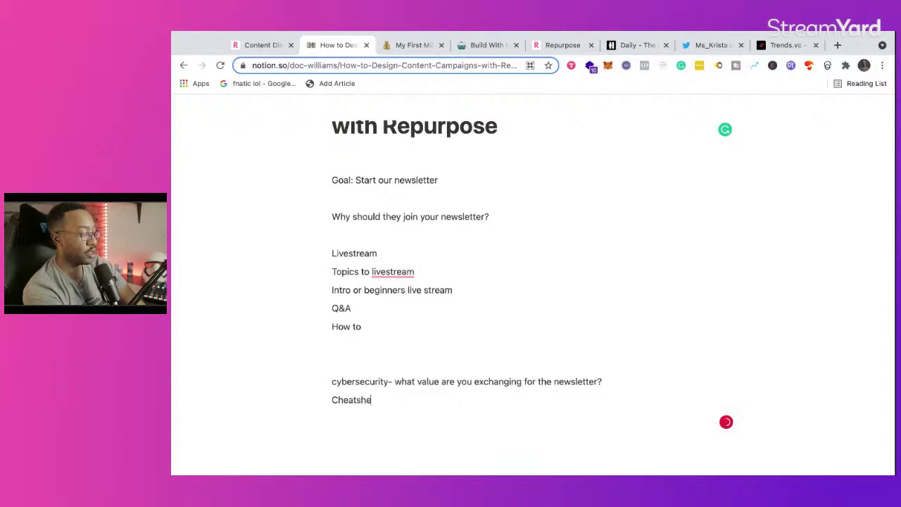
pyautogui.write('et, resourc')
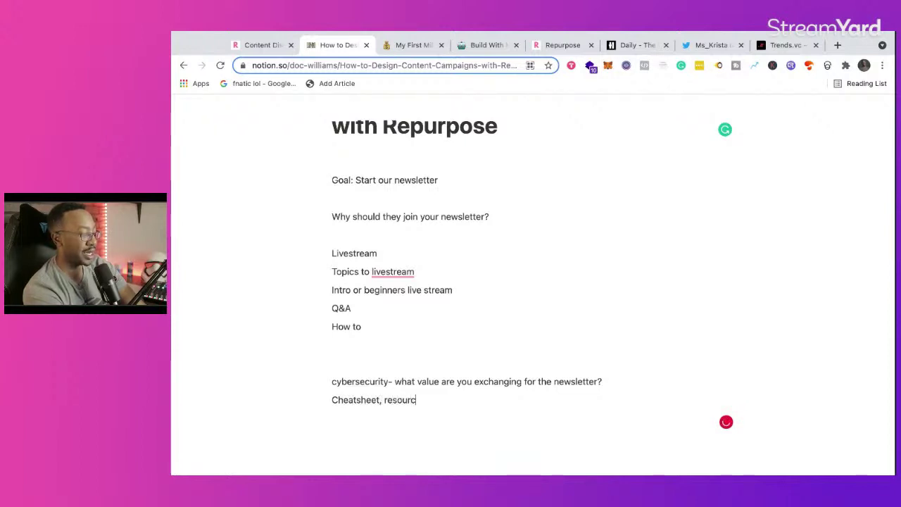
pyautogui.write('e guide')
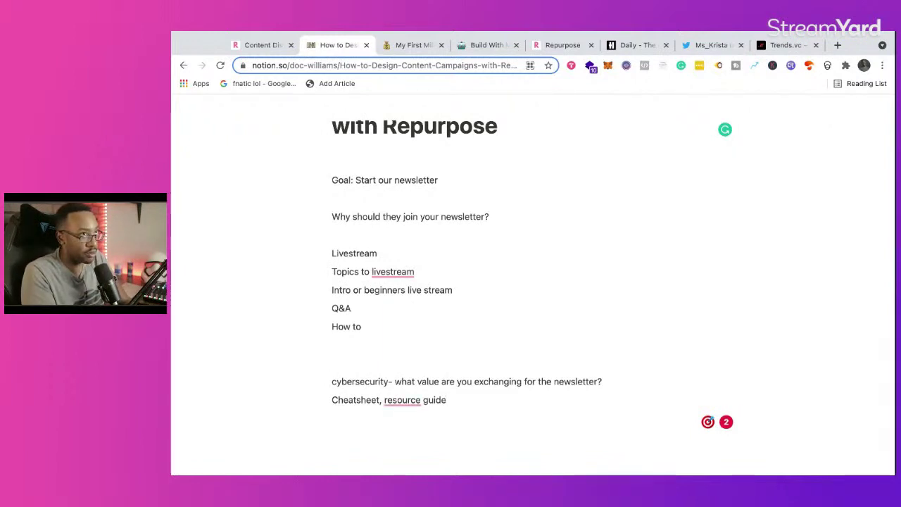
pyautogui.moveTo(407, 405)
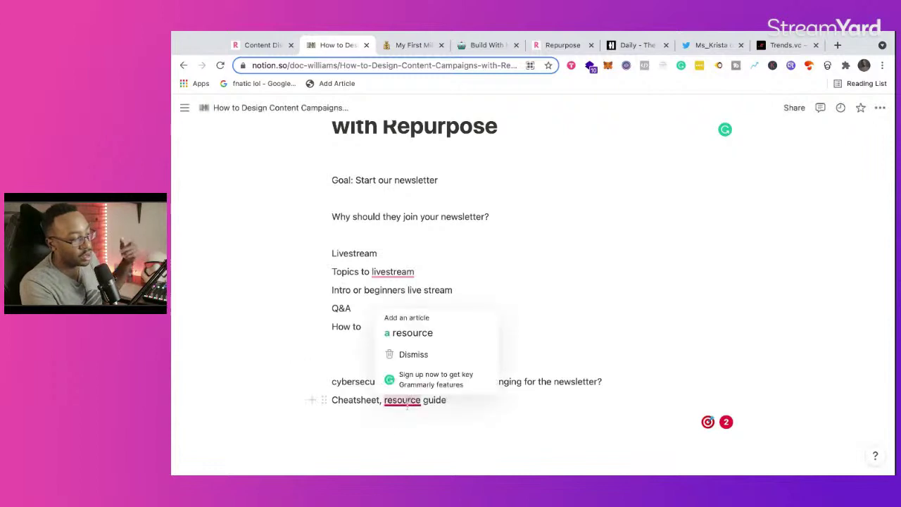
pyautogui.click(413, 333)
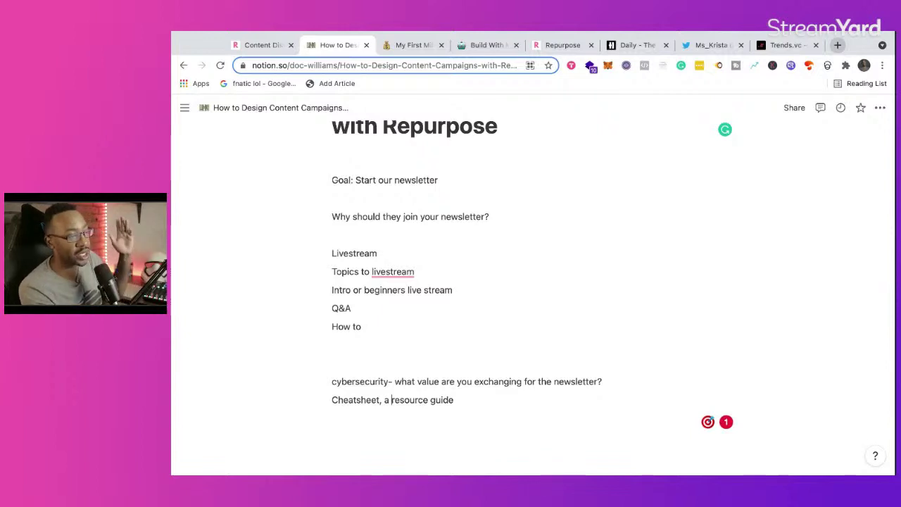
# Search Google in a new tab for "beacon", refine the search to "beacon lead magnet", and open the Beacon website.
pyautogui.click(837, 44)
pyautogui.write('beacon')
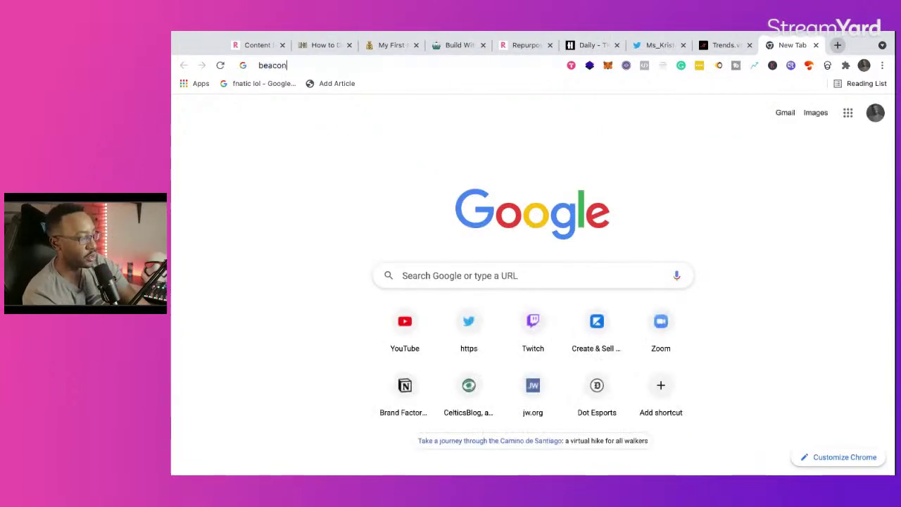
pyautogui.press('Return')
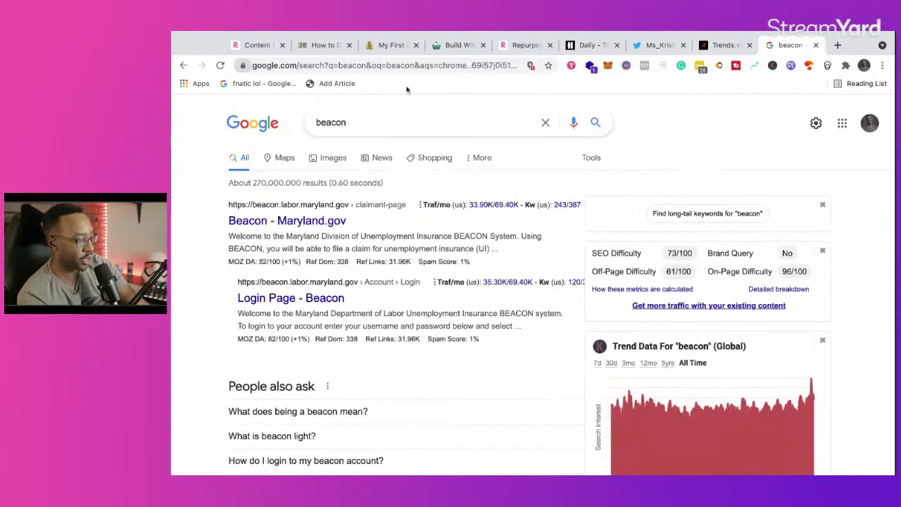
pyautogui.click(412, 121)
pyautogui.write('lead magn')
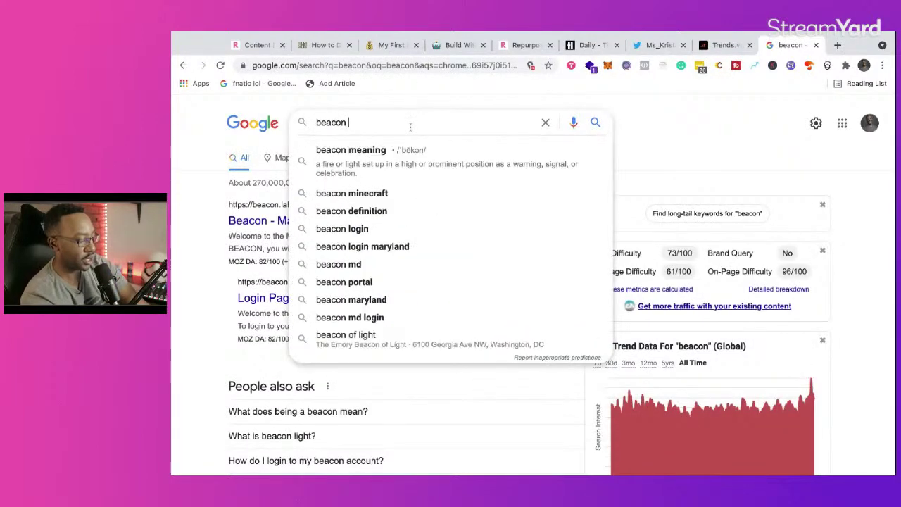
pyautogui.write('et')
pyautogui.press('Return')
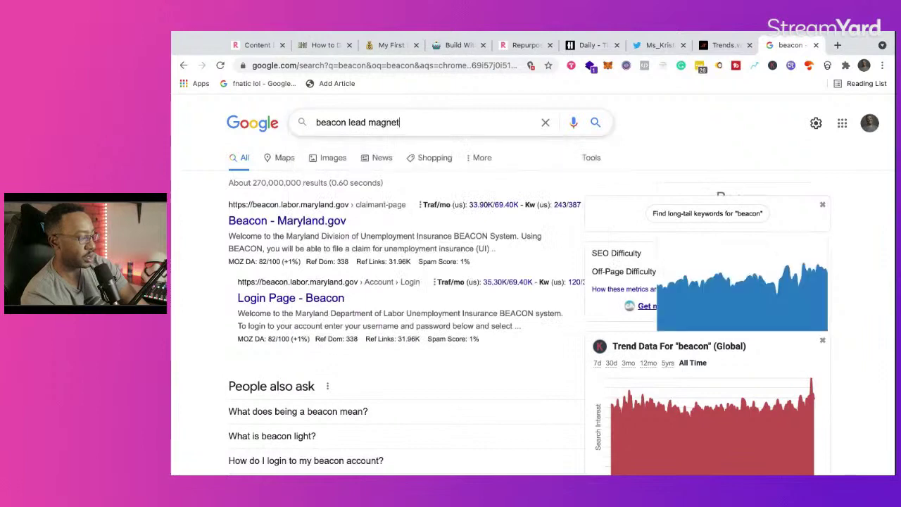
pyautogui.click(350, 223)
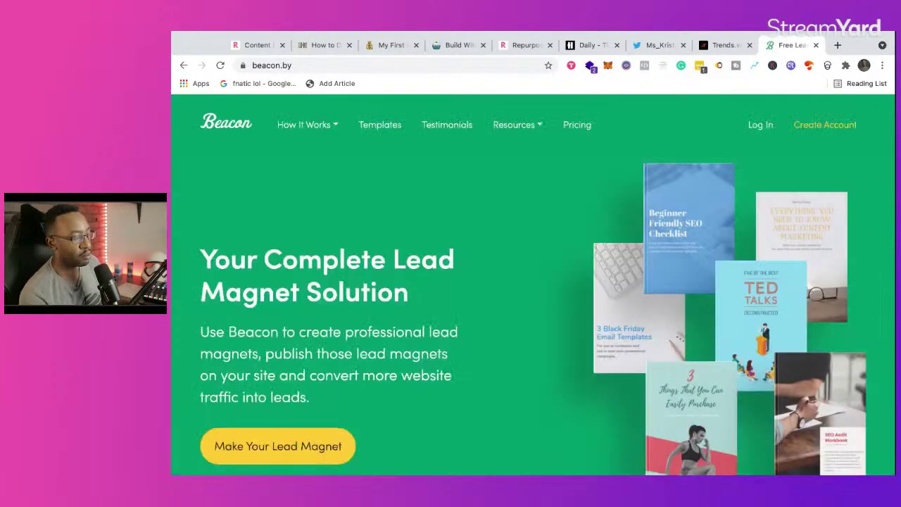
# Look through Beacon's home page on lead magnets, dismissing the email lessons sign-up form, and return to its beginning.
pyautogui.scroll(-10, 412, 398)
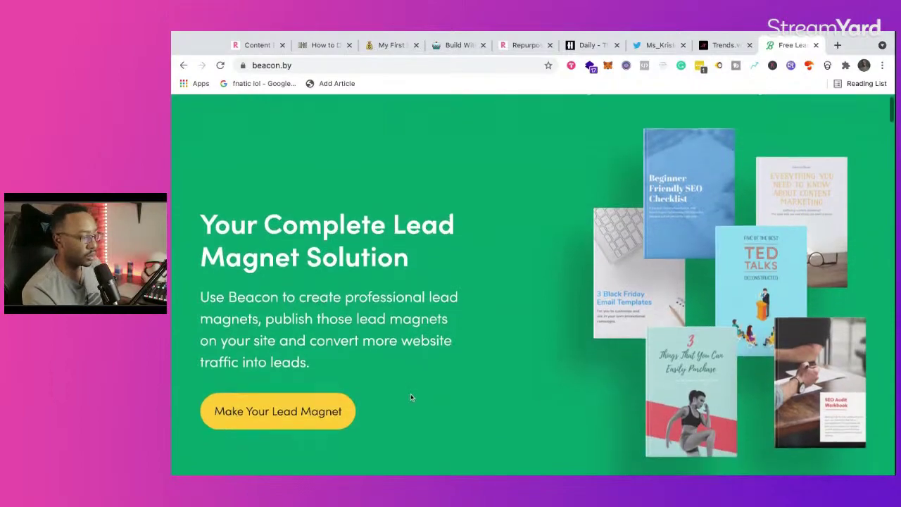
pyautogui.scroll(-8, 497, 280)
pyautogui.scroll(5, 498, 280)
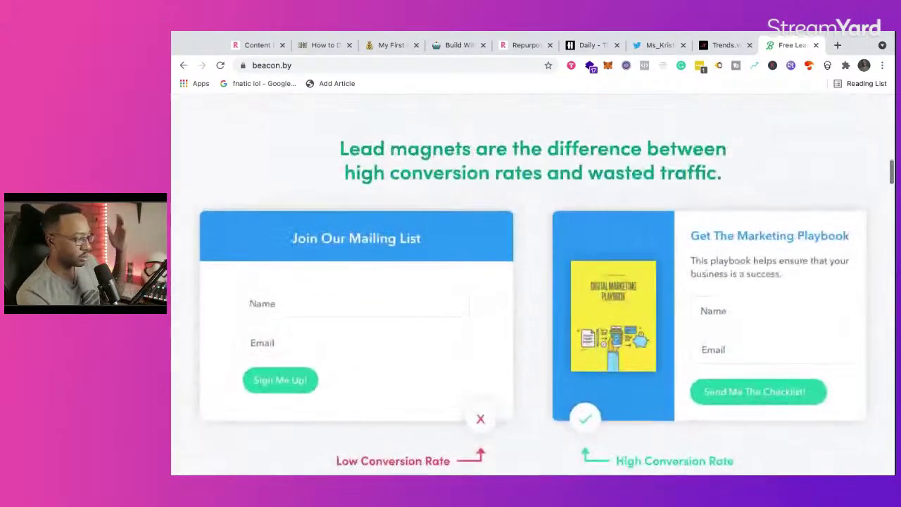
pyautogui.scroll(-5, 497, 280)
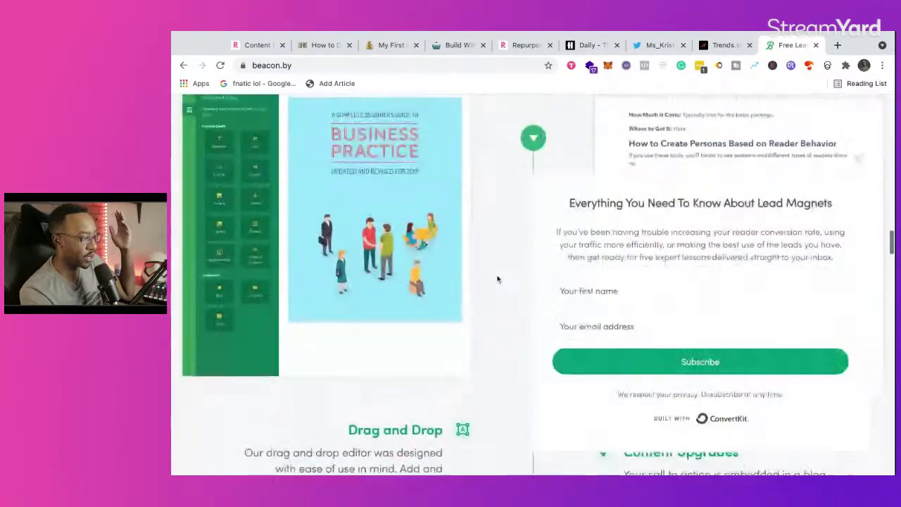
pyautogui.click(858, 161)
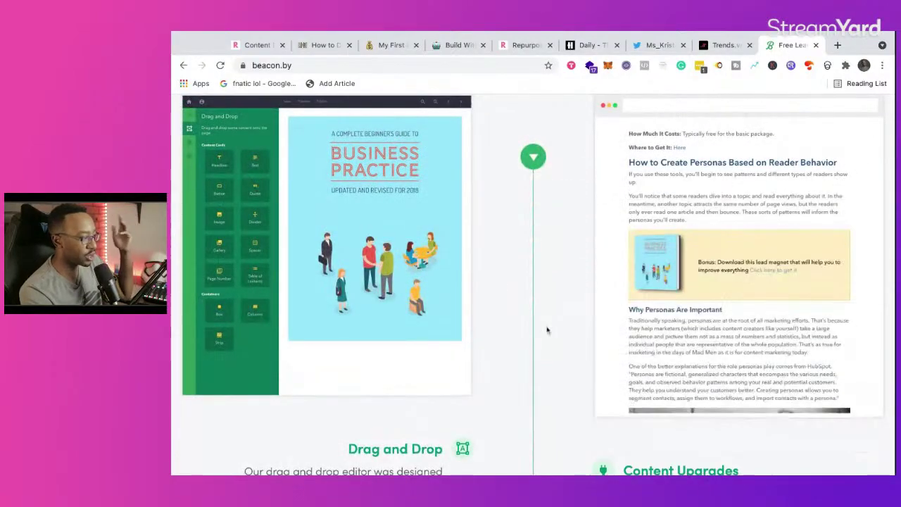
pyautogui.scroll(-10, 545, 329)
pyautogui.scroll(-5, 547, 330)
pyautogui.scroll(20, 547, 331)
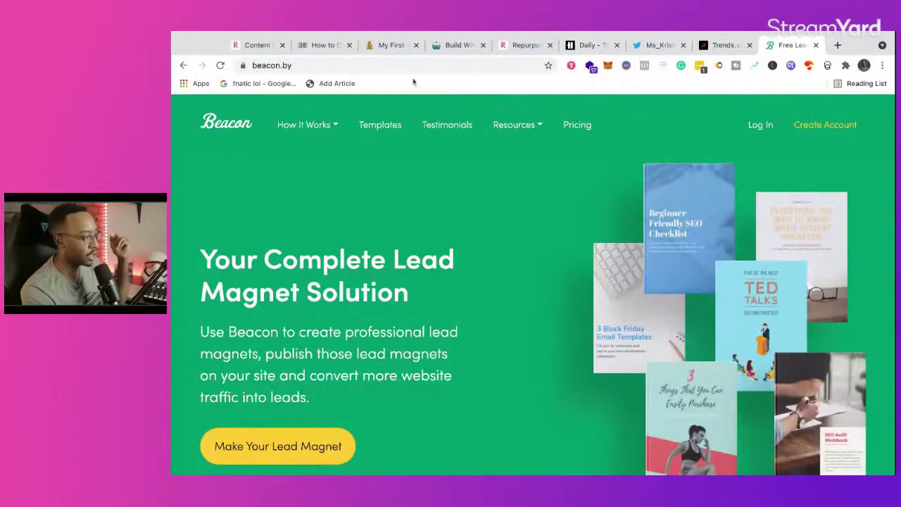
# Show the My First Million Idea Search Engine page as an example and return to the content campaigns page.
pyautogui.click(382, 48)
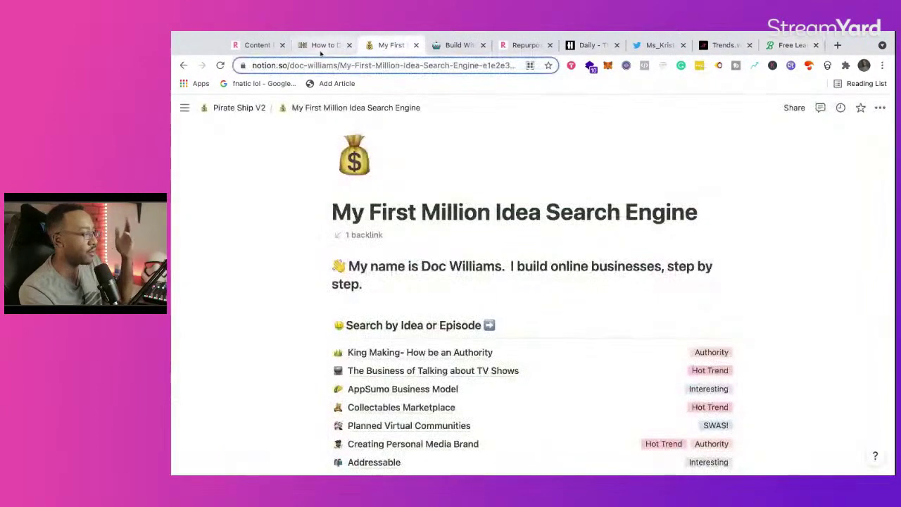
pyautogui.click(321, 50)
pyautogui.click(393, 48)
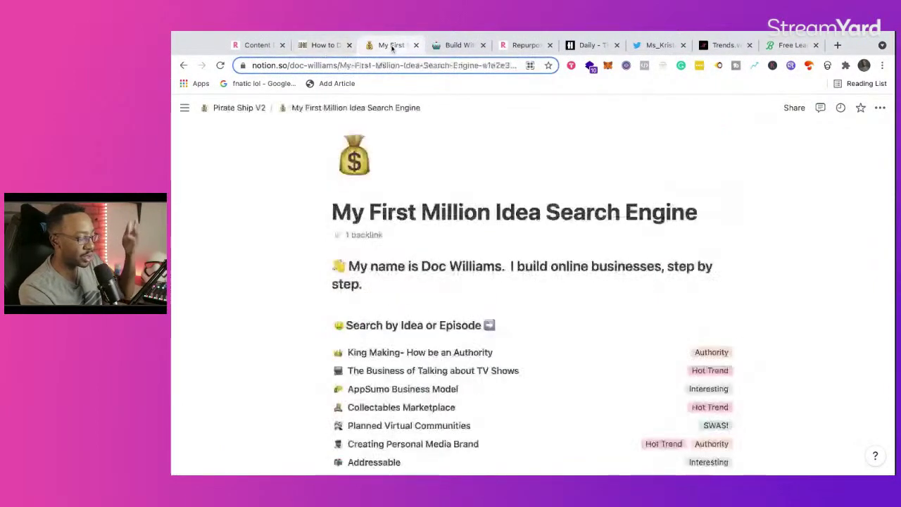
pyautogui.click(320, 47)
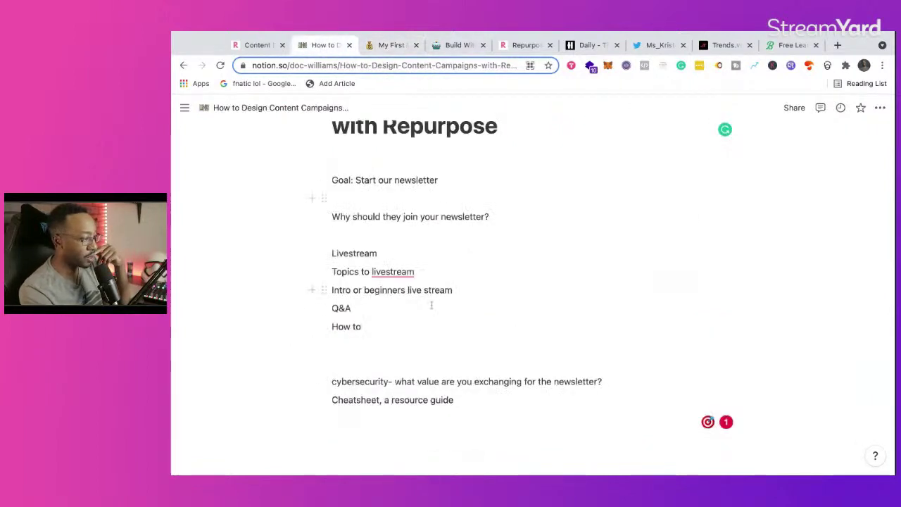
# Add the line "Going Live" below the cheatsheet line, separated by an empty line, and start a new line beneath it.
pyautogui.click(468, 398)
pyautogui.press('Return')
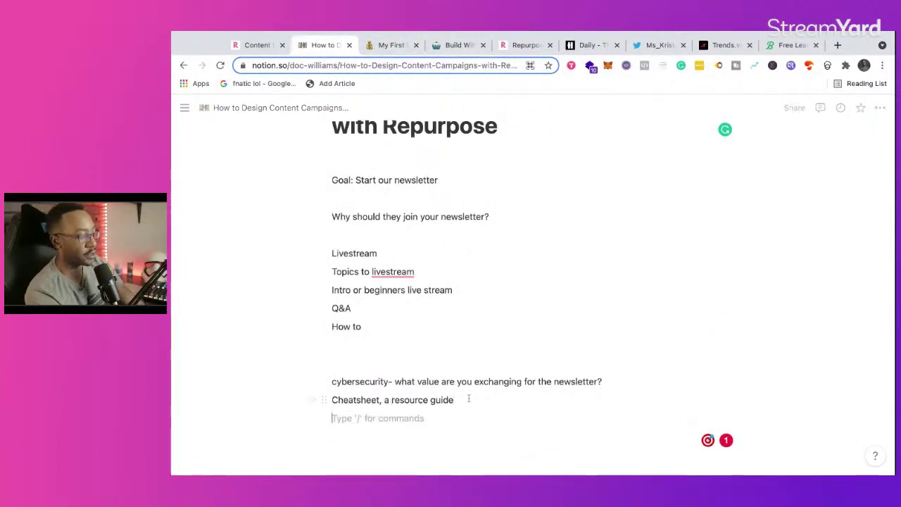
pyautogui.press('Return')
pyautogui.write('Going ')
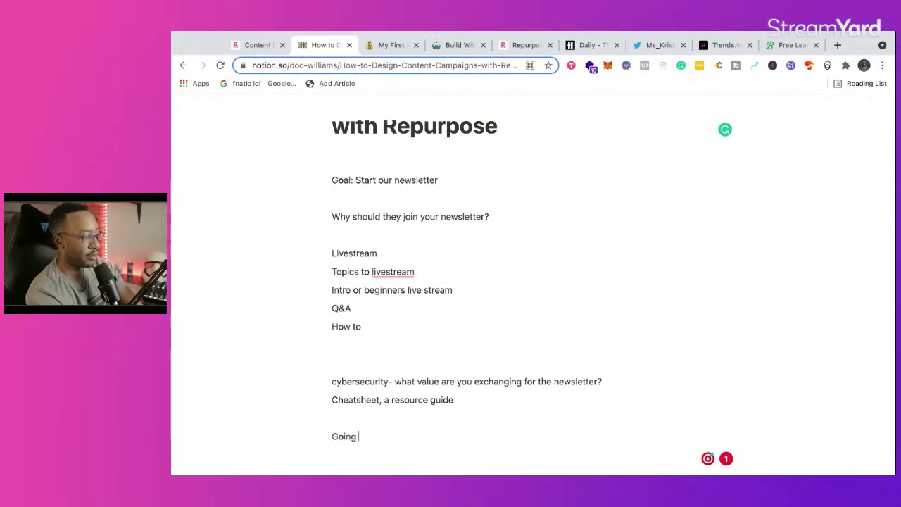
pyautogui.write('Live')
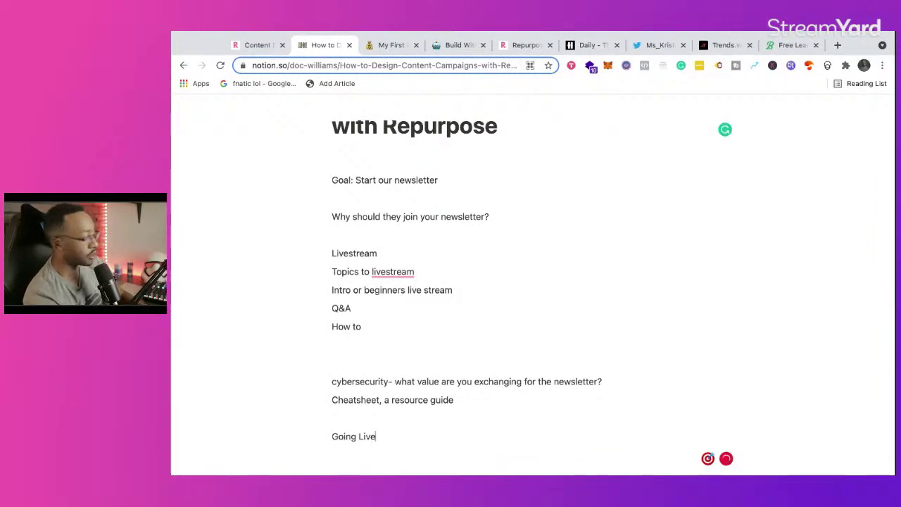
pyautogui.press('Return')
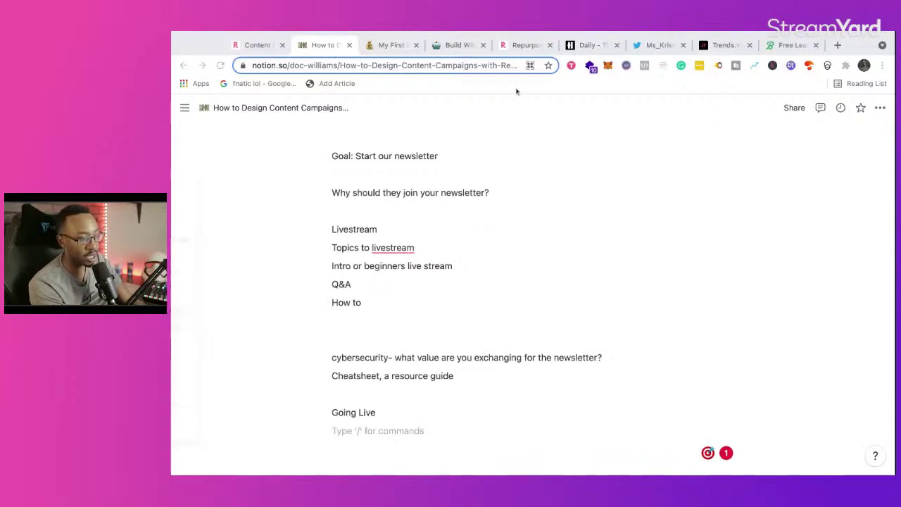
# Review the tweet asking how to build an email newsletter around a Repurpose.io business and return to the content campaigns page.
pyautogui.click(655, 46)
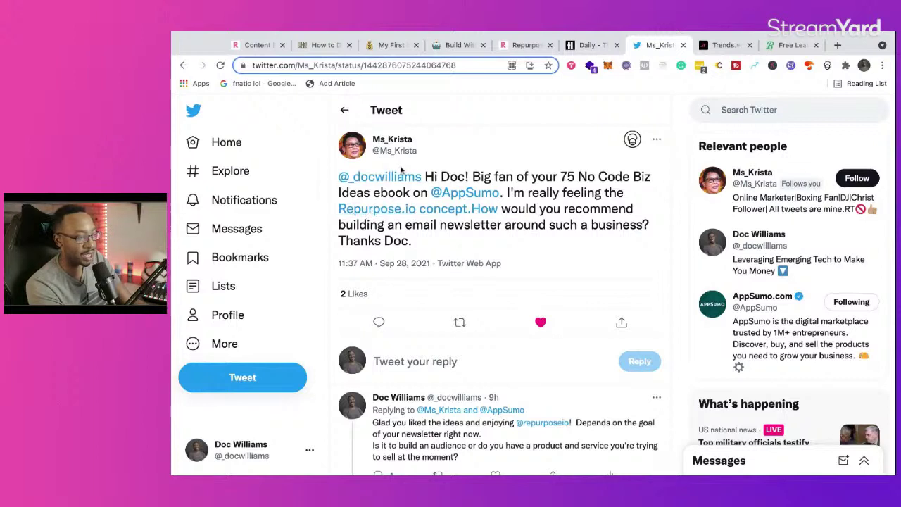
pyautogui.click(324, 45)
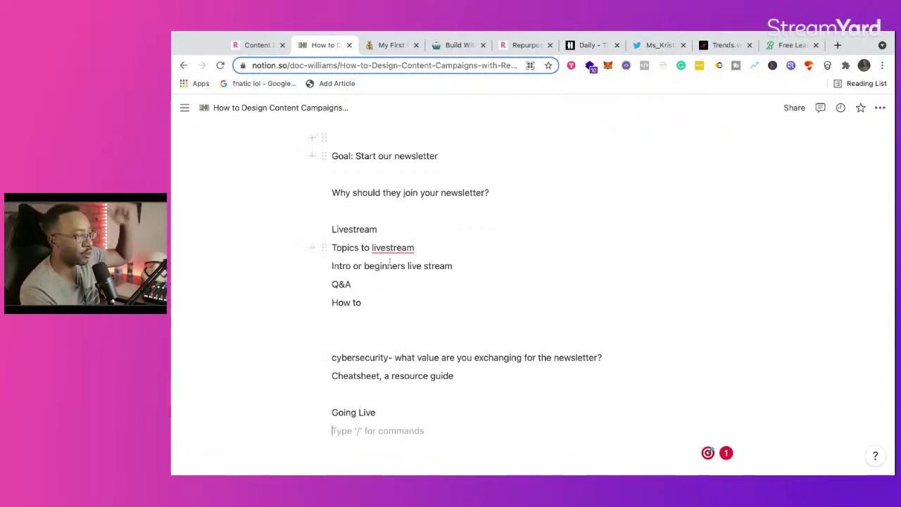
# Open Past Builds from the Build With Me page and look through its list of episodes.
pyautogui.click(450, 47)
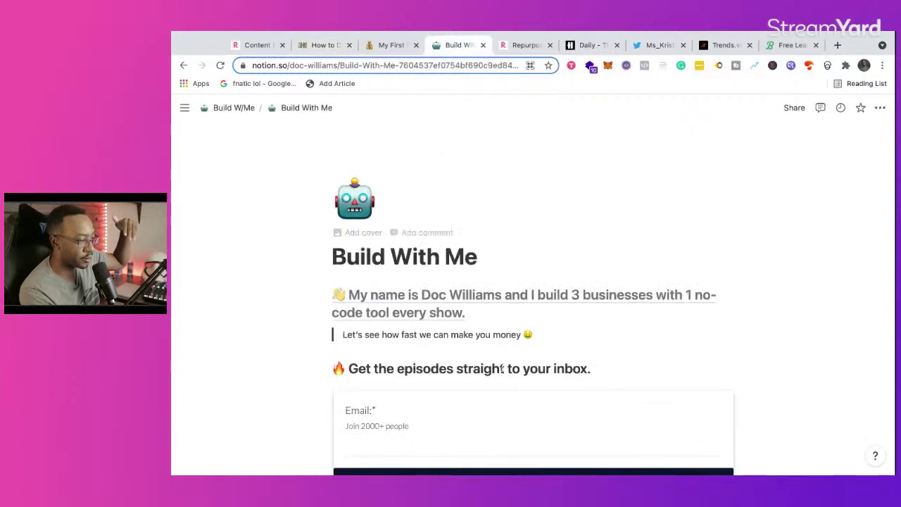
pyautogui.scroll(-10, 502, 367)
pyautogui.scroll(-10, 503, 367)
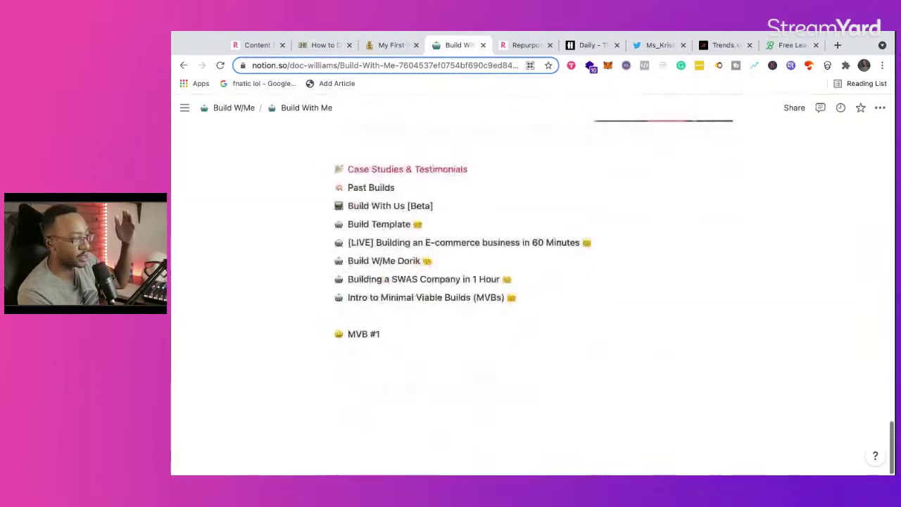
pyautogui.click(386, 187)
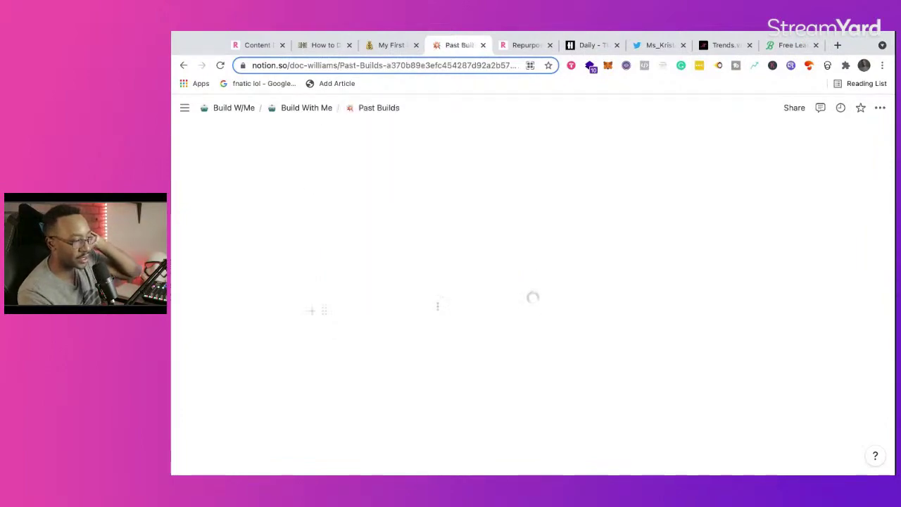
pyautogui.scroll(-20, 438, 318)
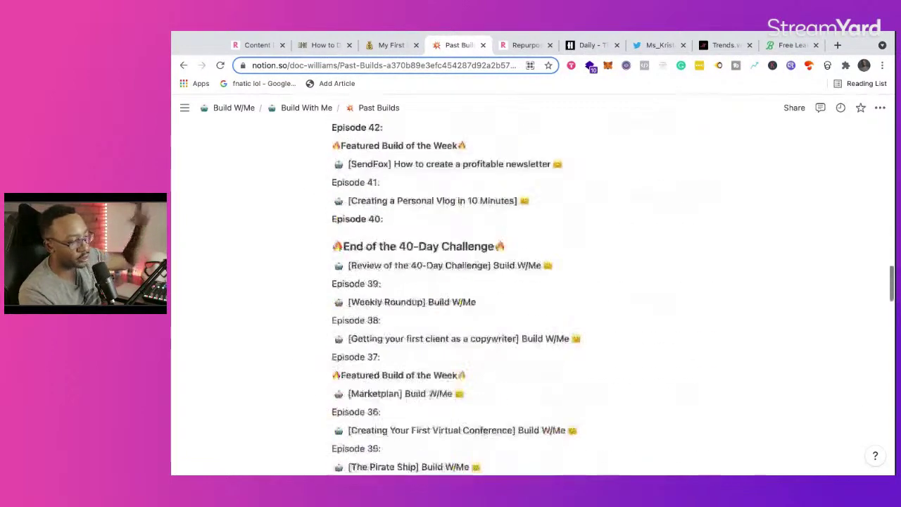
pyautogui.scroll(18, 430, 396)
pyautogui.scroll(2, 429, 396)
pyautogui.scroll(-20, 430, 396)
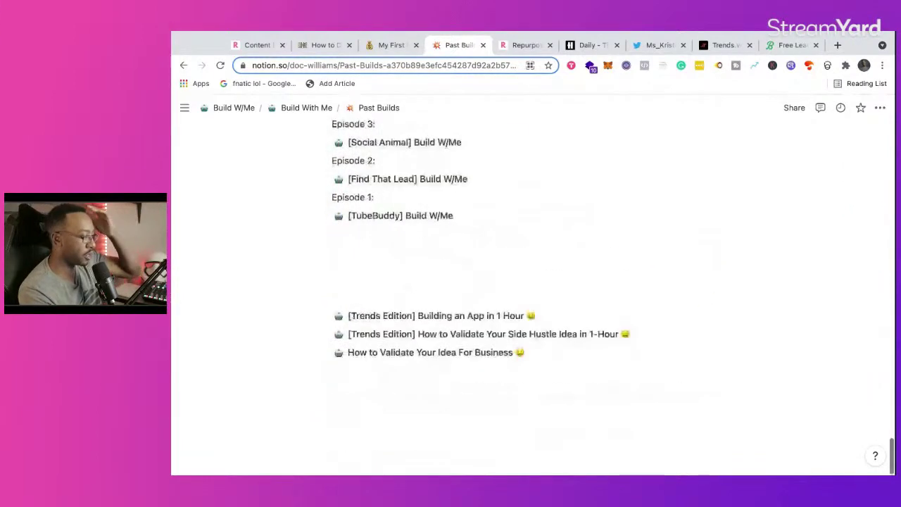
# Open the Episode 1 TubeBuddy build and read its introduction, featured tool, intended audience and basic skills needed.
pyautogui.click(381, 216)
pyautogui.scroll(-5, 381, 215)
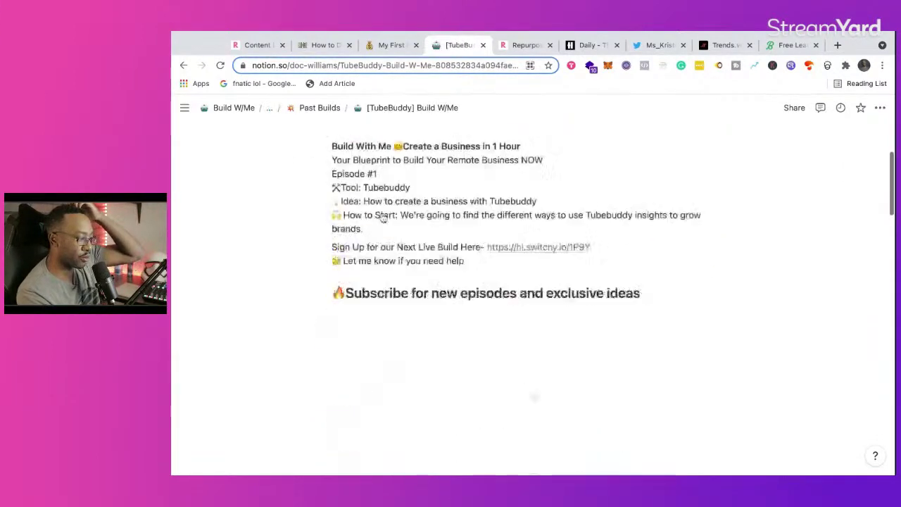
pyautogui.scroll(5, 531, 244)
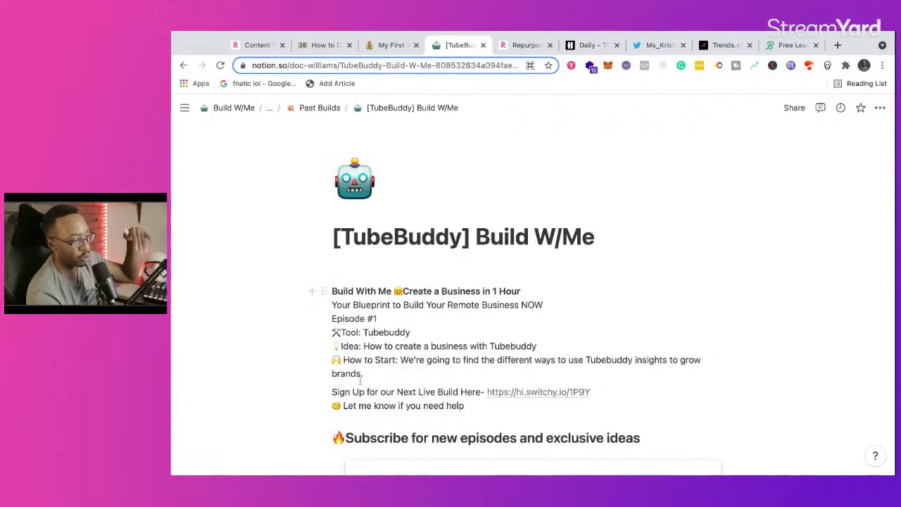
pyautogui.scroll(-10, 360, 381)
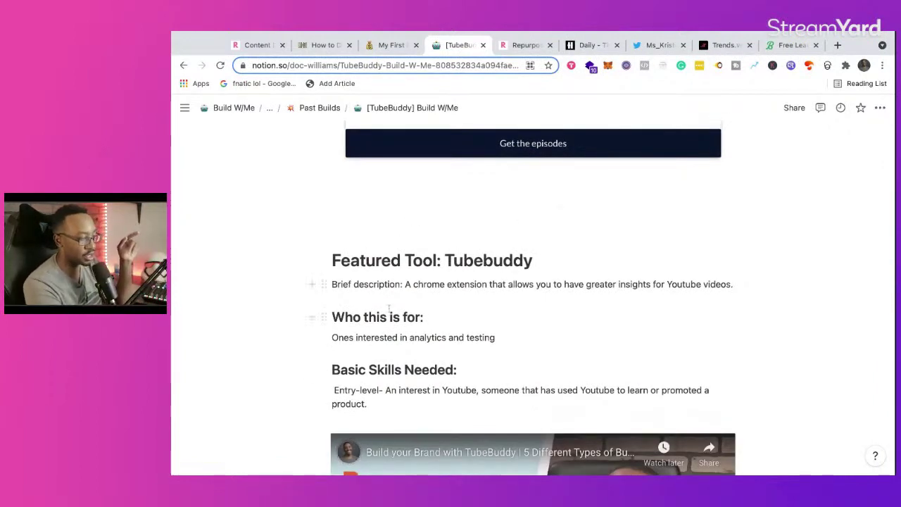
pyautogui.scroll(-1, 416, 239)
pyautogui.scroll(-2, 398, 306)
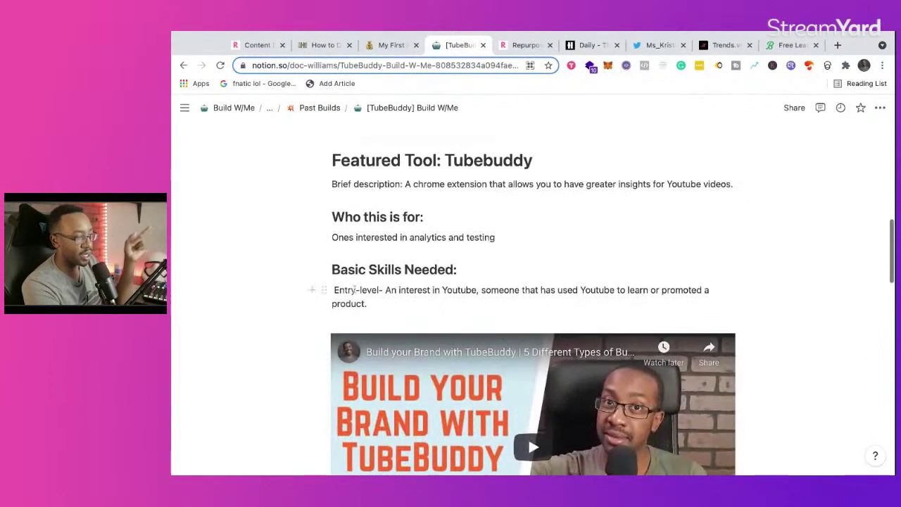
pyautogui.scroll(-2, 435, 301)
# Examine the TubeBuddy build's five business ideas, the "How would I start?" advice and the assignment details.
pyautogui.scroll(-4, 481, 168)
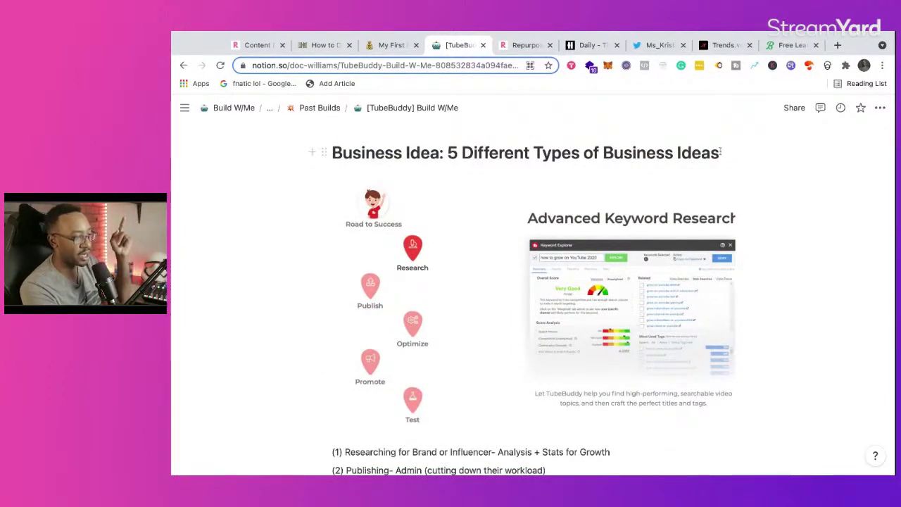
pyautogui.scroll(-4, 720, 151)
pyautogui.scroll(2, 397, 341)
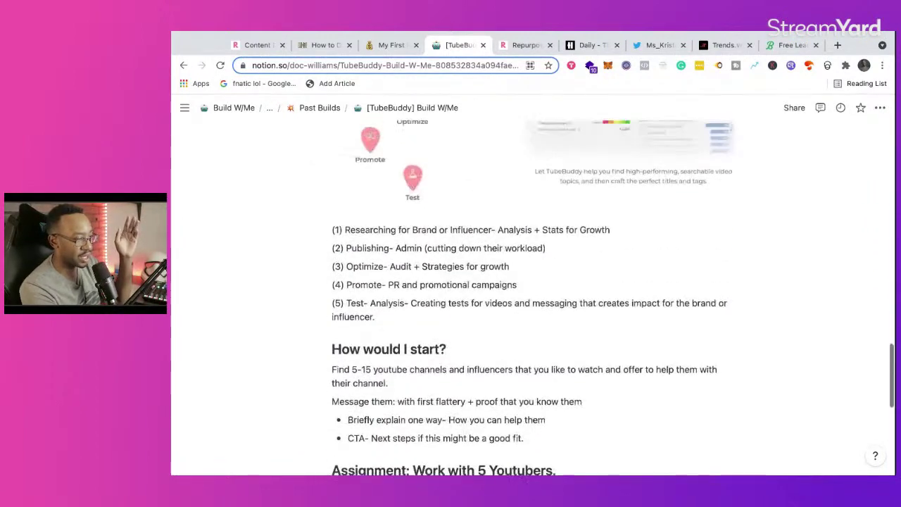
pyautogui.scroll(-1, 397, 340)
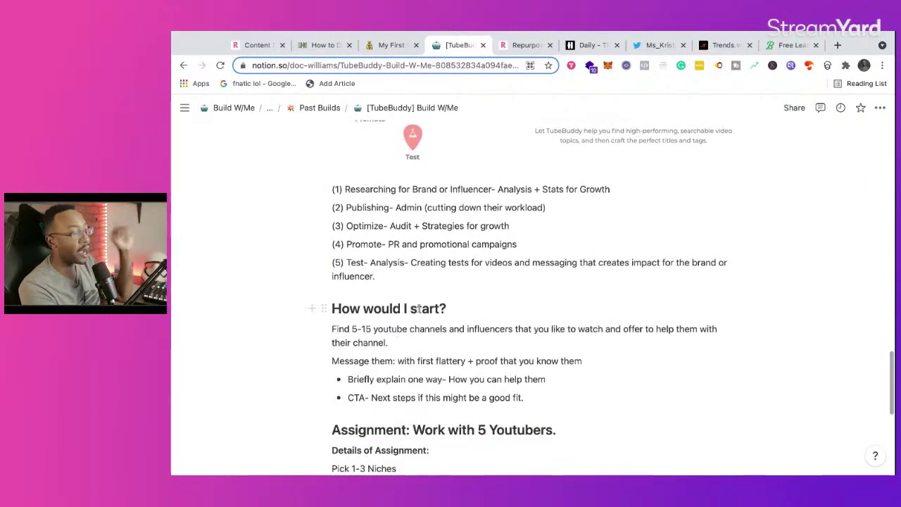
pyautogui.scroll(-2, 486, 311)
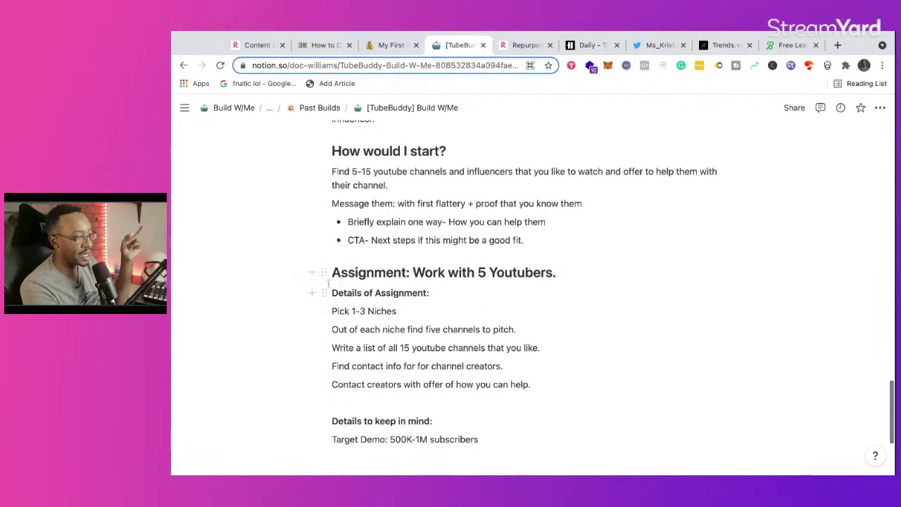
pyautogui.scroll(1, 567, 278)
pyautogui.scroll(2, 567, 278)
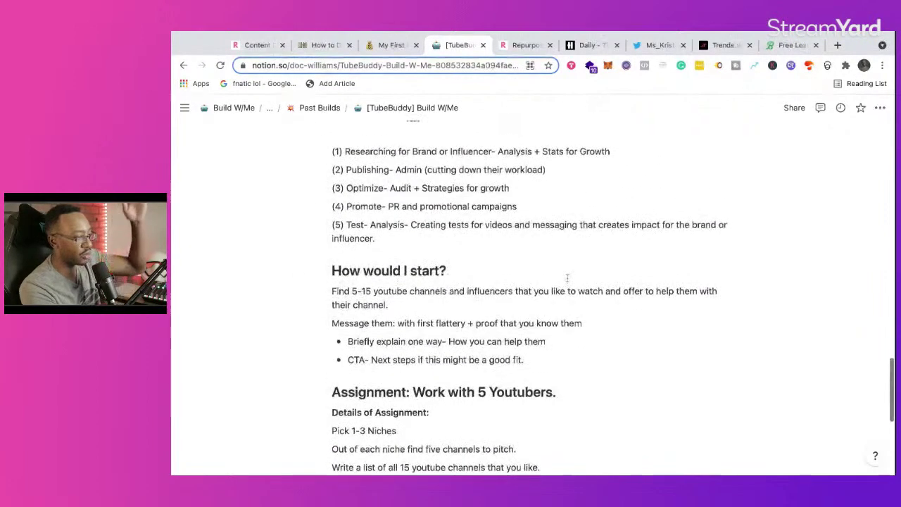
pyautogui.scroll(-1, 568, 278)
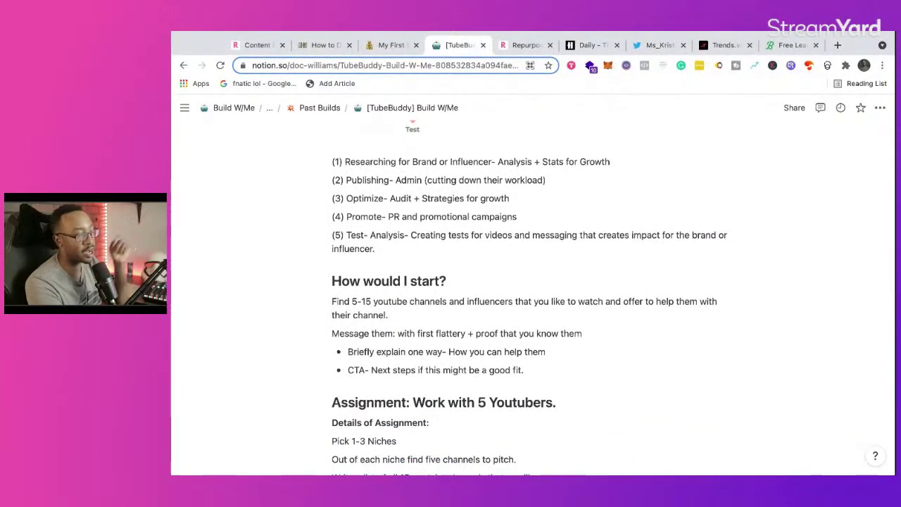
pyautogui.scroll(5, 483, 252)
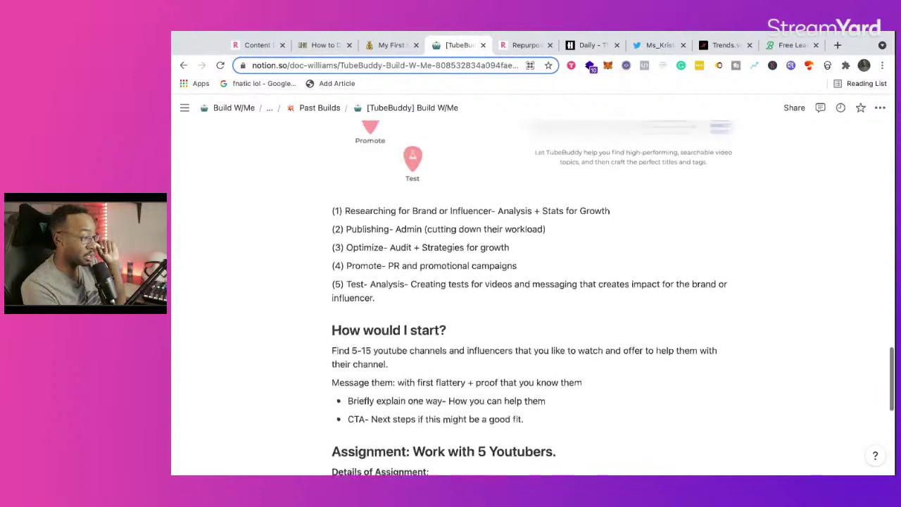
# Review how to start and the assignment of working with five YouTubers on the TubeBuddy build page.
pyautogui.scroll(-3, 483, 252)
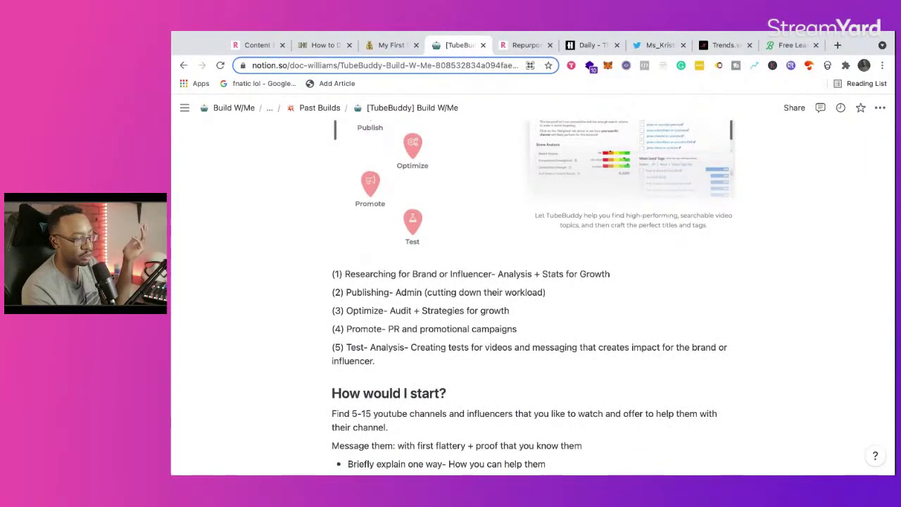
pyautogui.scroll(-2, 483, 253)
pyautogui.scroll(-2, 398, 208)
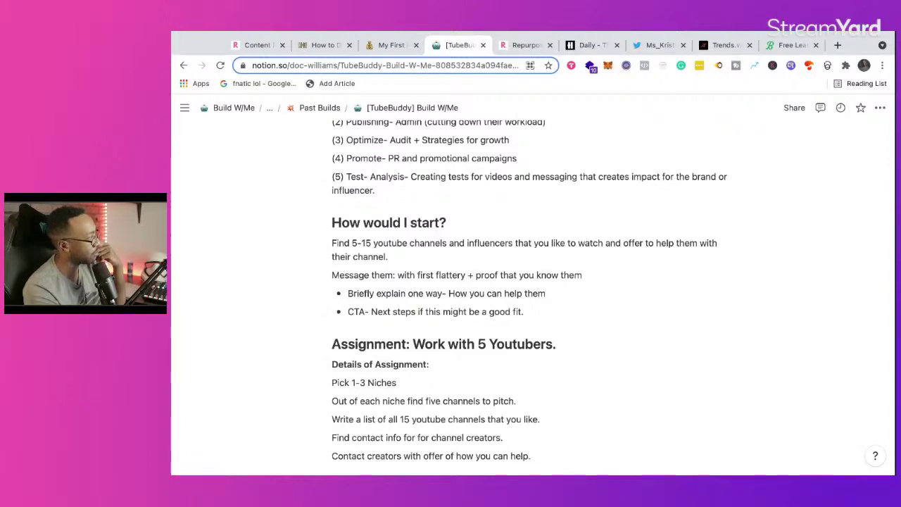
pyautogui.scroll(20, 532, 295)
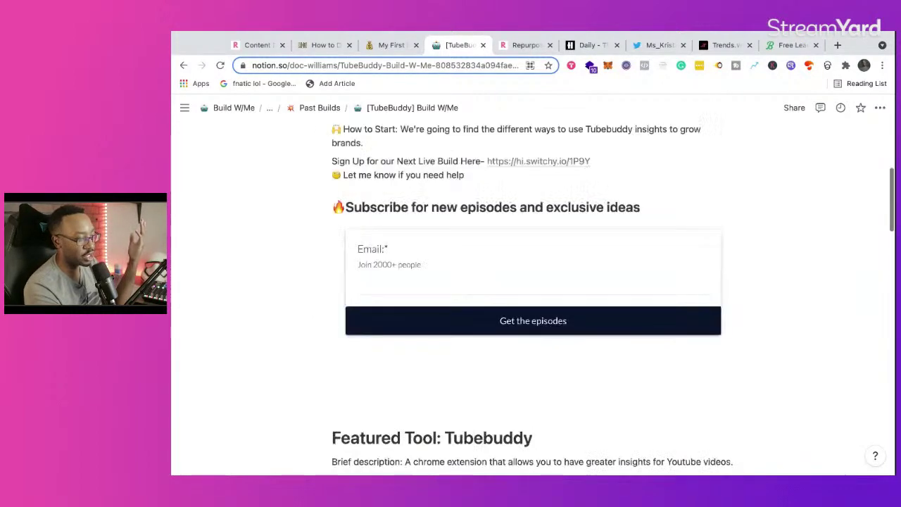
# Return to the Past Builds list and open the Episode 72 Pory.io build.
pyautogui.click(186, 66)
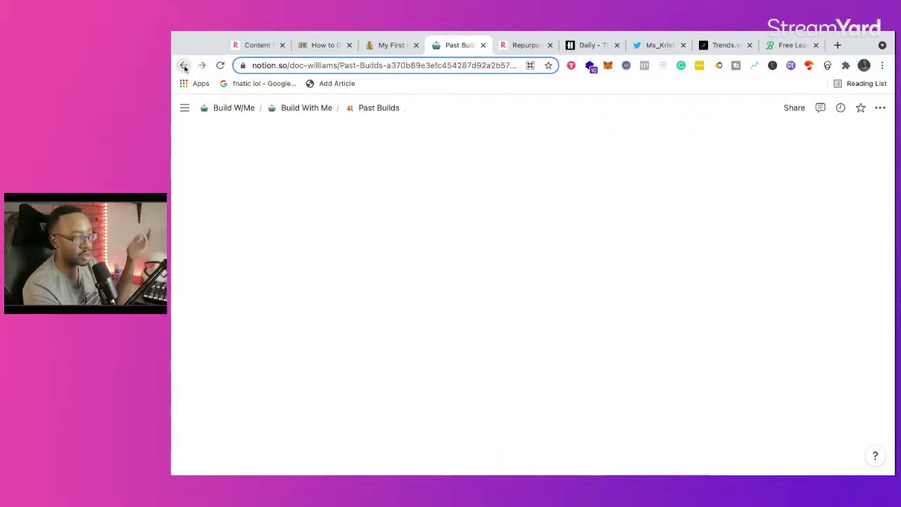
pyautogui.scroll(20, 498, 317)
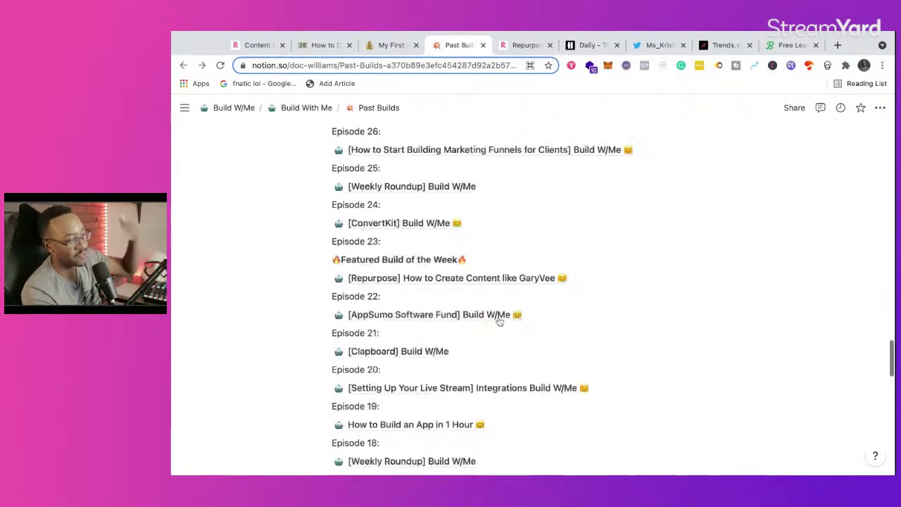
pyautogui.scroll(5, 500, 322)
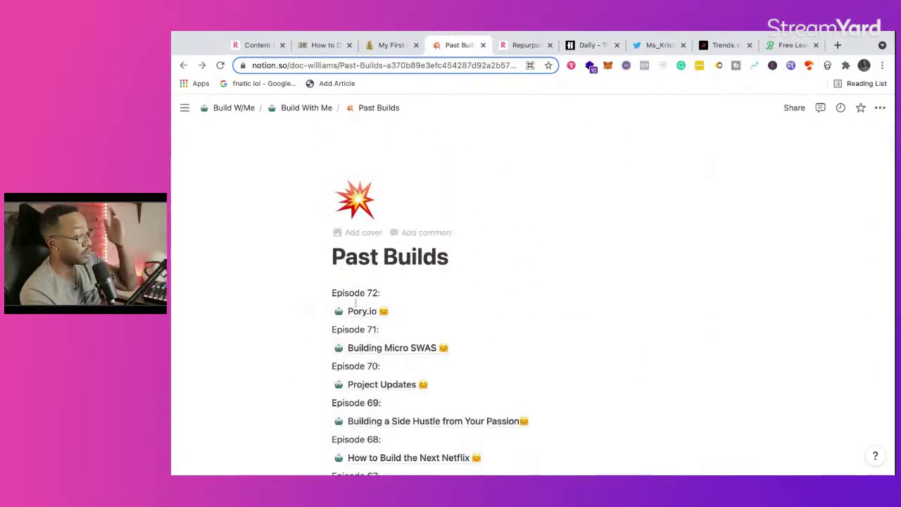
pyautogui.click(358, 314)
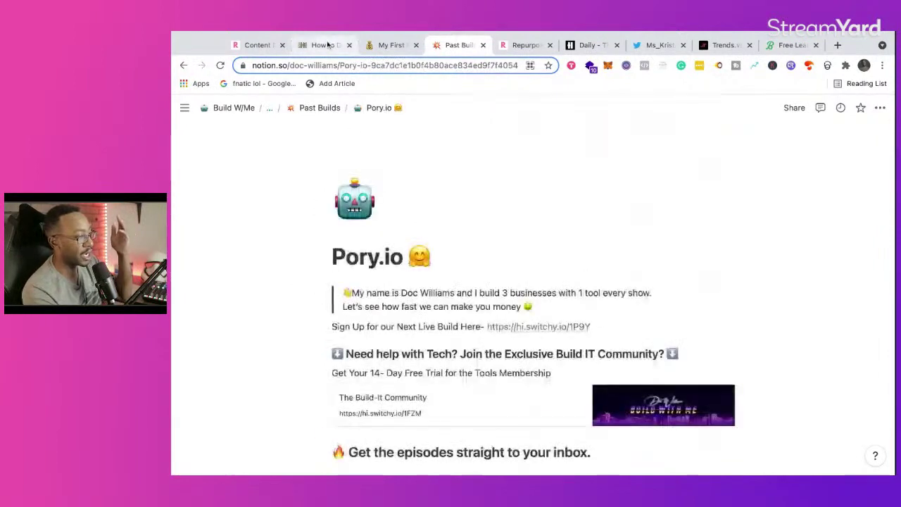
# Go back to the content campaigns page and review its notes from the newsletter goal down to Going Live.
pyautogui.hotkey('ctrl', '2')
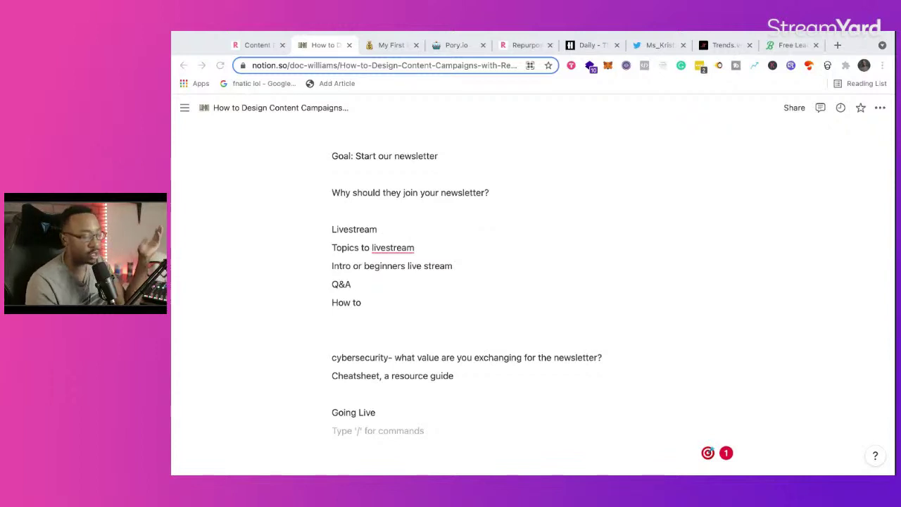
pyautogui.scroll(3, 448, 241)
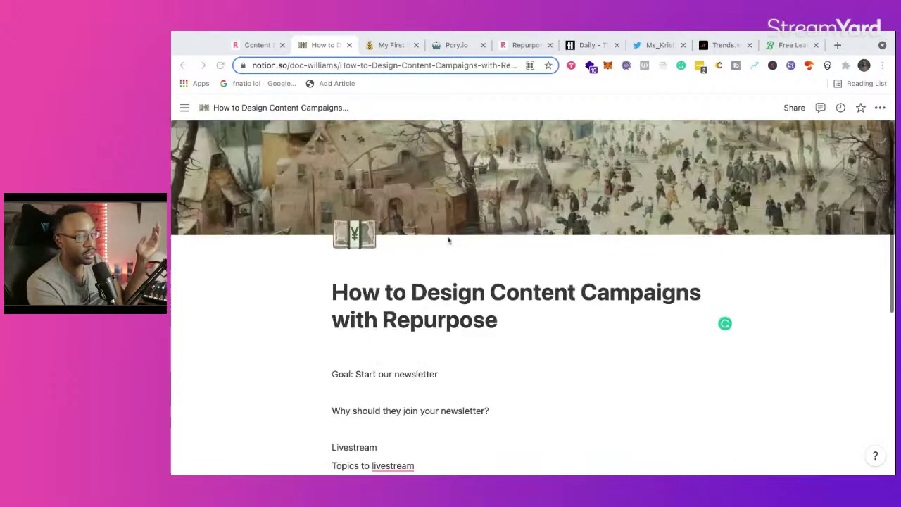
pyautogui.scroll(-4, 449, 240)
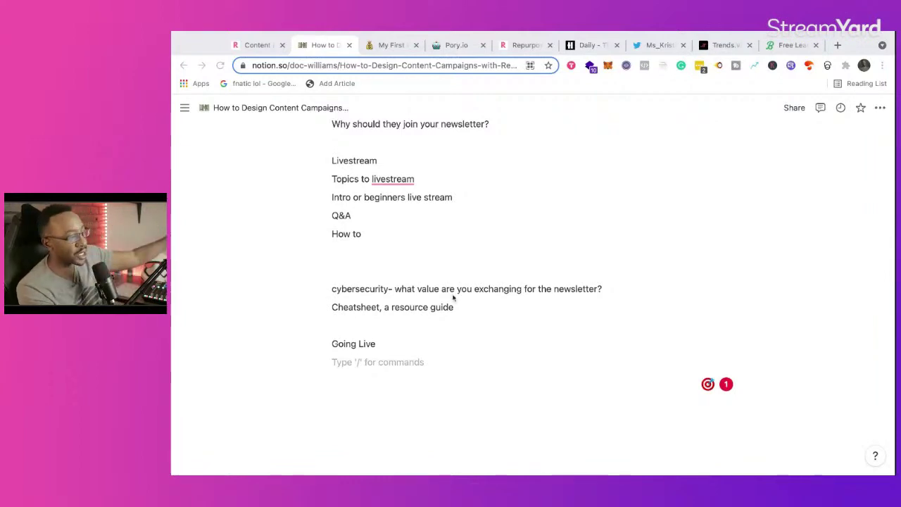
pyautogui.scroll(5, 454, 298)
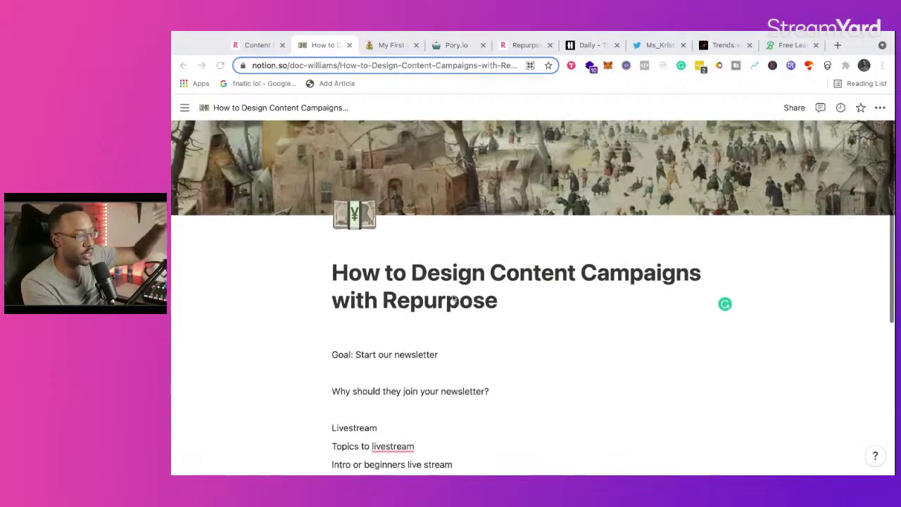
pyautogui.scroll(-5, 454, 298)
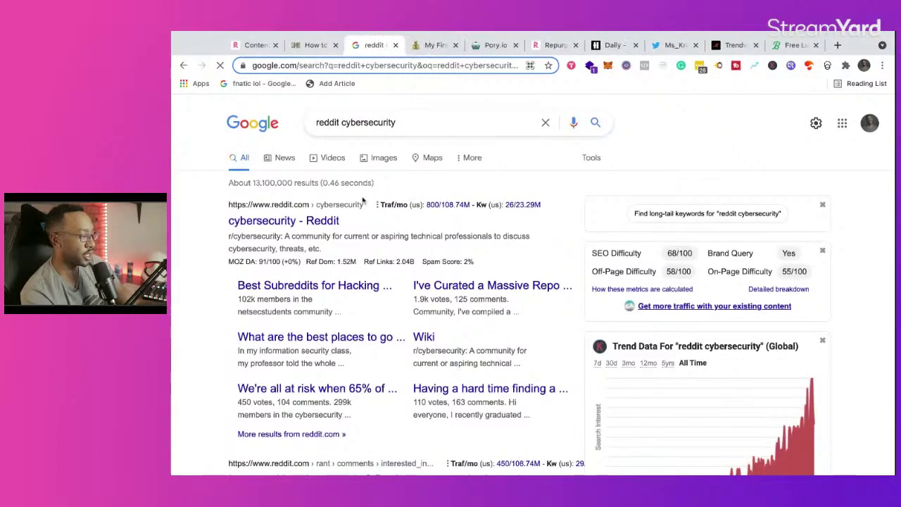
# Open the cybersecurity subreddit from the Google results for "reddit cybersecurity" and reload it.
pyautogui.scroll(-1, 364, 202)
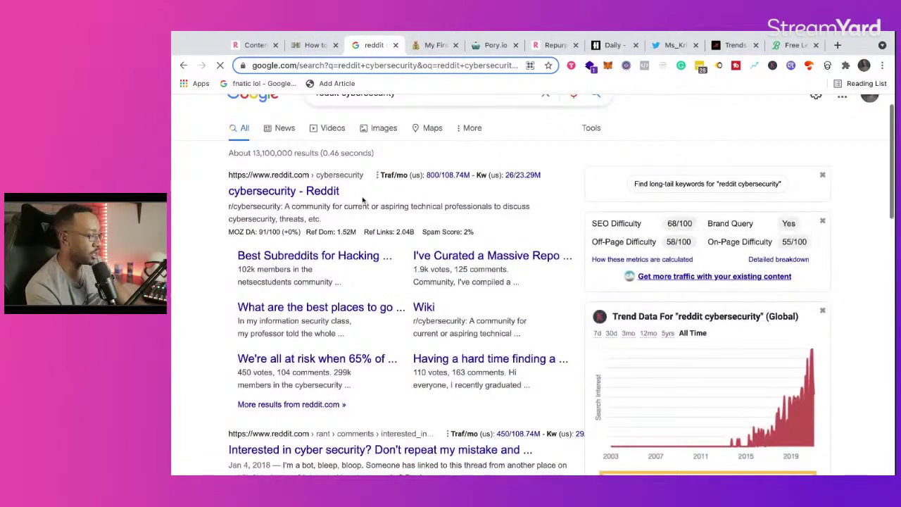
pyautogui.click(301, 191)
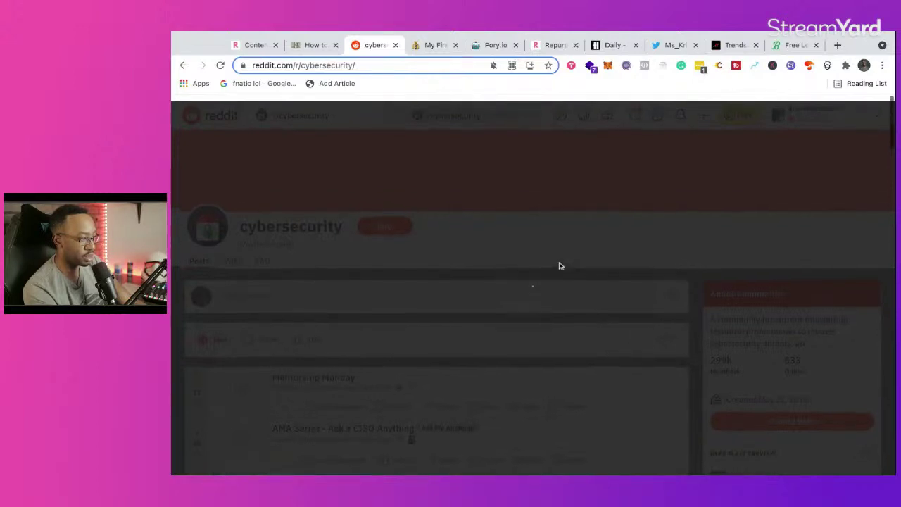
pyautogui.click(419, 63)
pyautogui.press('Return')
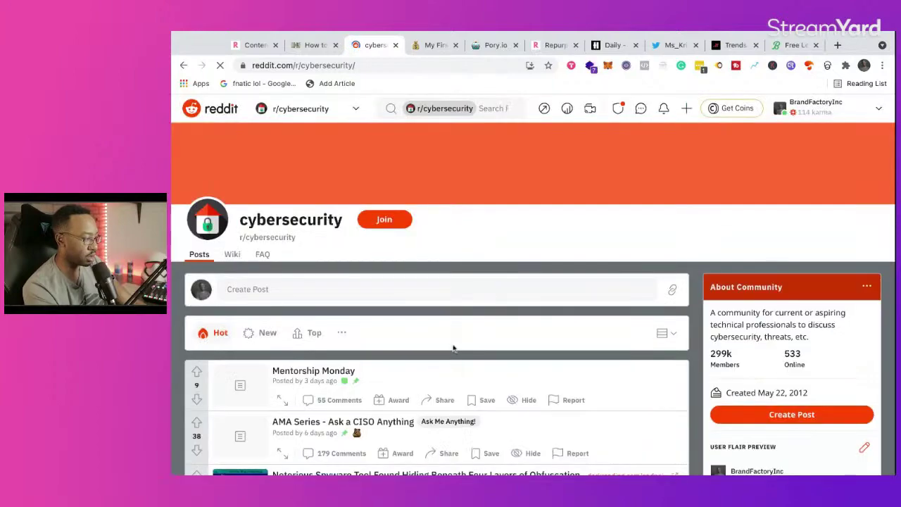
# Look through the r/cybersecurity posts for questions and topics that the community is discussing.
pyautogui.scroll(-5, 452, 352)
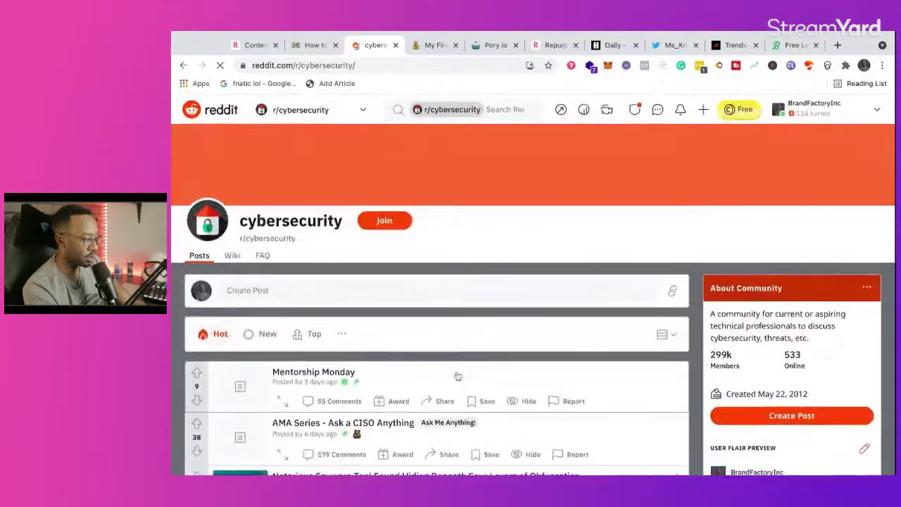
pyautogui.scroll(-3, 281, 338)
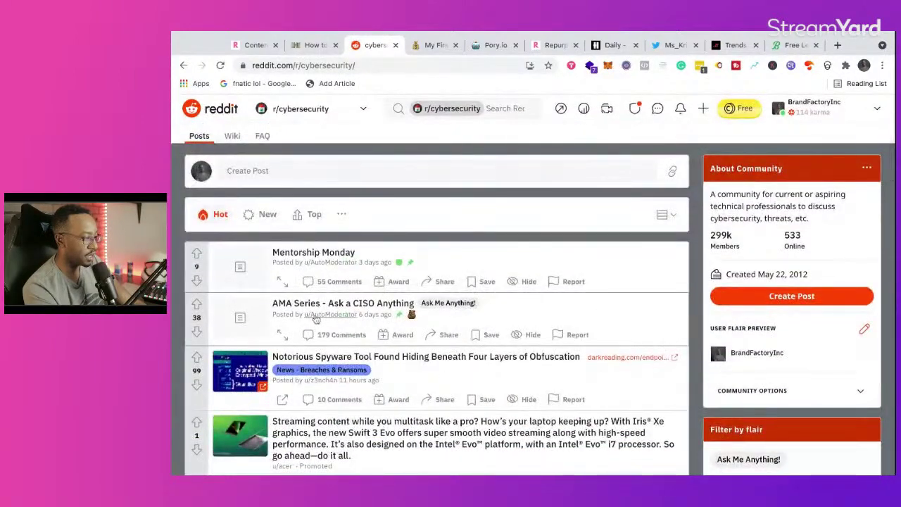
pyautogui.scroll(-4, 564, 320)
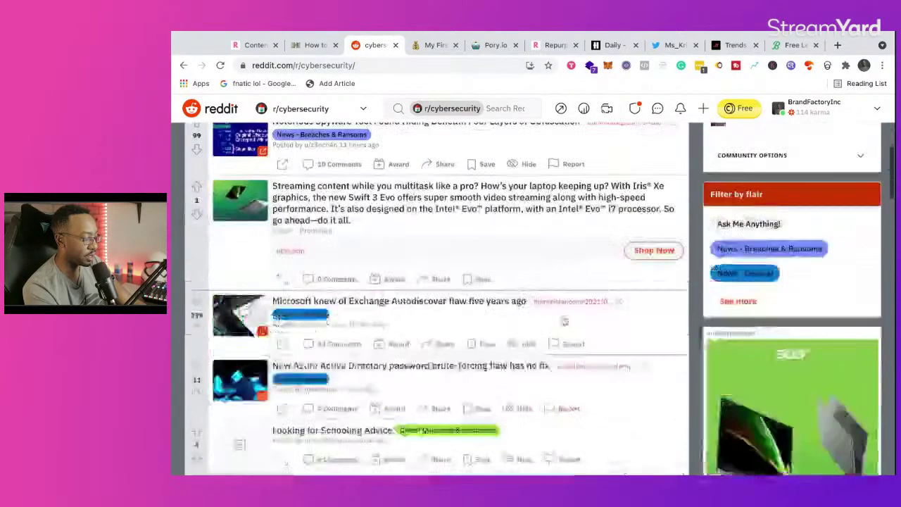
pyautogui.scroll(-10, 231, 330)
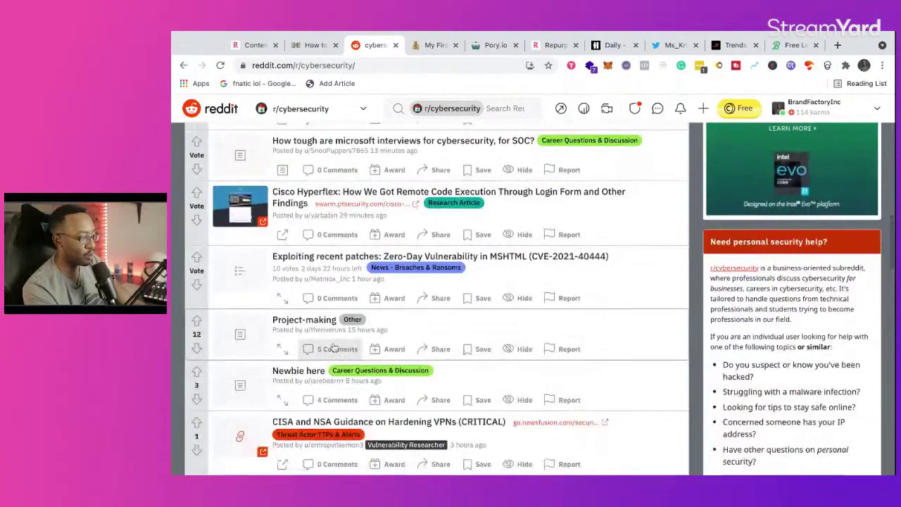
pyautogui.scroll(-4, 232, 329)
pyautogui.scroll(-2, 378, 163)
pyautogui.scroll(-5, 378, 163)
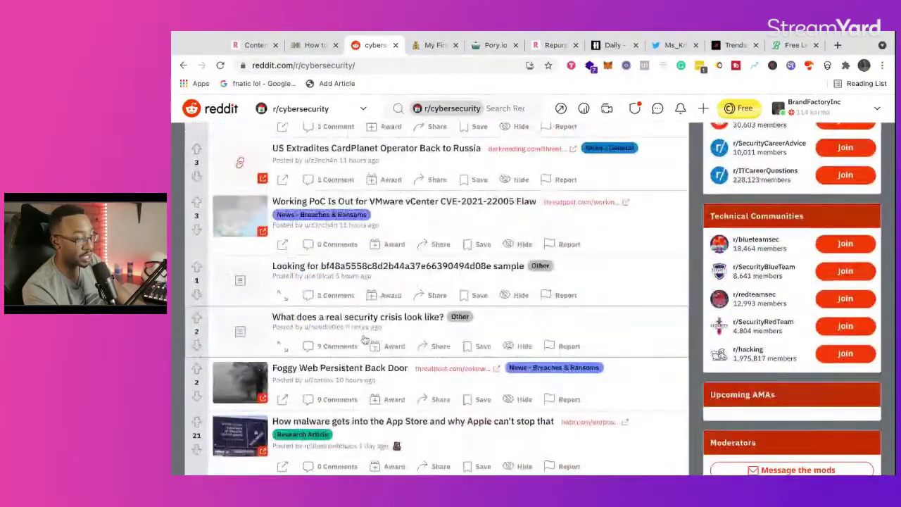
pyautogui.scroll(-9, 364, 340)
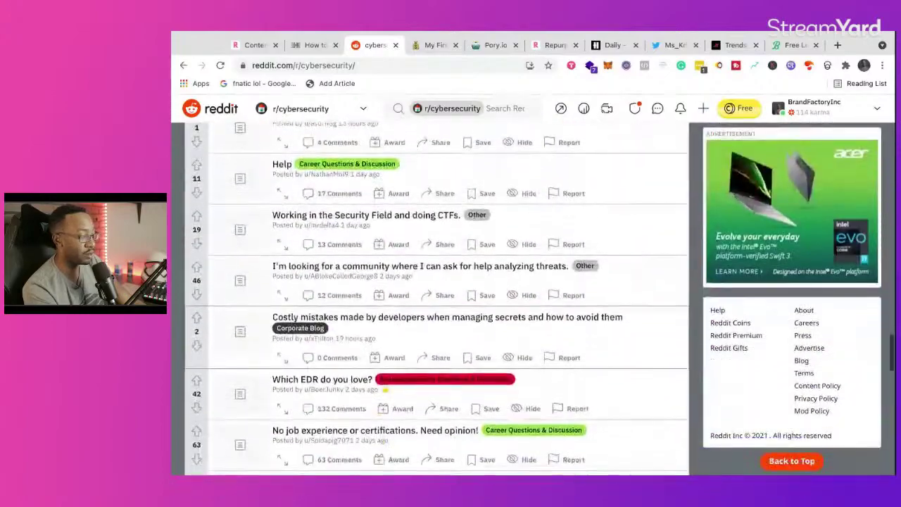
pyautogui.scroll(-8, 437, 296)
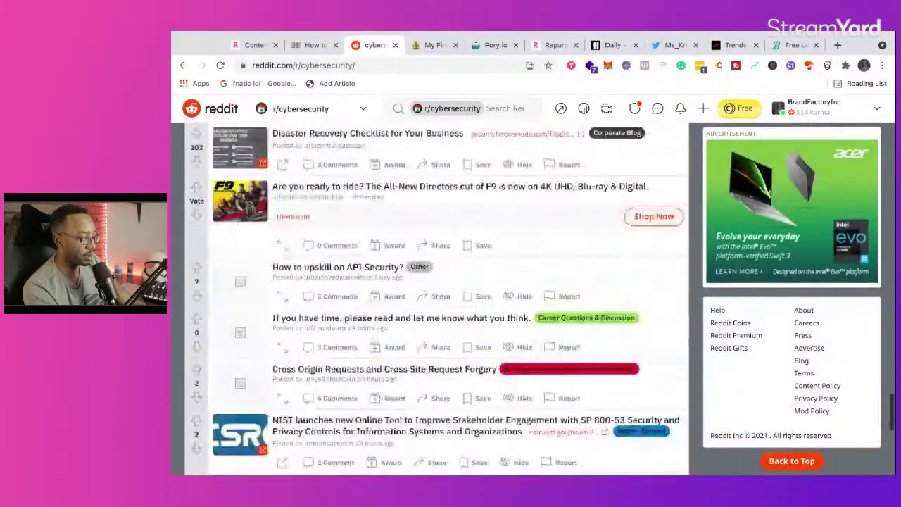
pyautogui.scroll(-10, 437, 296)
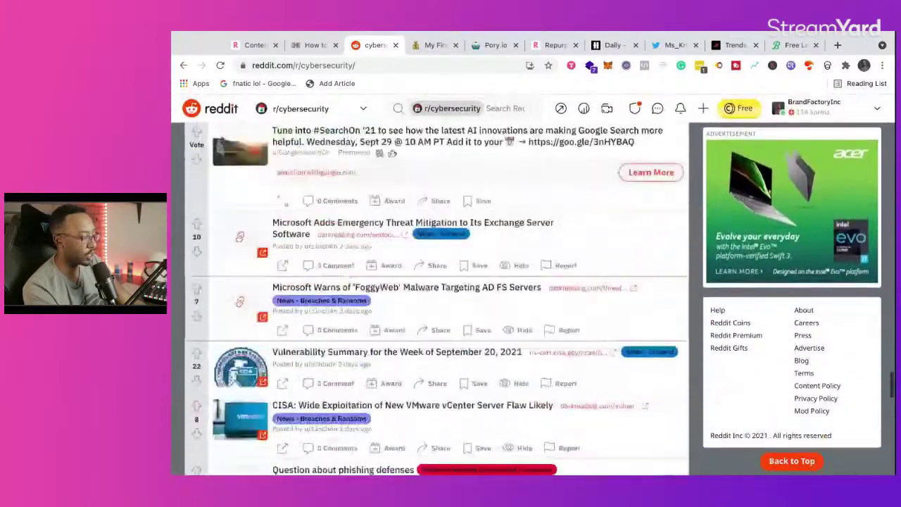
pyautogui.scroll(-6, 435, 116)
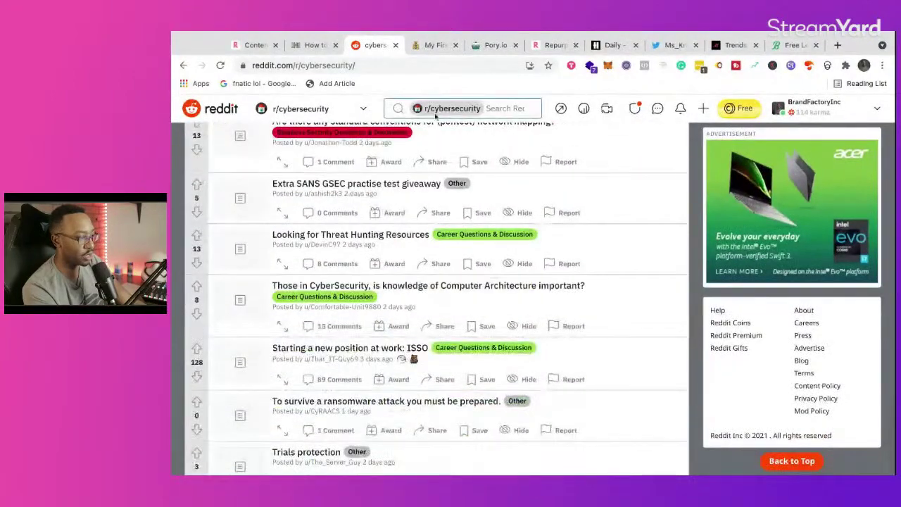
# Search all of Reddit for "no code" and open the r/nocode community.
pyautogui.click(504, 108)
pyautogui.press('BackSpace')
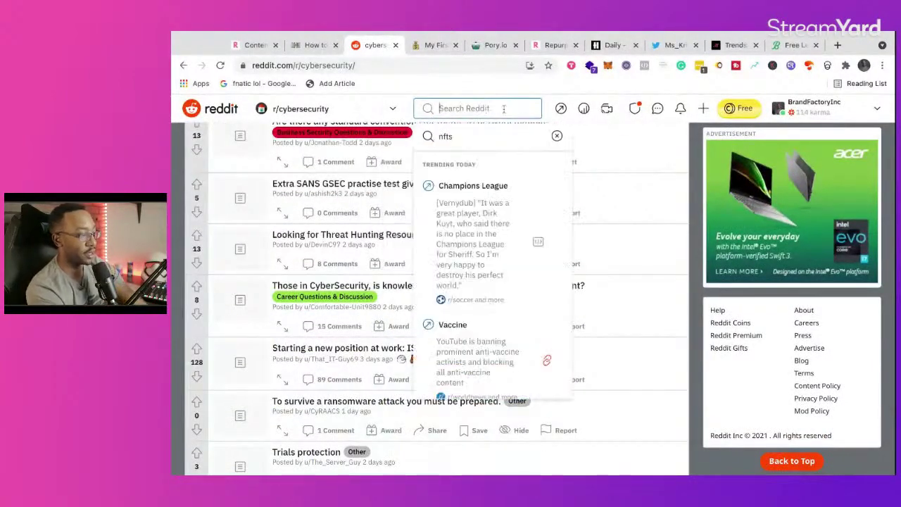
pyautogui.write('no code')
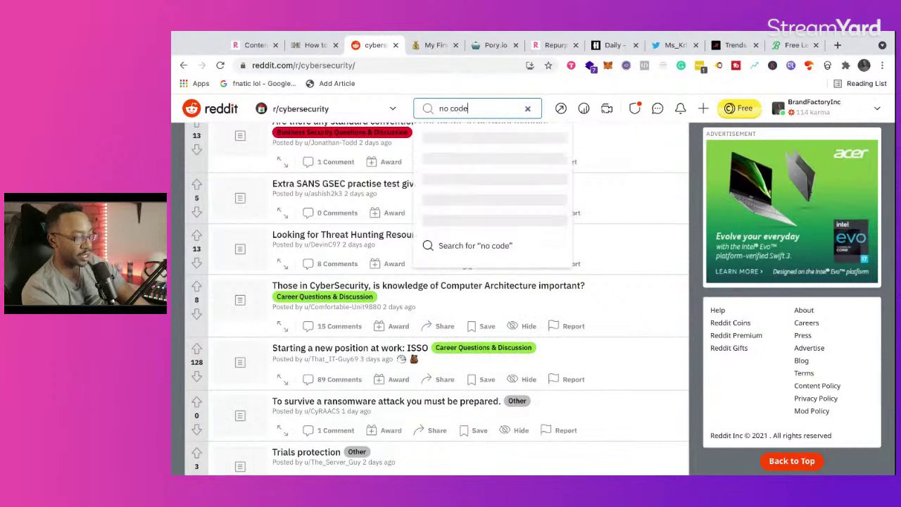
pyautogui.press('Return')
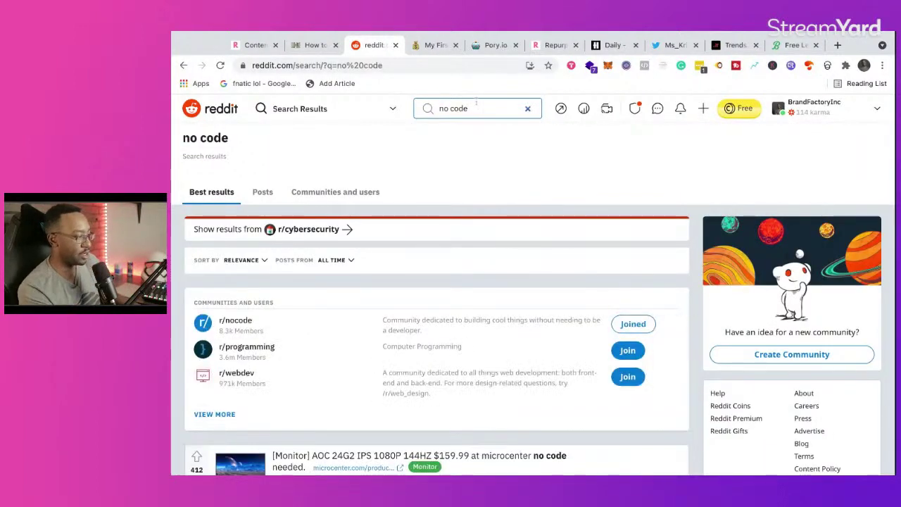
pyautogui.click(243, 322)
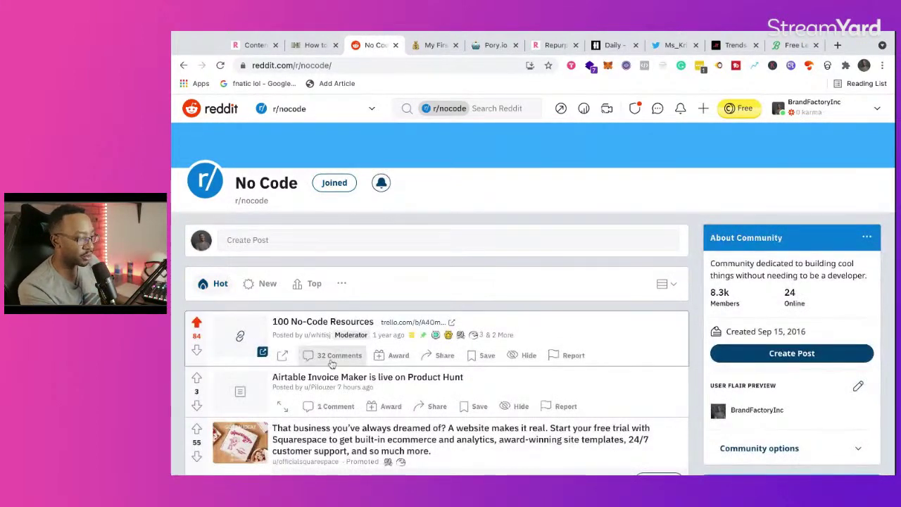
# Open the "Web App Stack for this" post in r/nocode and read the question.
pyautogui.scroll(-3, 345, 380)
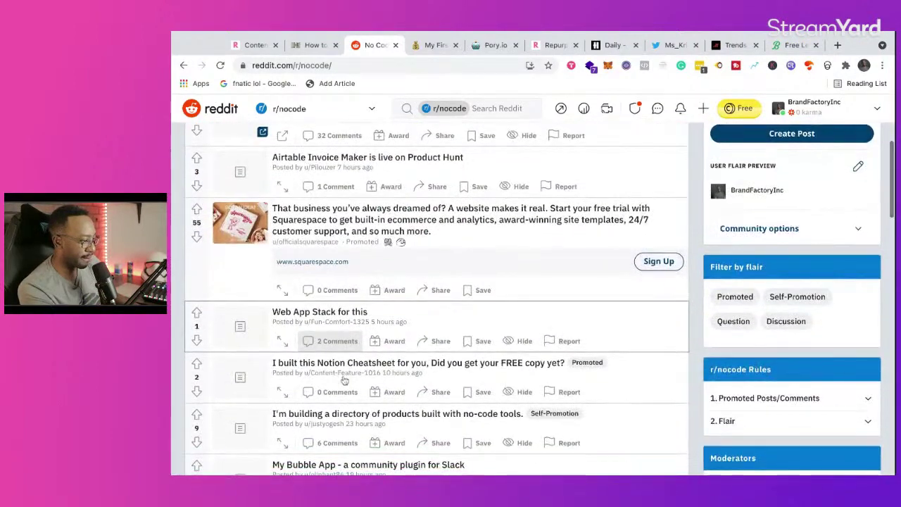
pyautogui.click(310, 315)
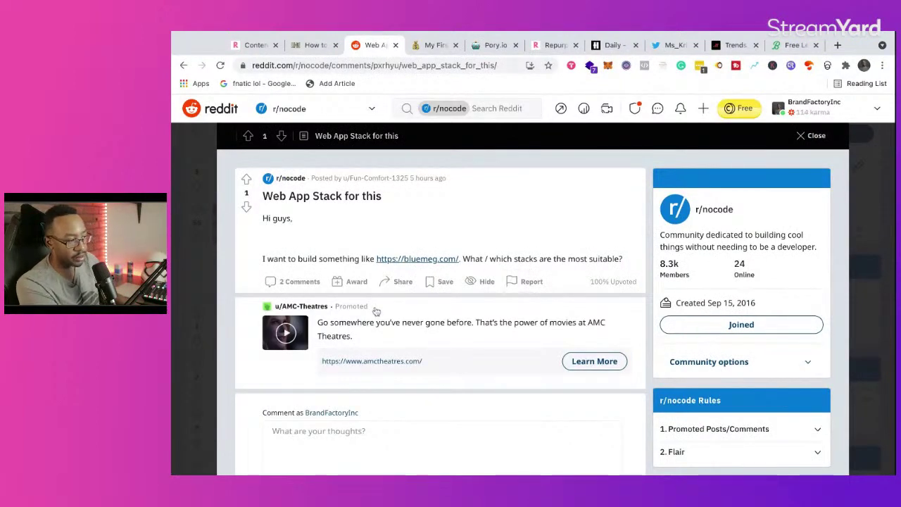
pyautogui.scroll(-2, 376, 310)
pyautogui.scroll(2, 375, 310)
# Open the bluemeg.com link from the post and look through the site's offering, partners and demo request form.
pyautogui.click(409, 259)
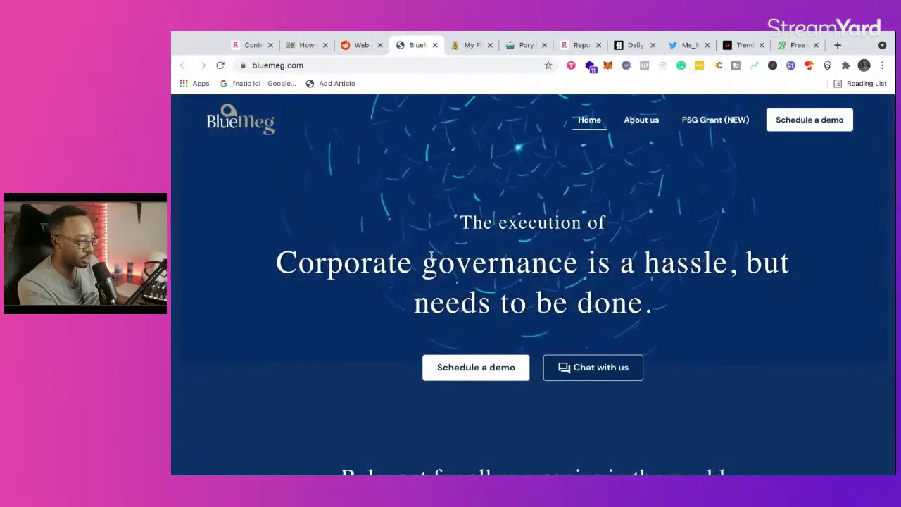
pyautogui.scroll(-2, 432, 255)
pyautogui.scroll(-3, 432, 255)
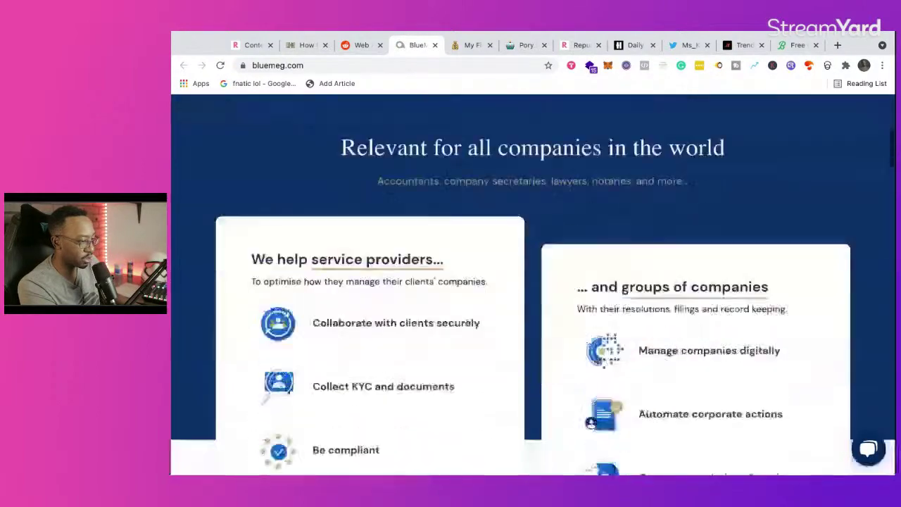
pyautogui.scroll(-10, 533, 284)
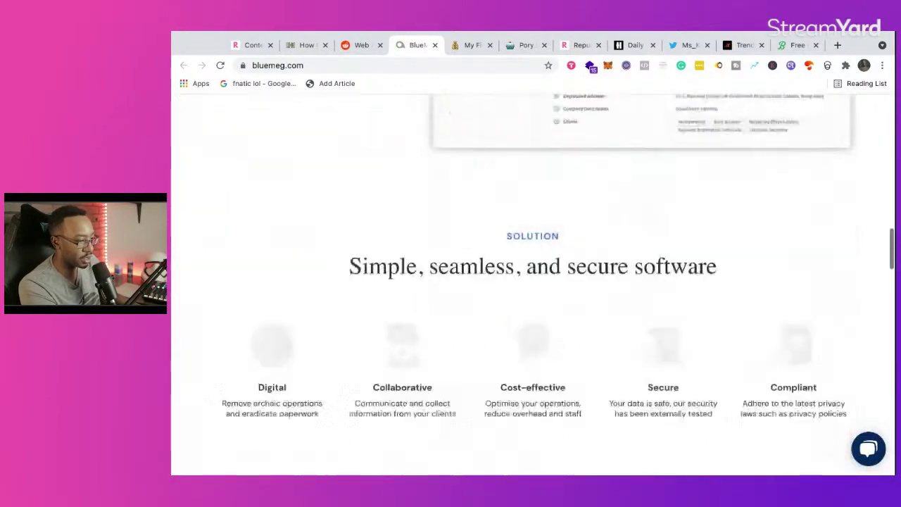
pyautogui.scroll(-12, 533, 284)
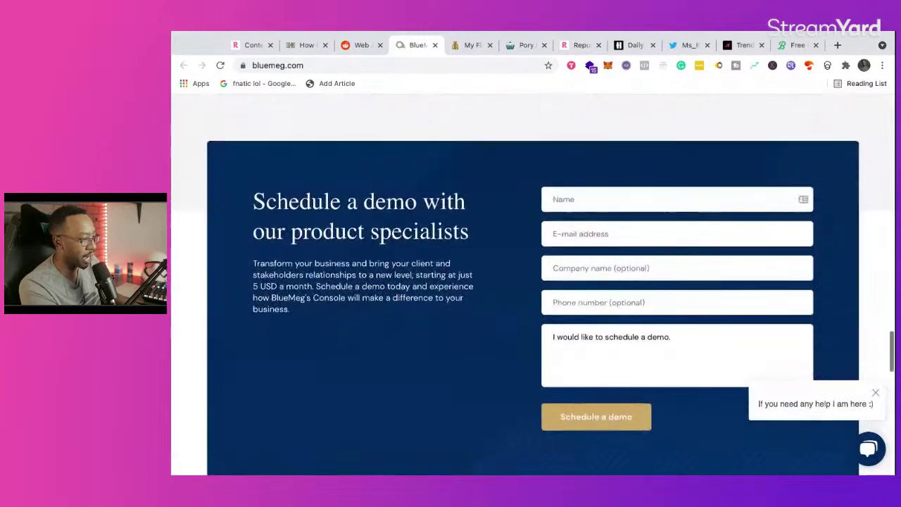
pyautogui.scroll(-5, 533, 284)
pyautogui.scroll(5, 533, 285)
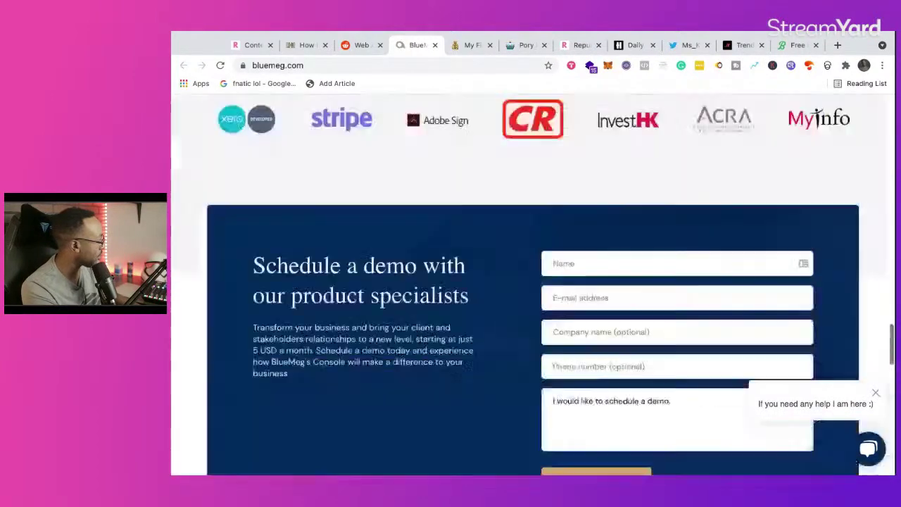
# Return to the "Web App Stack for this" post on Reddit and reread the question.
pyautogui.scroll(20, 533, 284)
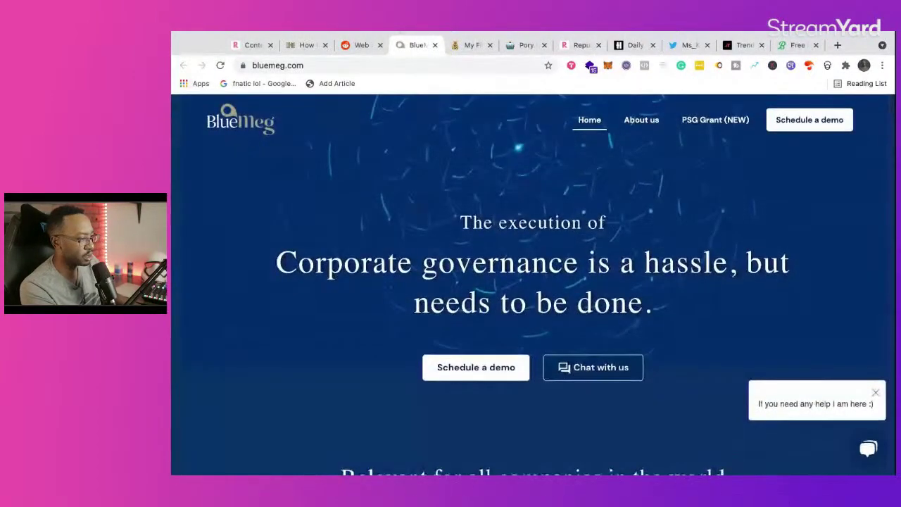
pyautogui.click(359, 45)
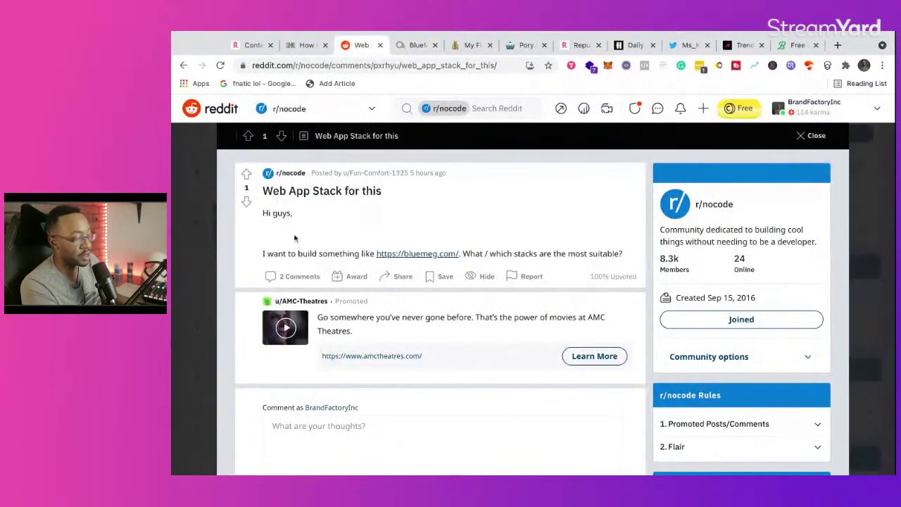
pyautogui.scroll(-1, 373, 298)
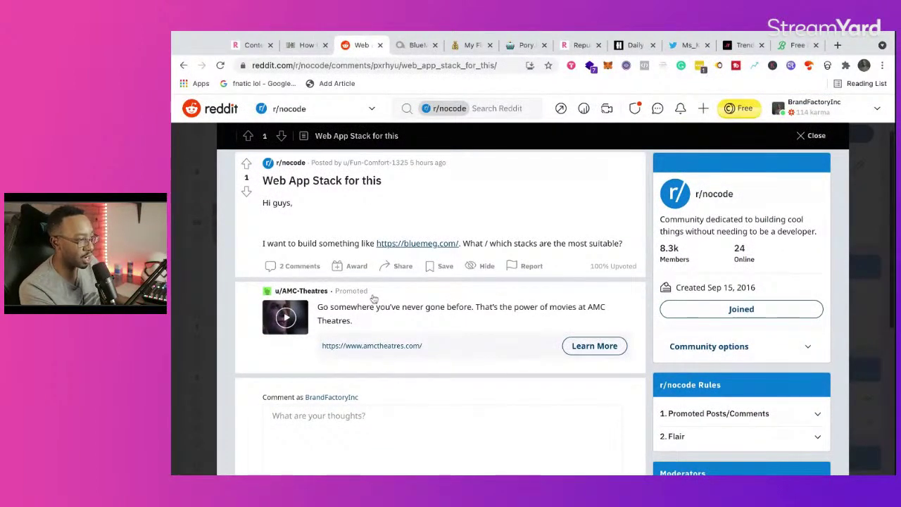
pyautogui.scroll(1, 374, 298)
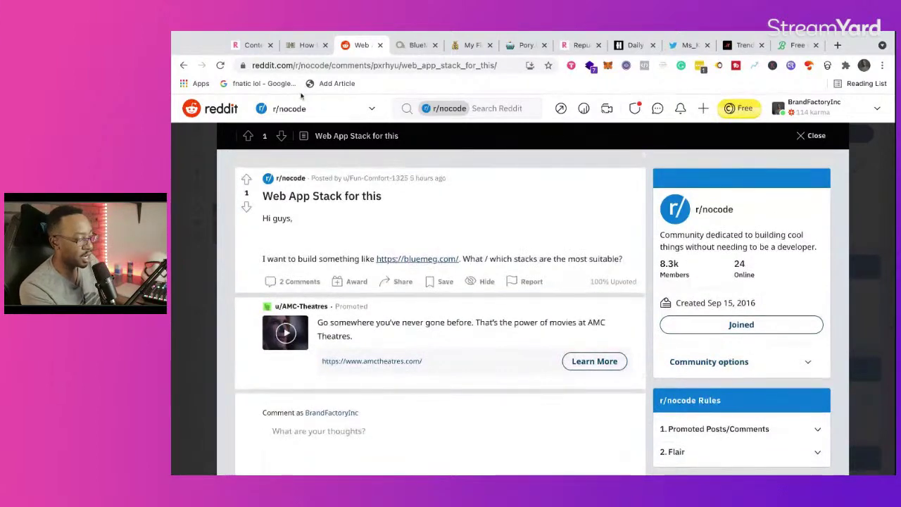
# Go back to the r/nocode feed and open the post about building a directory of products made with no-code tools.
pyautogui.click(183, 65)
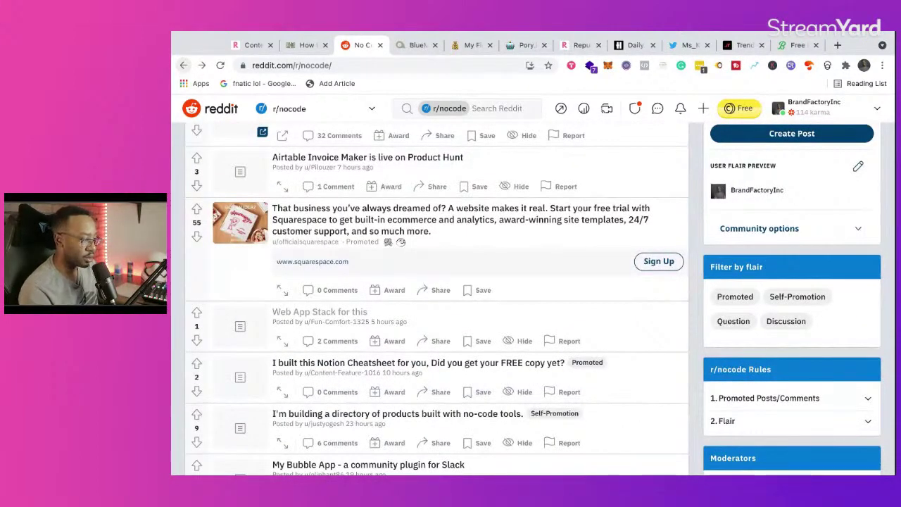
pyautogui.scroll(-1, 437, 359)
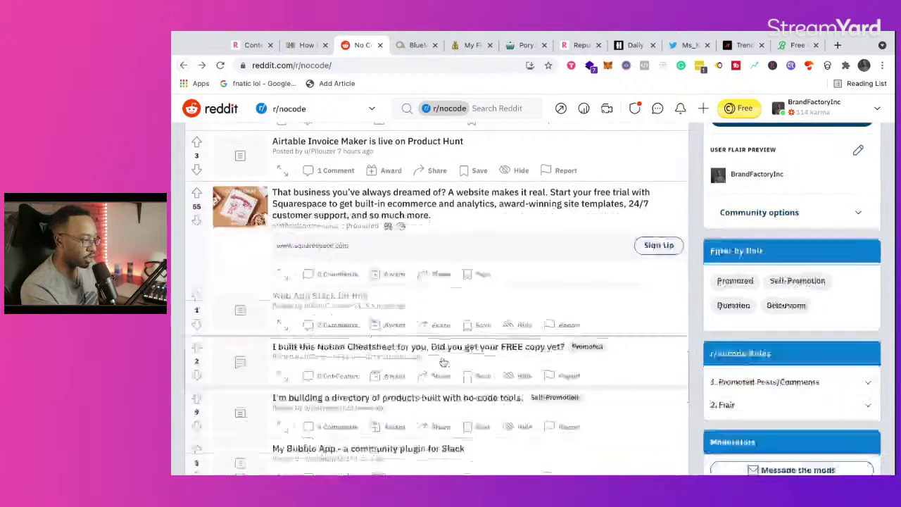
pyautogui.click(438, 365)
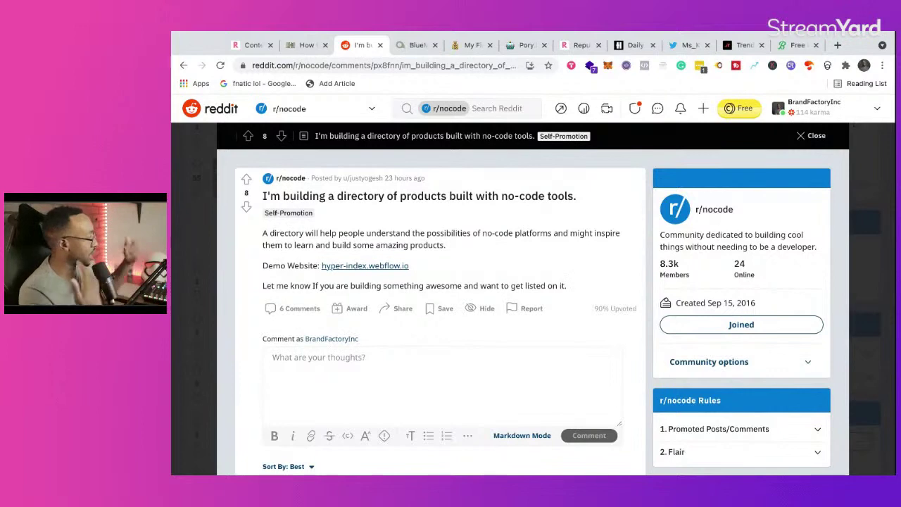
# Leave the post for Reddit's home feed and return to the start of the Notion content campaign notes.
pyautogui.click(204, 110)
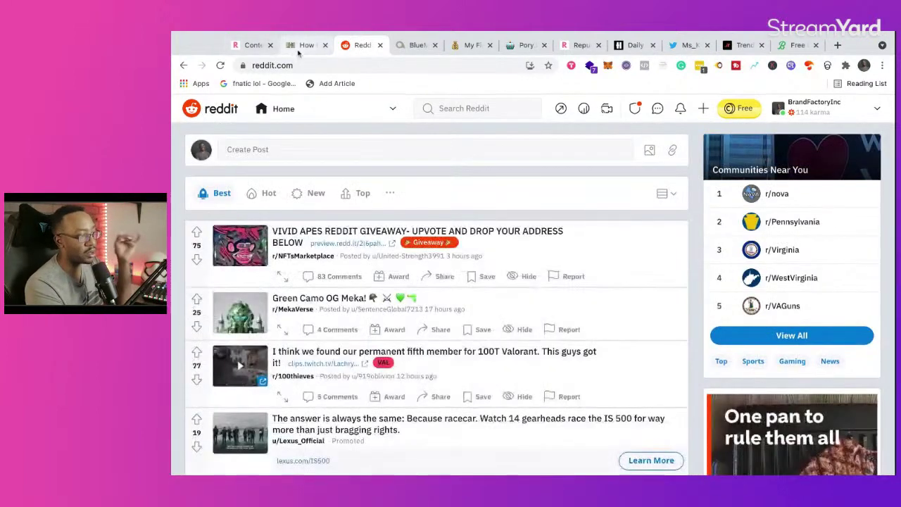
pyautogui.click(303, 46)
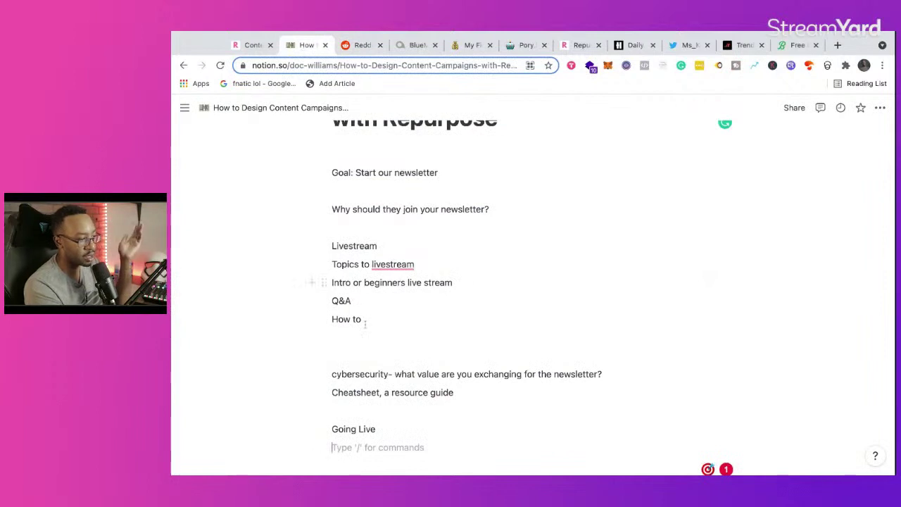
pyautogui.scroll(3, 365, 322)
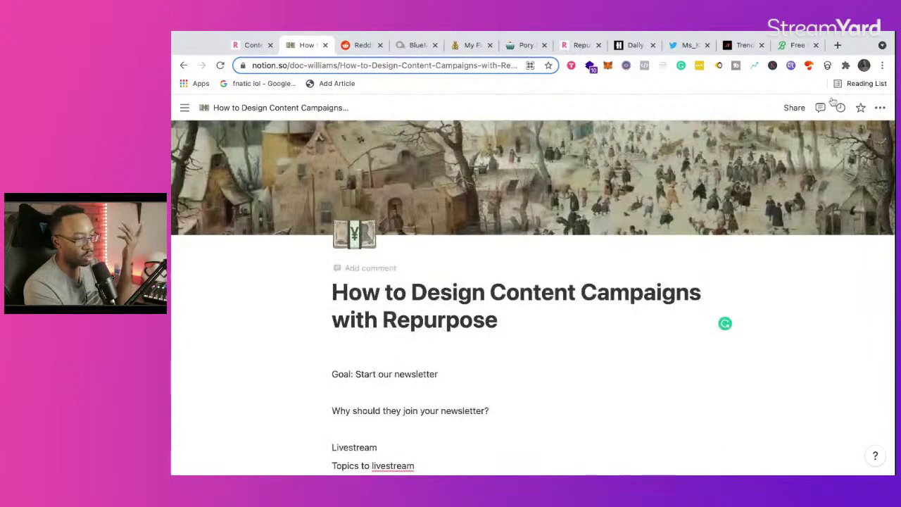
# Open sendfox.com/doc in a new browser tab.
pyautogui.click(838, 45)
pyautogui.write('s')
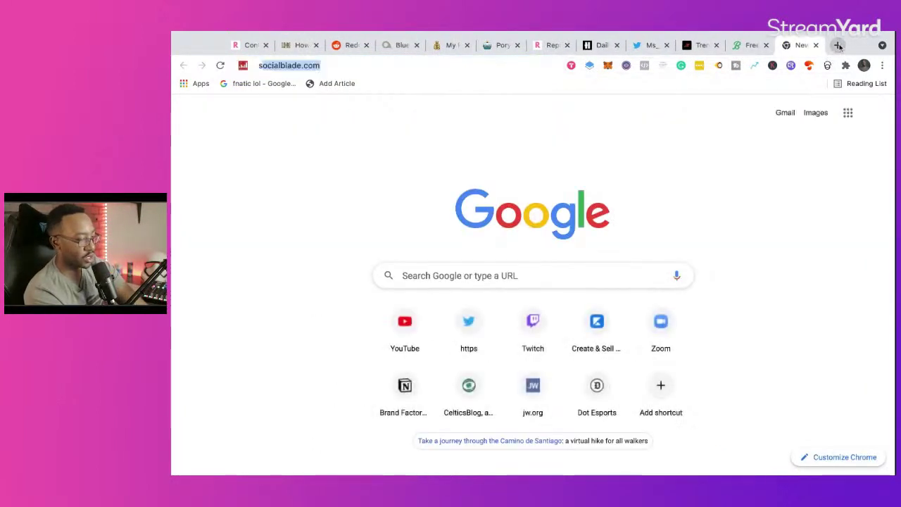
pyautogui.write('endfox.com')
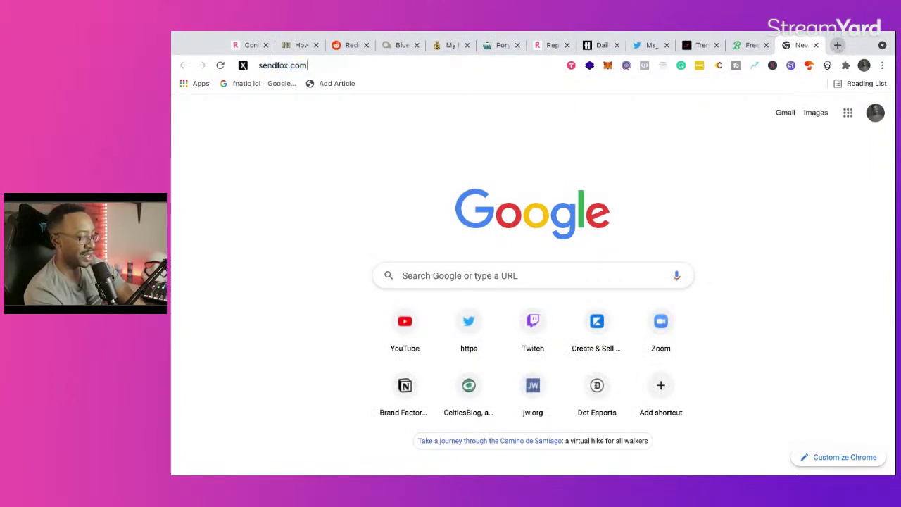
pyautogui.write('/doc')
pyautogui.press('Return')
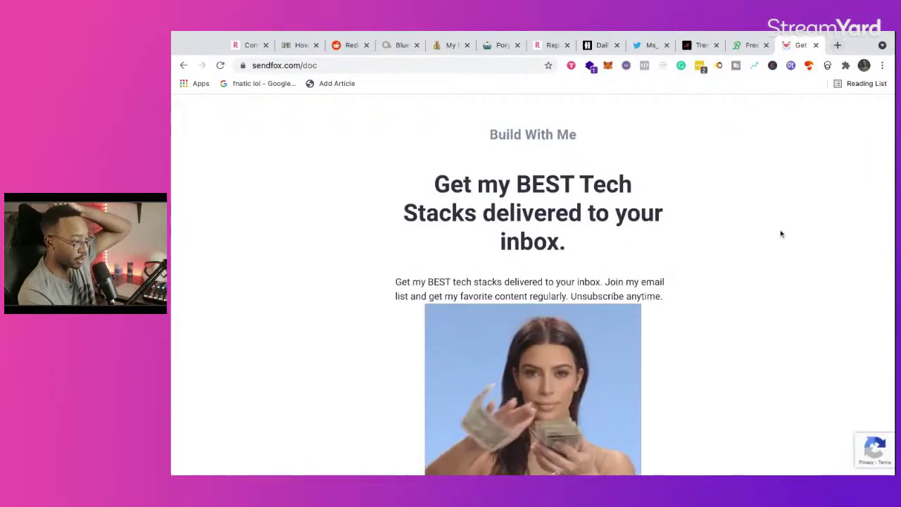
# Look through the Build With Me newsletter landing page, from its headline and description to the signup form.
pyautogui.scroll(-4, 774, 246)
pyautogui.scroll(5, 770, 260)
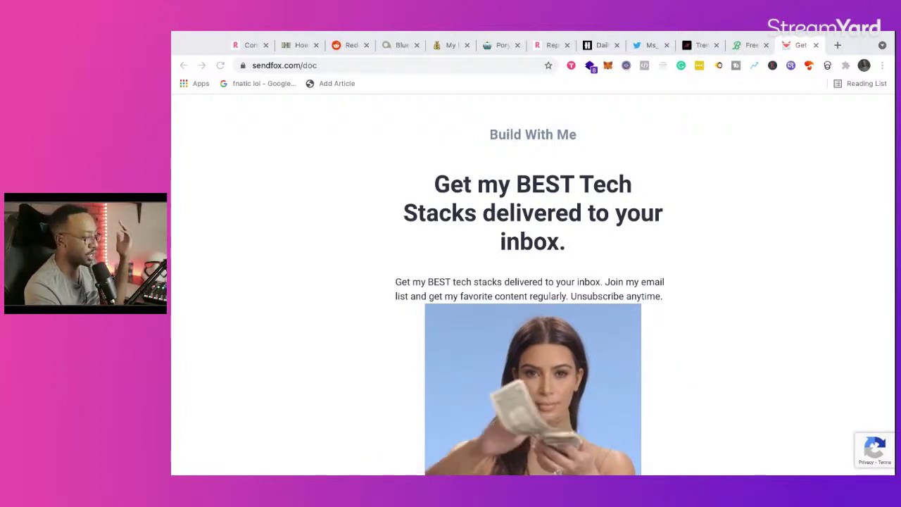
pyautogui.scroll(-2, 533, 282)
pyautogui.scroll(1, 533, 282)
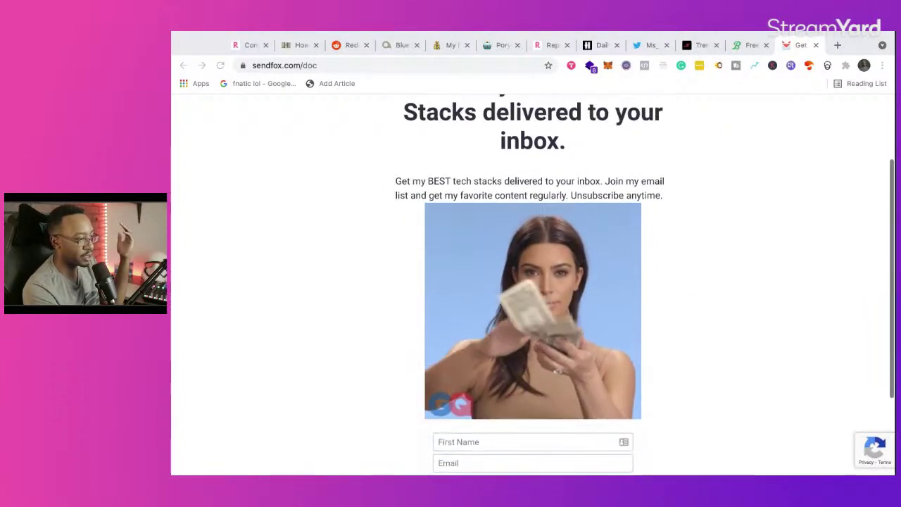
pyautogui.scroll(-2, 533, 281)
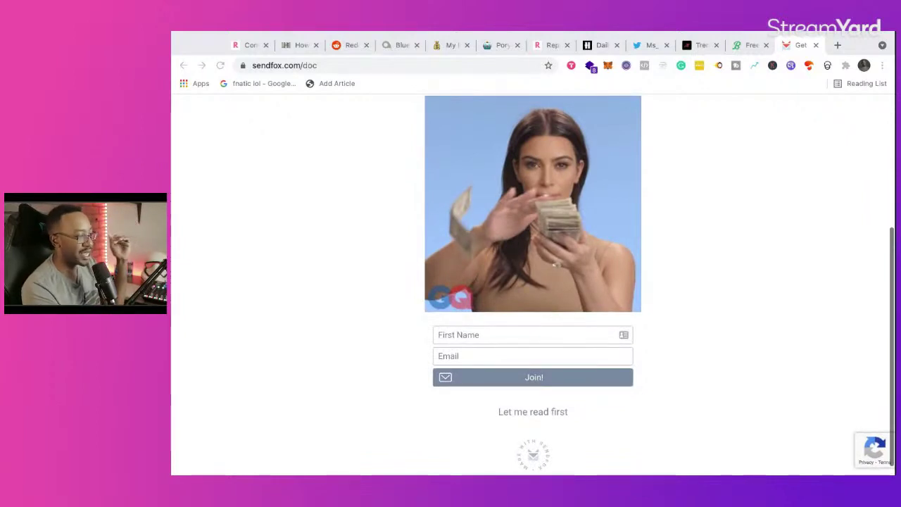
pyautogui.scroll(3, 533, 282)
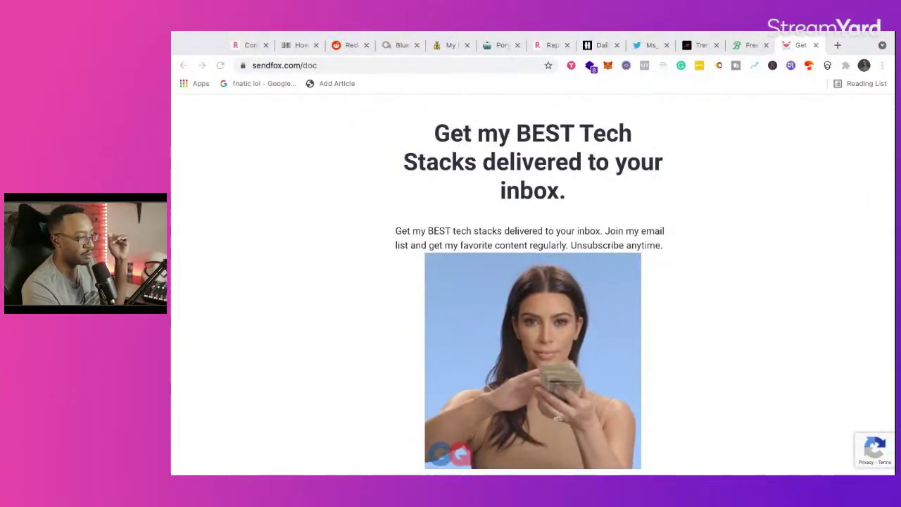
pyautogui.scroll(-1, 533, 282)
pyautogui.scroll(-1, 533, 282)
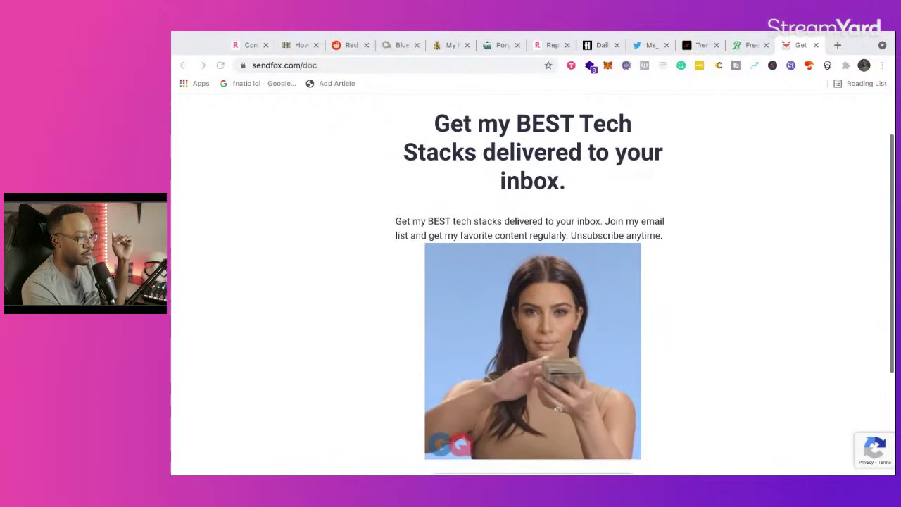
pyautogui.scroll(-3, 515, 430)
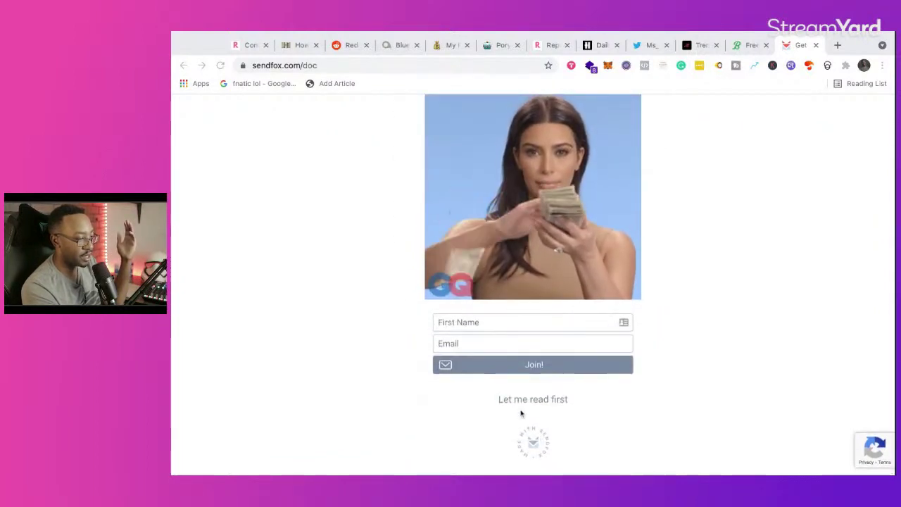
# Open the newsletter's "Let me read first" feed and look through its videos and tweets.
pyautogui.click(528, 404)
pyautogui.click(532, 400)
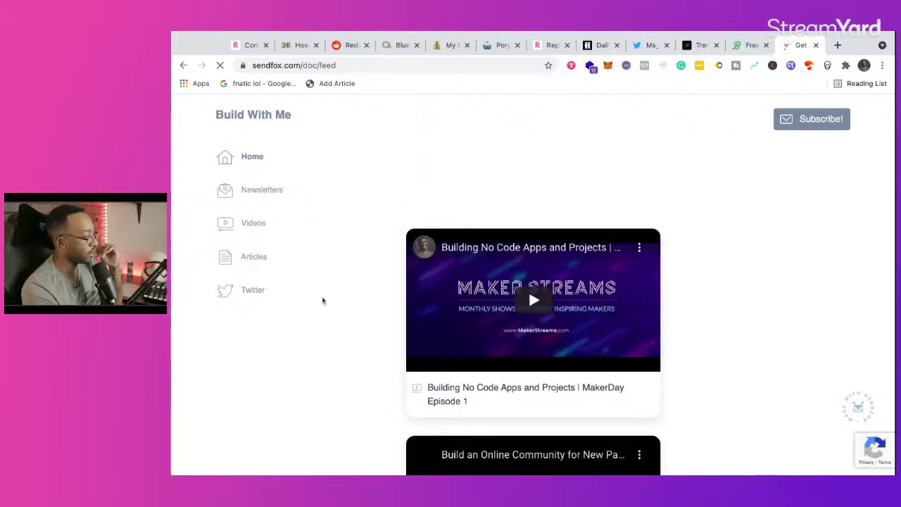
pyautogui.scroll(-7, 376, 341)
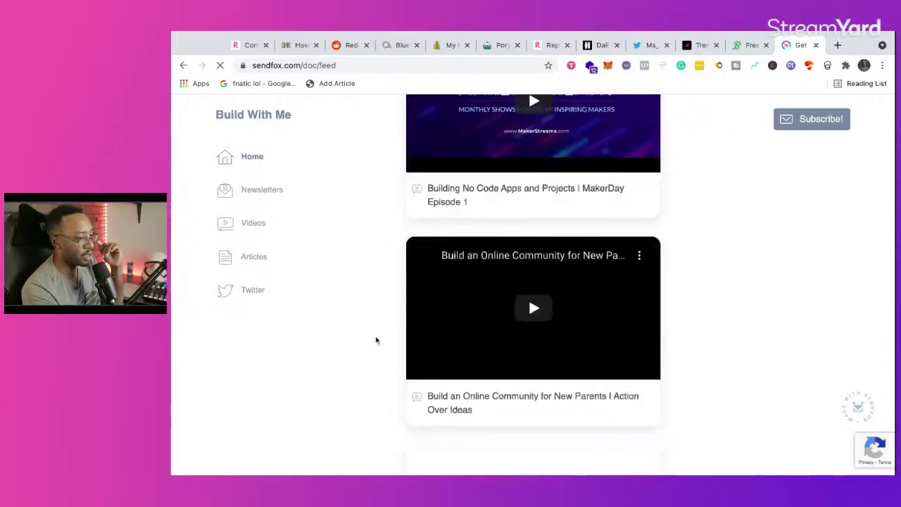
pyautogui.scroll(-3, 342, 274)
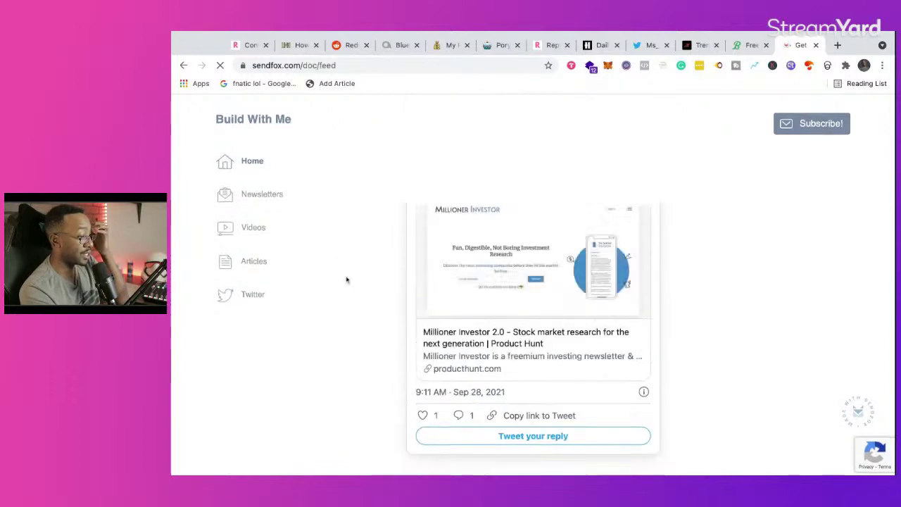
# Show only the videos on the Build With Me page and look through the no-code and crypto episodes.
pyautogui.click(254, 224)
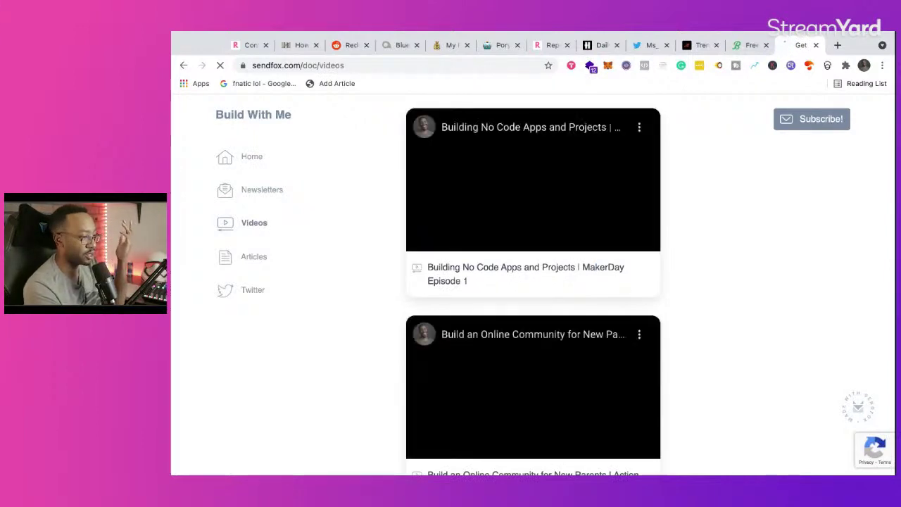
pyautogui.scroll(-5, 385, 289)
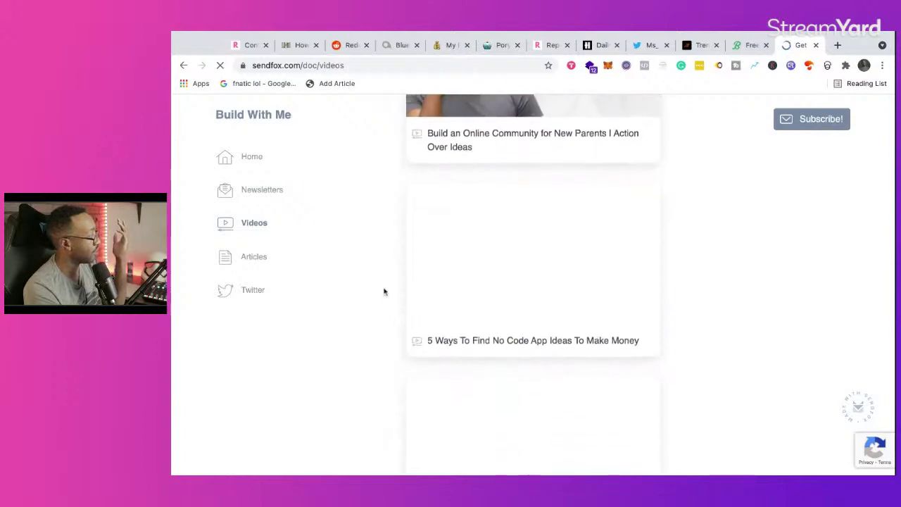
pyautogui.scroll(-3, 384, 291)
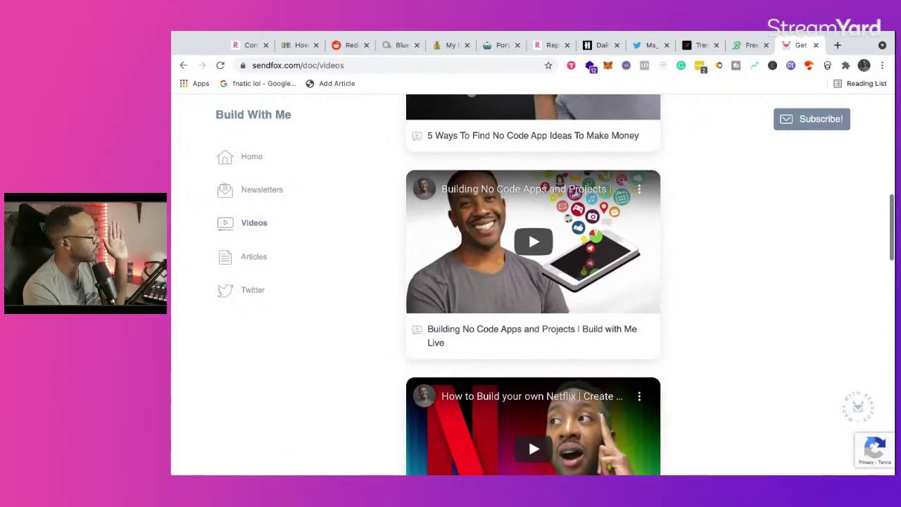
pyautogui.scroll(-4, 533, 285)
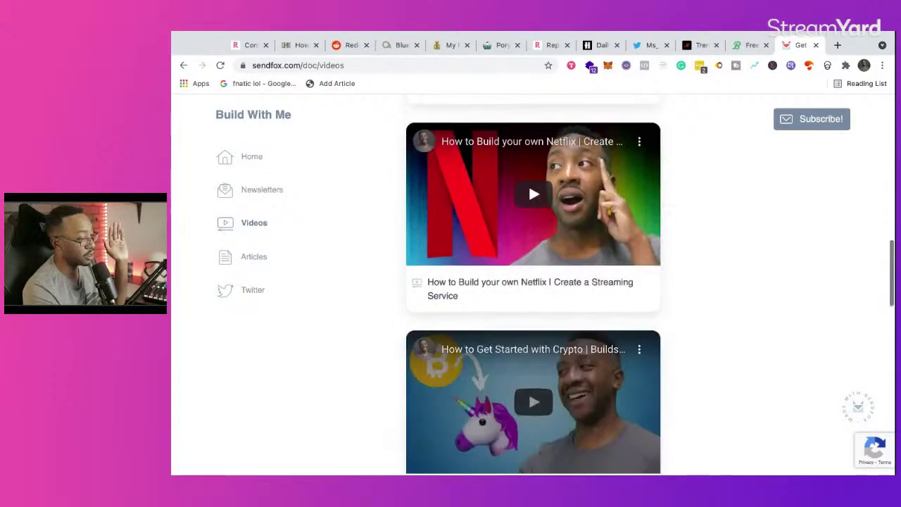
pyautogui.scroll(-1, 533, 285)
pyautogui.scroll(-1, 533, 285)
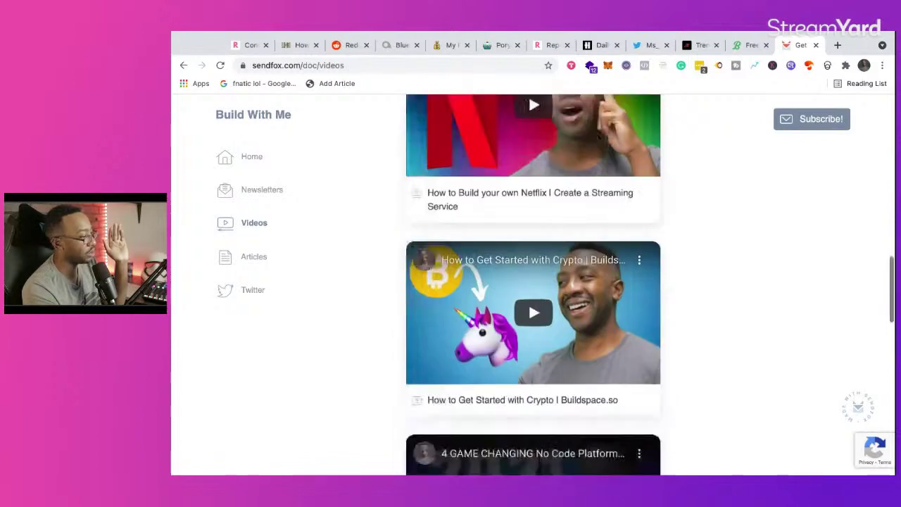
pyautogui.scroll(-3, 533, 285)
# Show the articles on the Build With Me page and look through the listed tech posts.
pyautogui.click(256, 258)
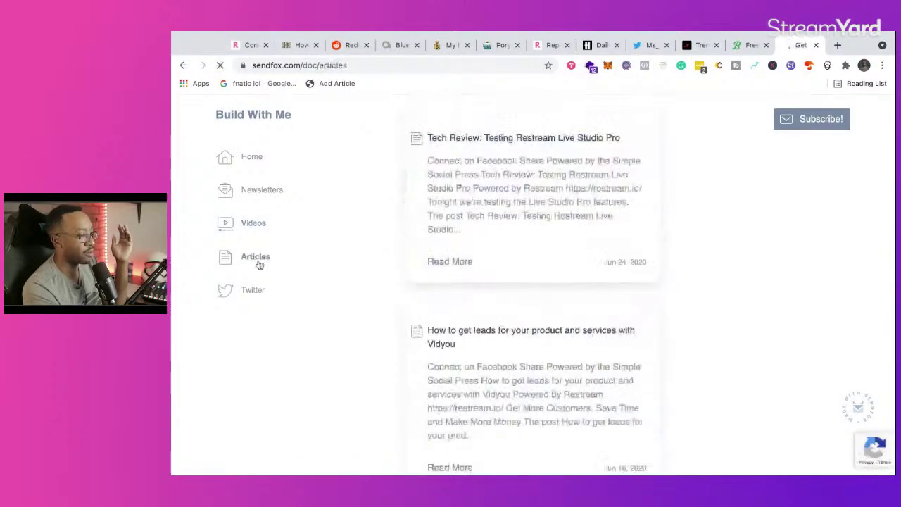
pyautogui.scroll(-5, 508, 262)
pyautogui.scroll(3, 506, 262)
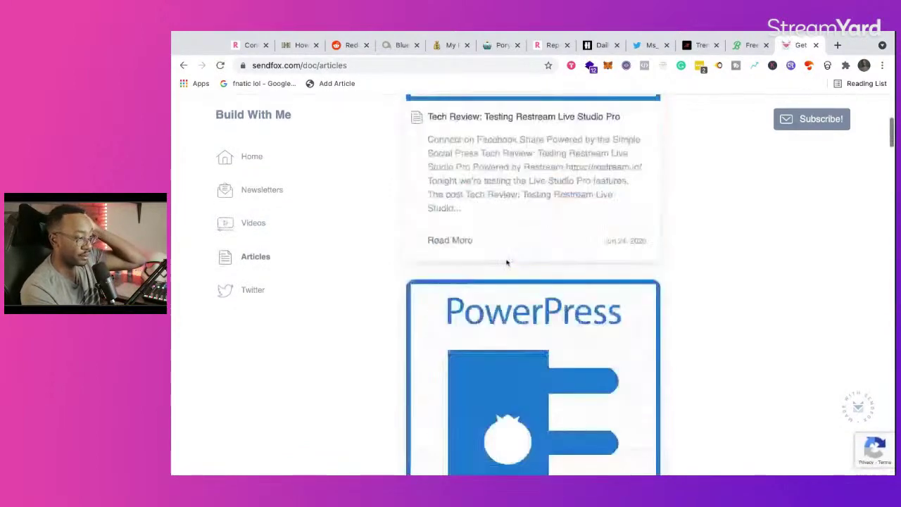
pyautogui.scroll(2, 507, 263)
# Return to the Build With Me home feed and open the newsletter subscription form.
pyautogui.click(252, 157)
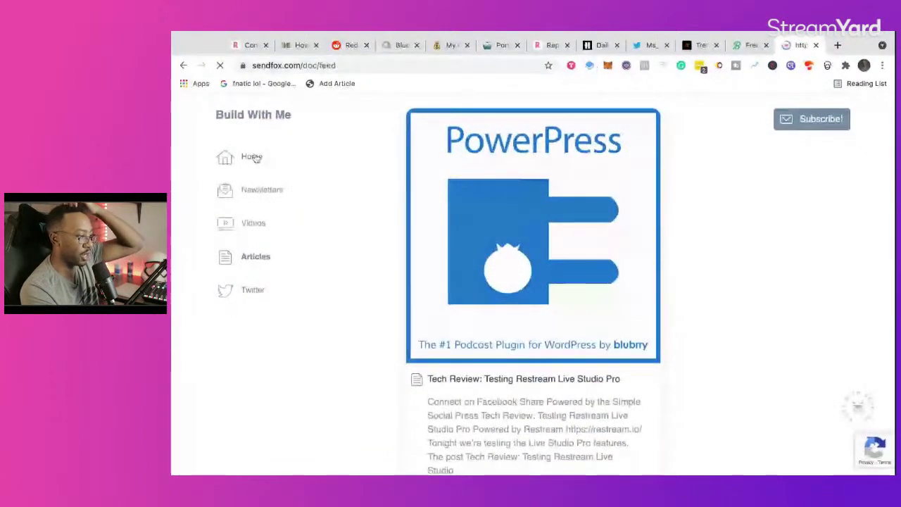
pyautogui.click(811, 119)
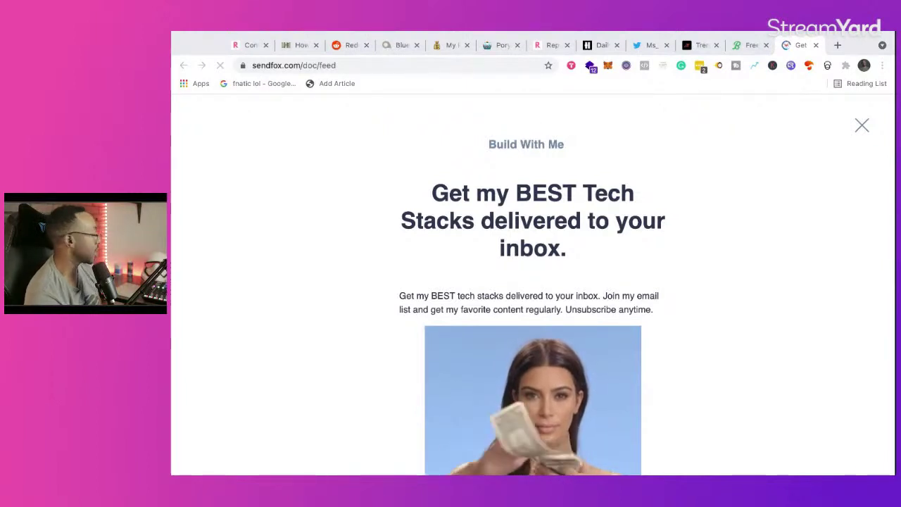
# Switch back to the open Repurpose.io homepage.
pyautogui.click(252, 47)
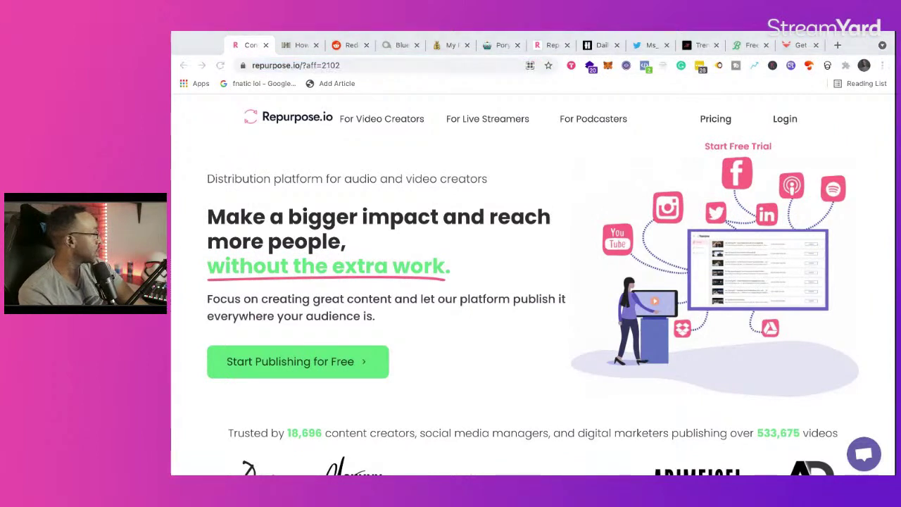
pyautogui.click(170, 124)
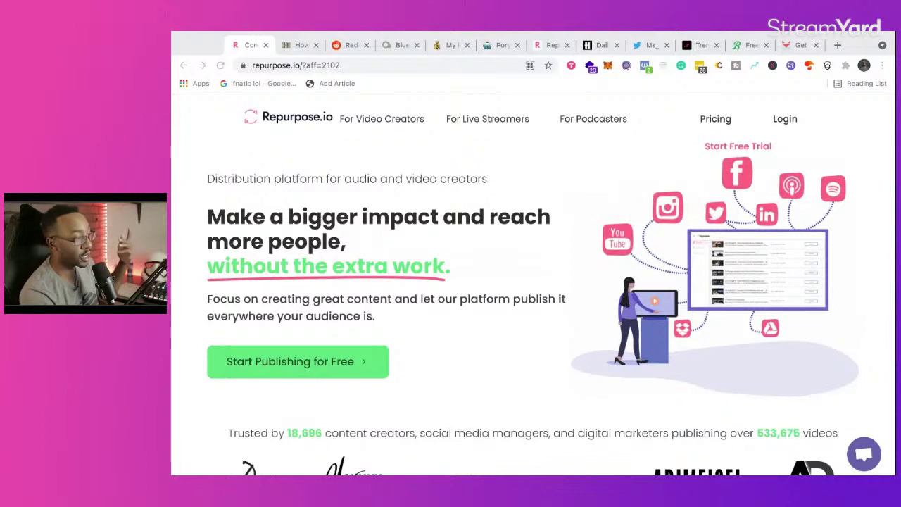
# Open buildspace.so in a new browser tab.
pyautogui.click(838, 45)
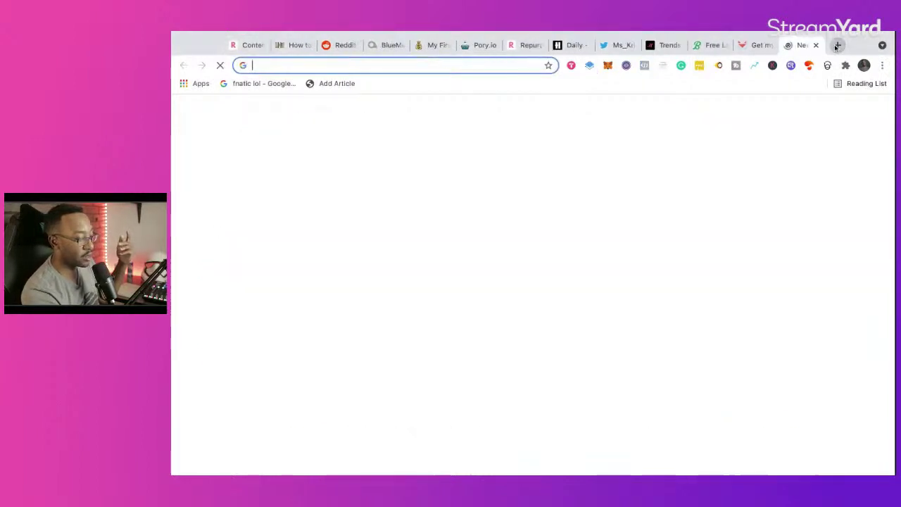
pyautogui.write('buildspace.so')
pyautogui.press('Return')
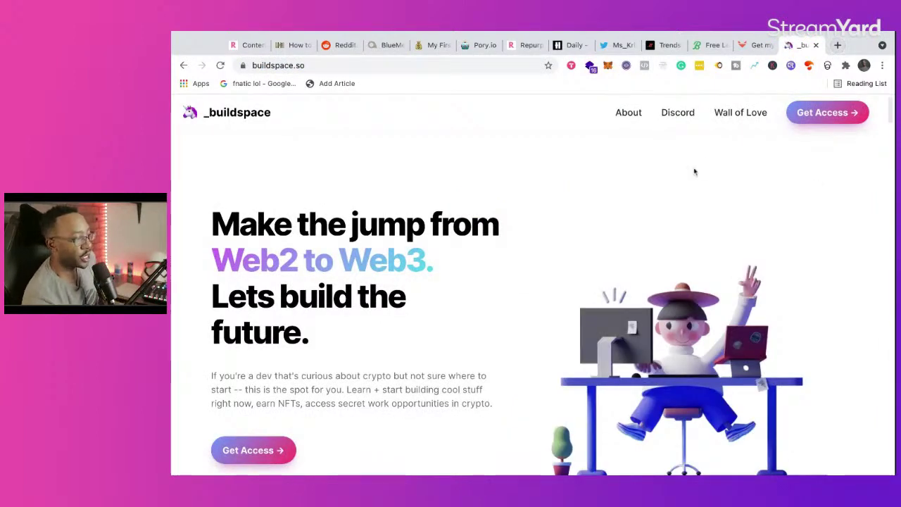
# Look through the buildspace homepage, examining its investors and the two-week web3, NFT and blockchain game projects.
pyautogui.scroll(-1, 695, 172)
pyautogui.scroll(1, 694, 169)
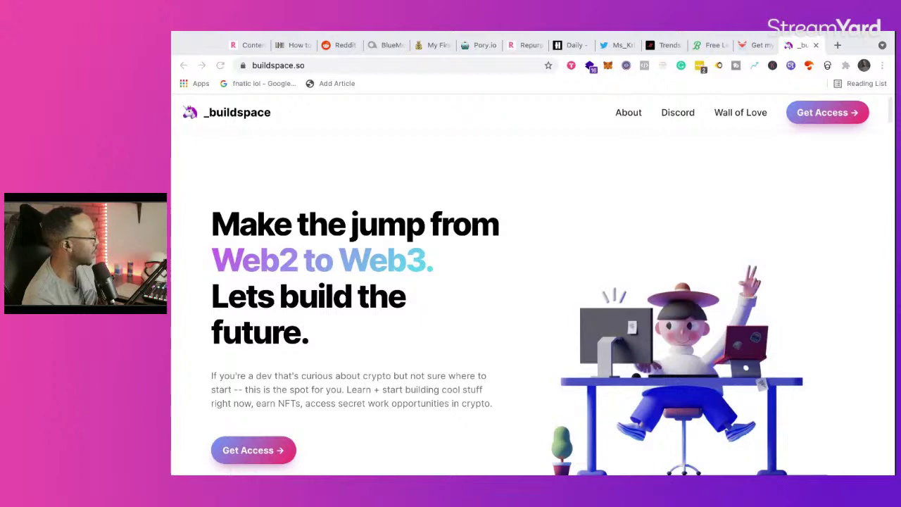
pyautogui.scroll(-10, 453, 215)
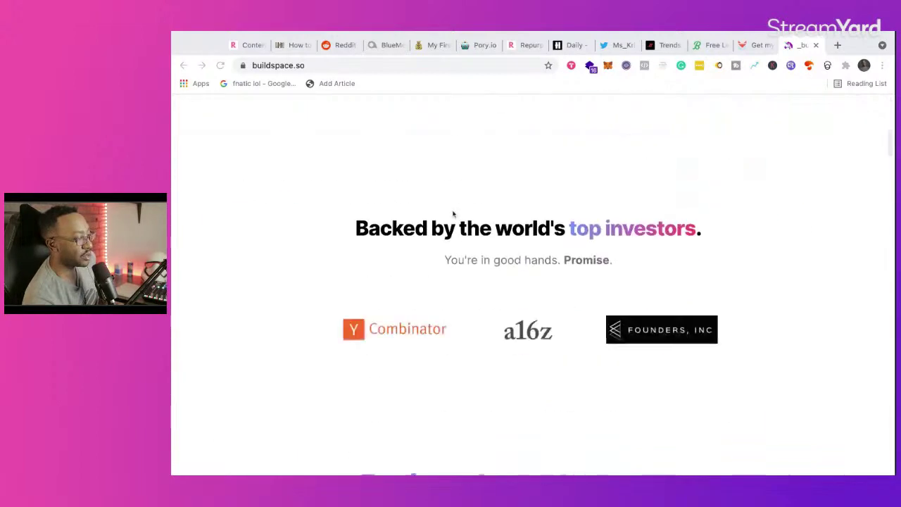
pyautogui.scroll(-5, 453, 214)
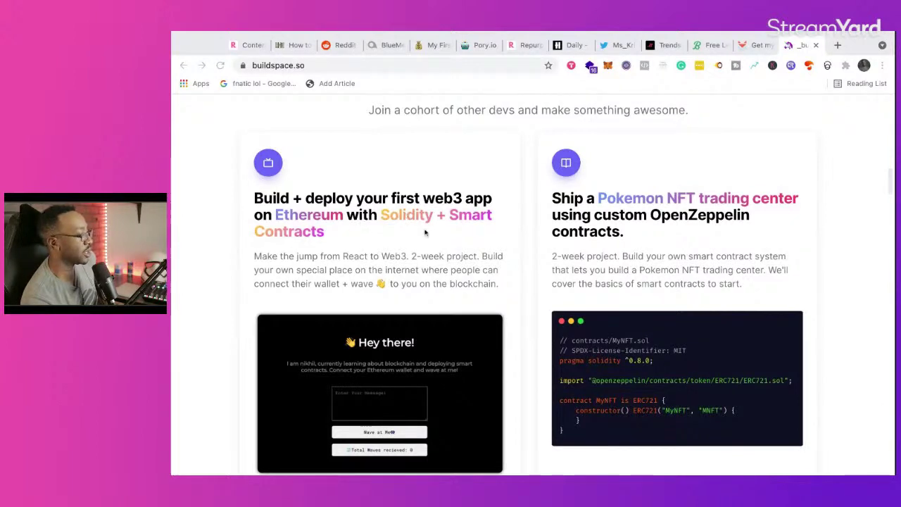
pyautogui.scroll(-1, 465, 235)
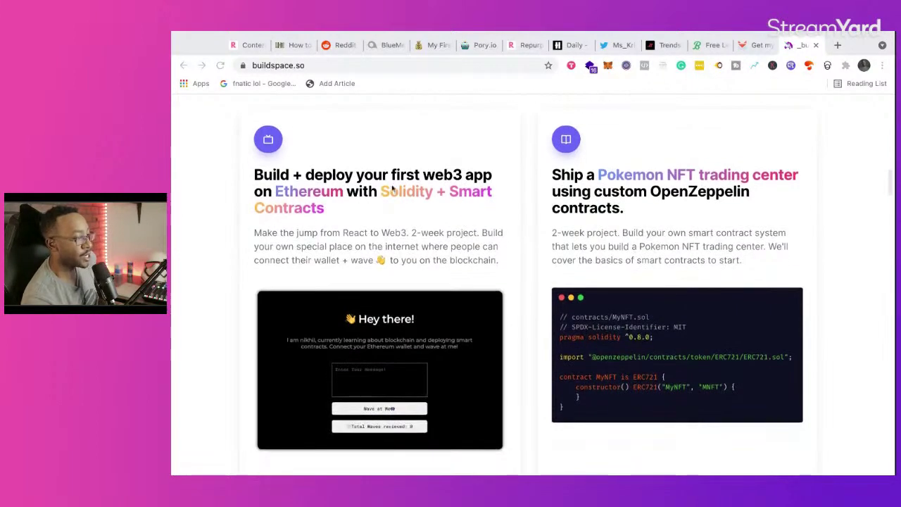
pyautogui.scroll(-5, 543, 219)
pyautogui.scroll(-2, 541, 221)
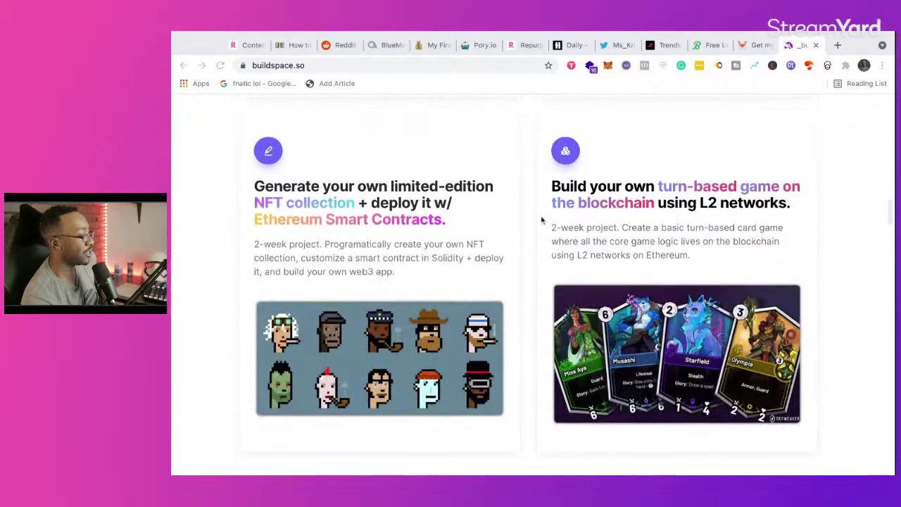
pyautogui.scroll(-1, 423, 221)
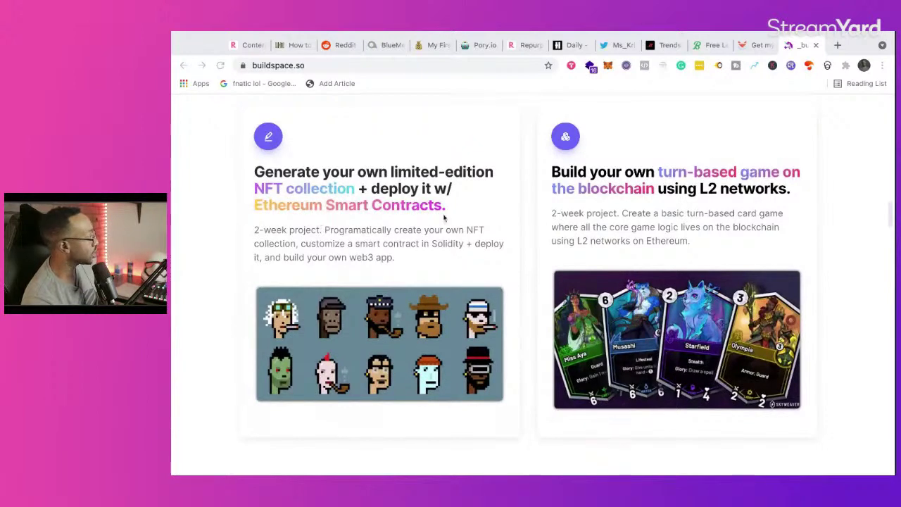
pyautogui.scroll(15, 443, 218)
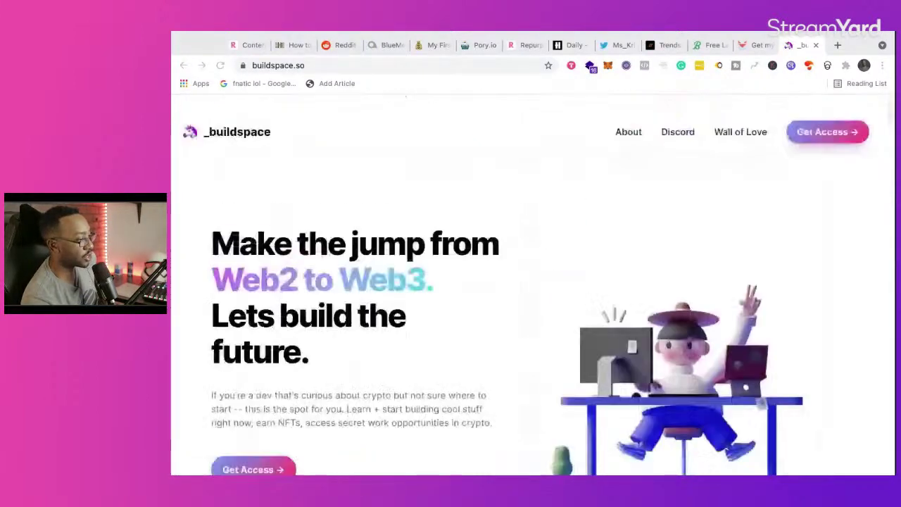
# Select the full buildspace.so page address and switch away from the browser window.
pyautogui.click(380, 65)
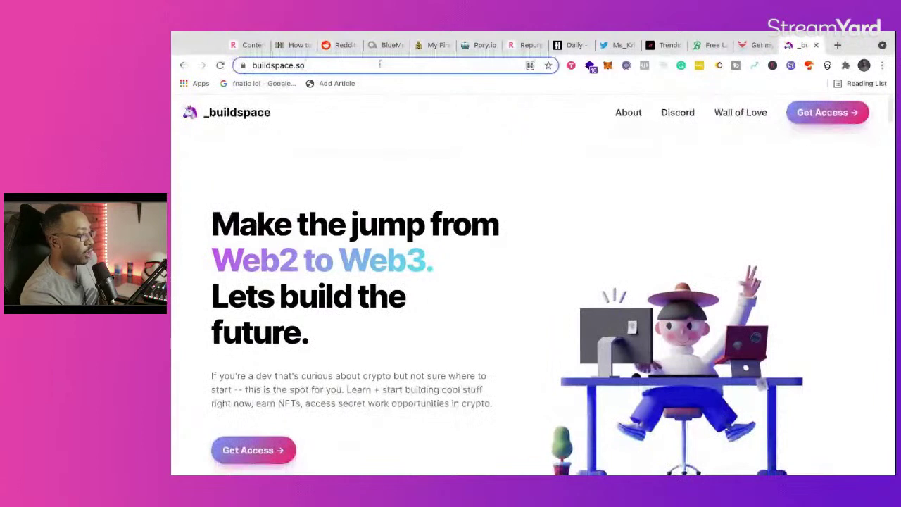
pyautogui.hotkey('ctrl', 'a')
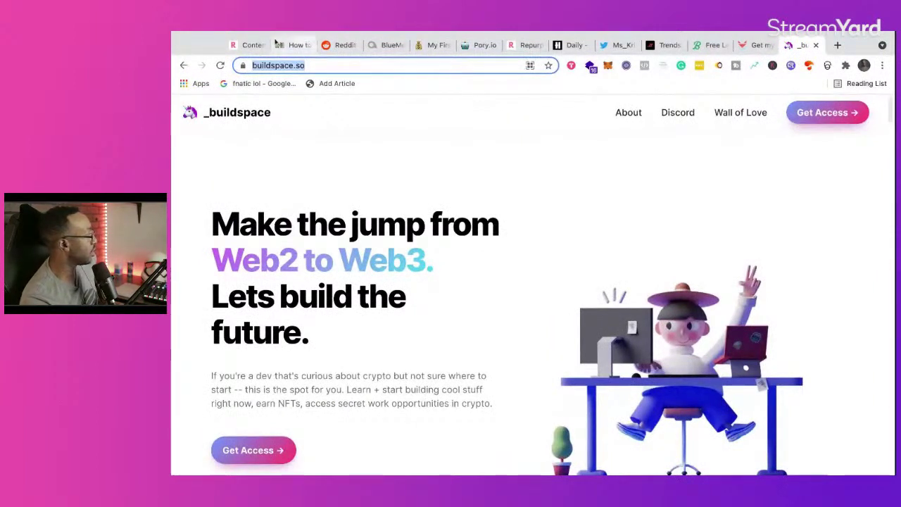
pyautogui.press('super+Tab')
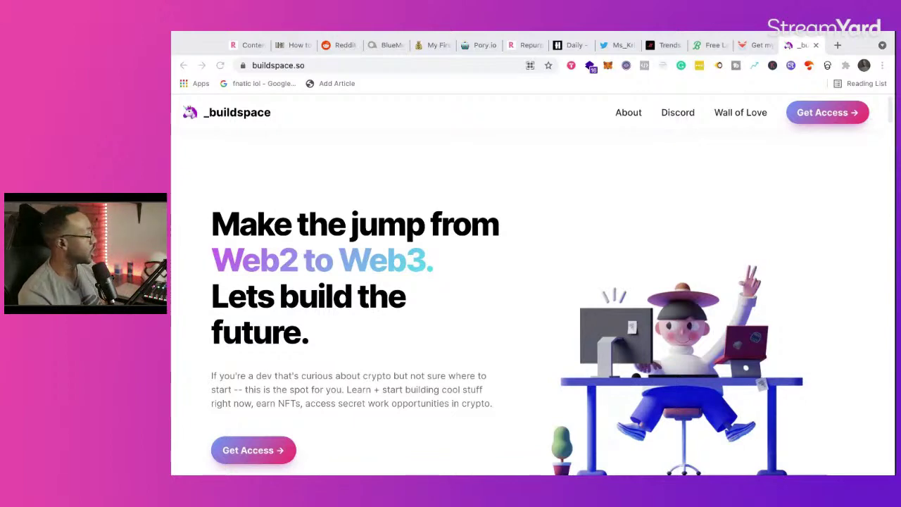
# Review the buildspace project cards and the community members' Discord introductions, and return to the page's opening section.
pyautogui.scroll(-10, 387, 252)
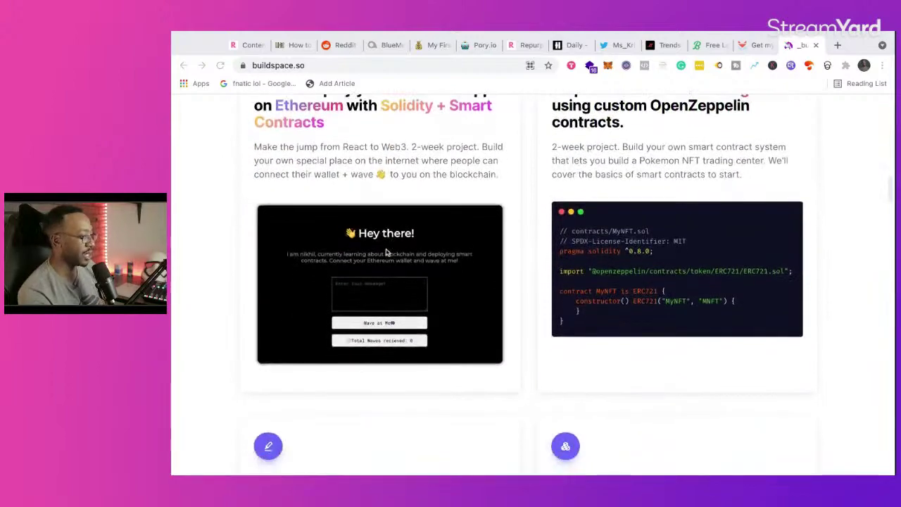
pyautogui.scroll(-5, 387, 252)
pyautogui.scroll(-15, 387, 252)
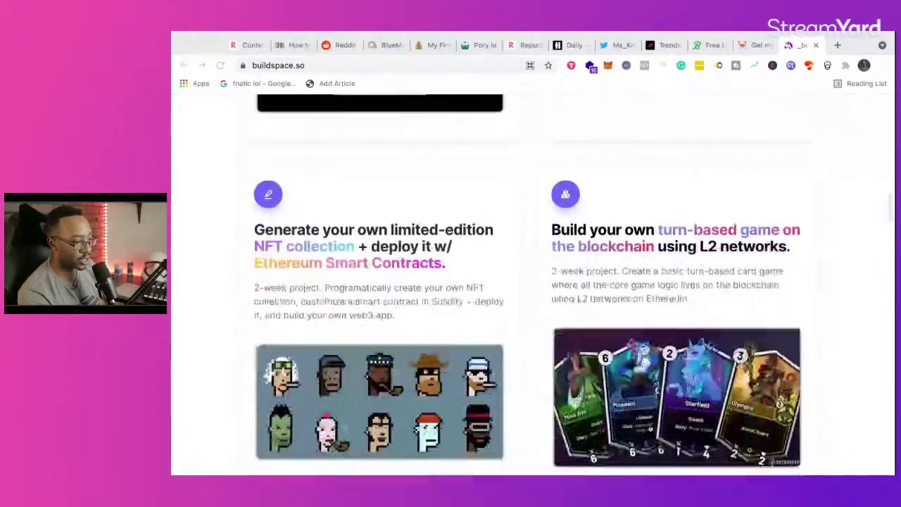
pyautogui.scroll(-5, 532, 285)
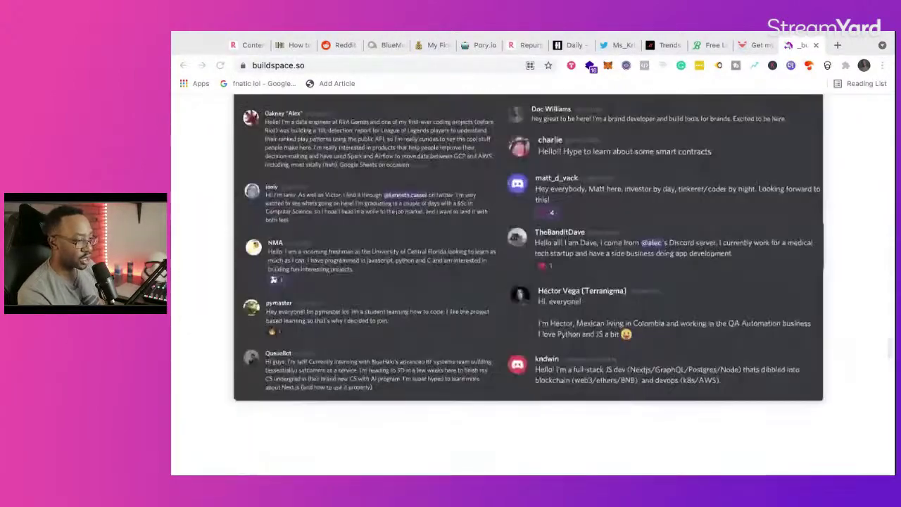
pyautogui.scroll(1, 532, 285)
pyautogui.scroll(10, 532, 285)
pyautogui.scroll(10, 389, 211)
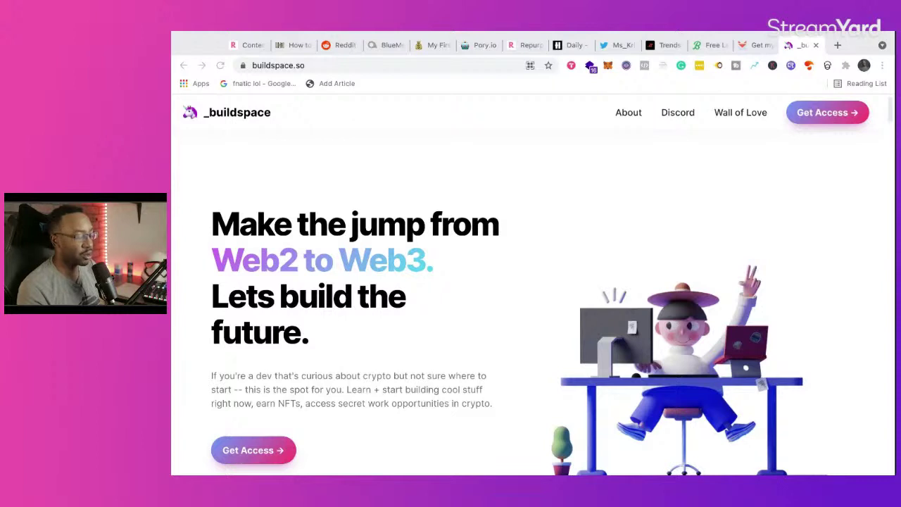
# Switch to the Repurpose.io homepage that is open through the affiliate link.
pyautogui.click(248, 45)
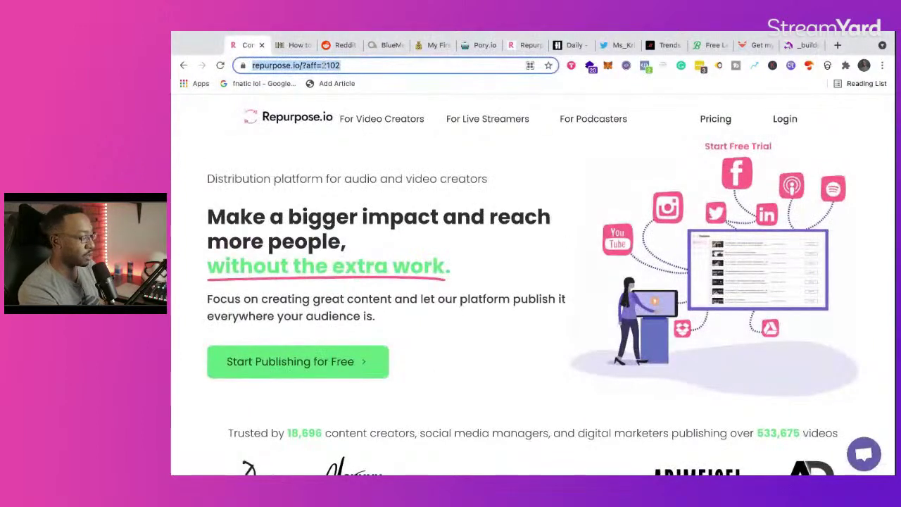